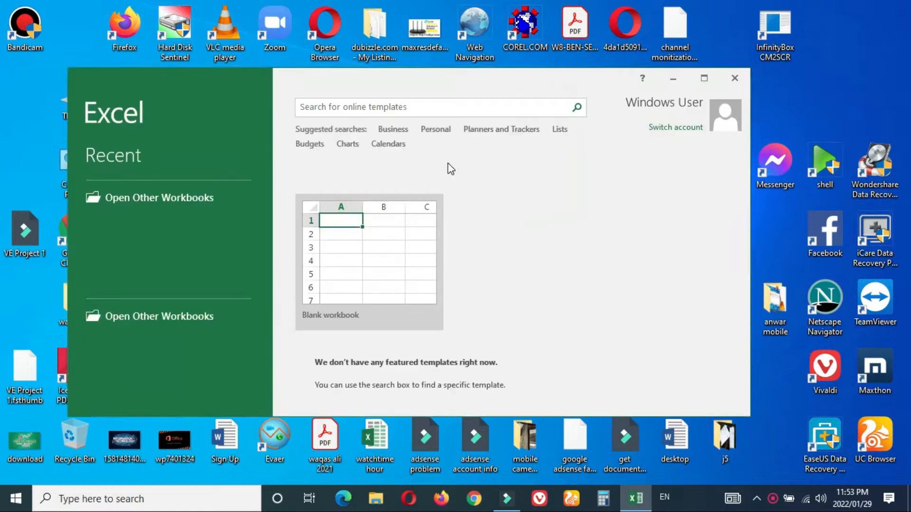
Step: Create a new blank workbook, Book1, and maximize its window to fill the screen
{"action": "left_click", "coordinate": [328, 315]}
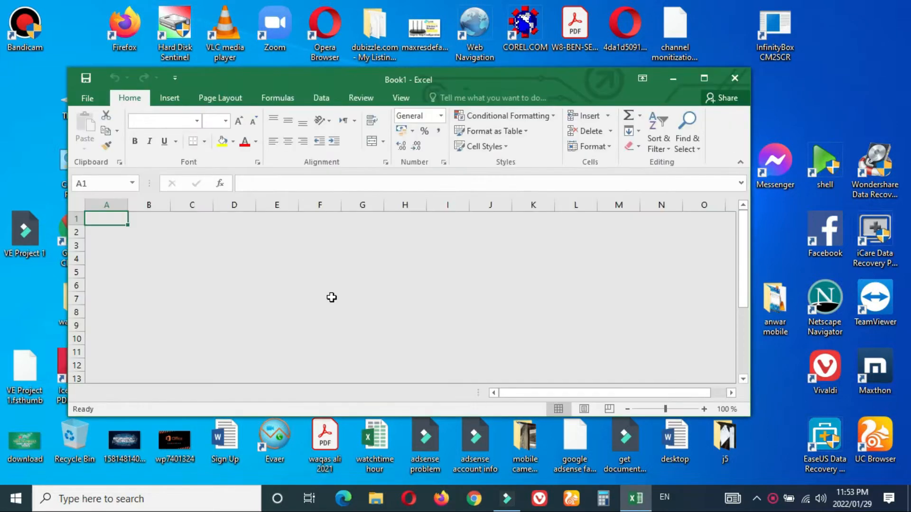
{"action": "left_click", "coordinate": [704, 76]}
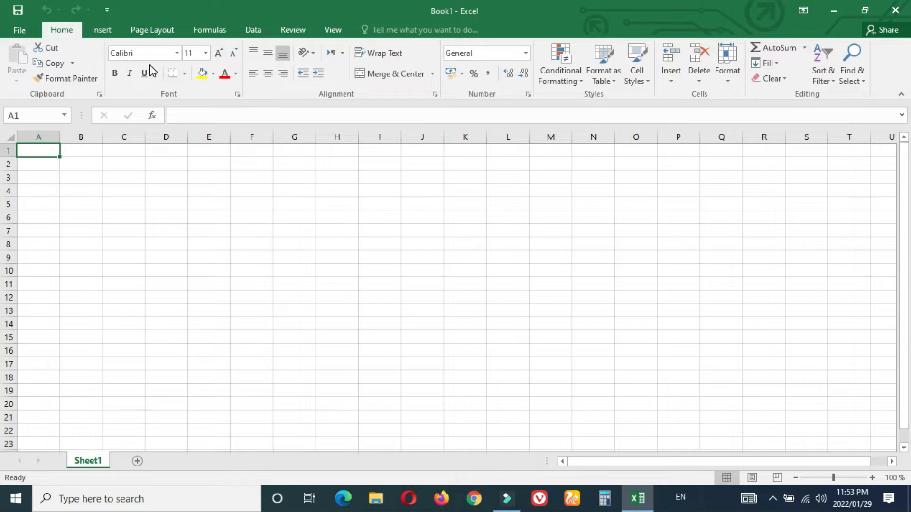
Step: Set the page size to A4, orientation to Portrait, and margins to Narrow
{"action": "left_click", "coordinate": [148, 30]}
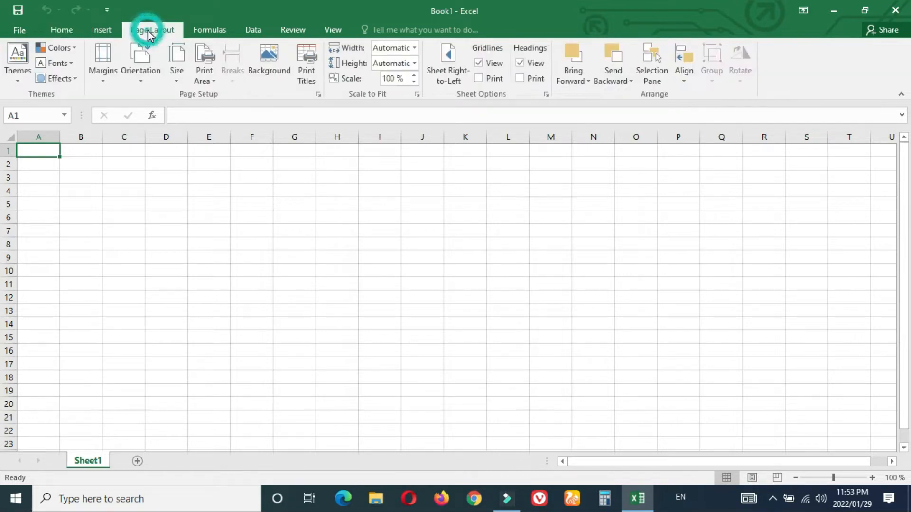
{"action": "left_click", "coordinate": [175, 63]}
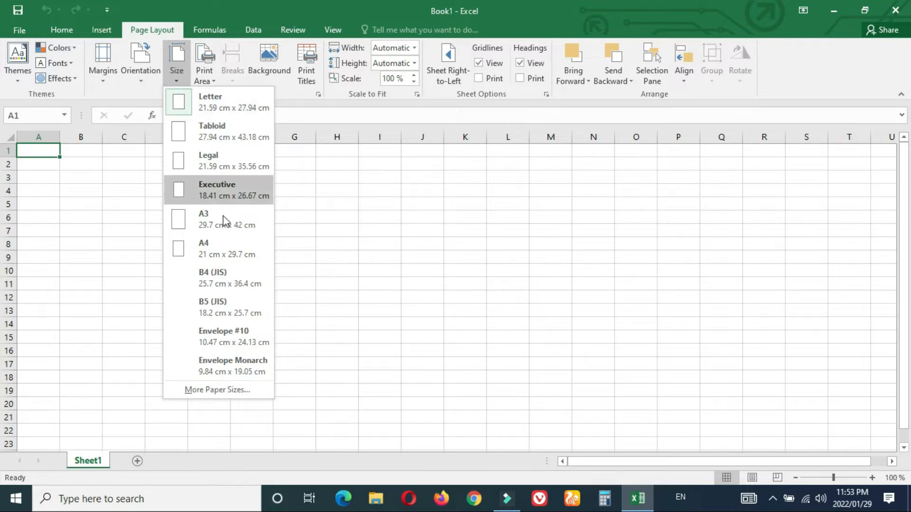
{"action": "left_click", "coordinate": [228, 247]}
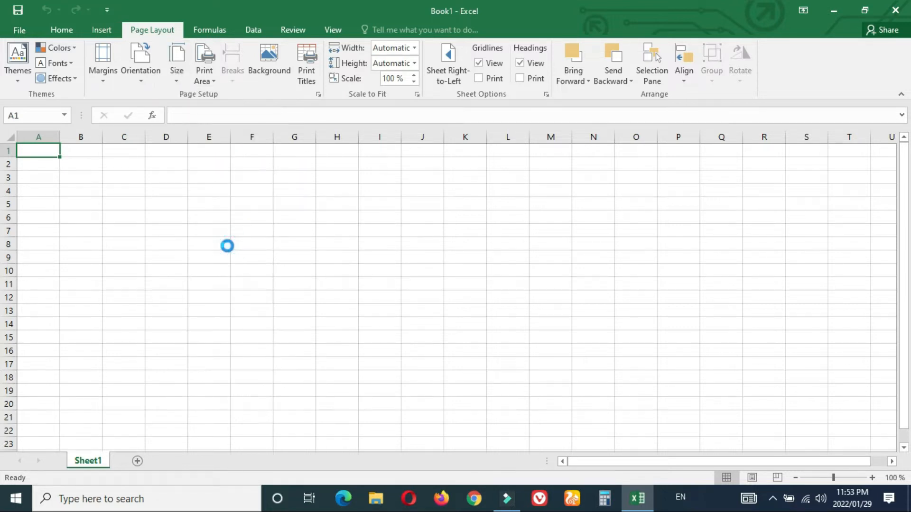
{"action": "left_click", "coordinate": [145, 71]}
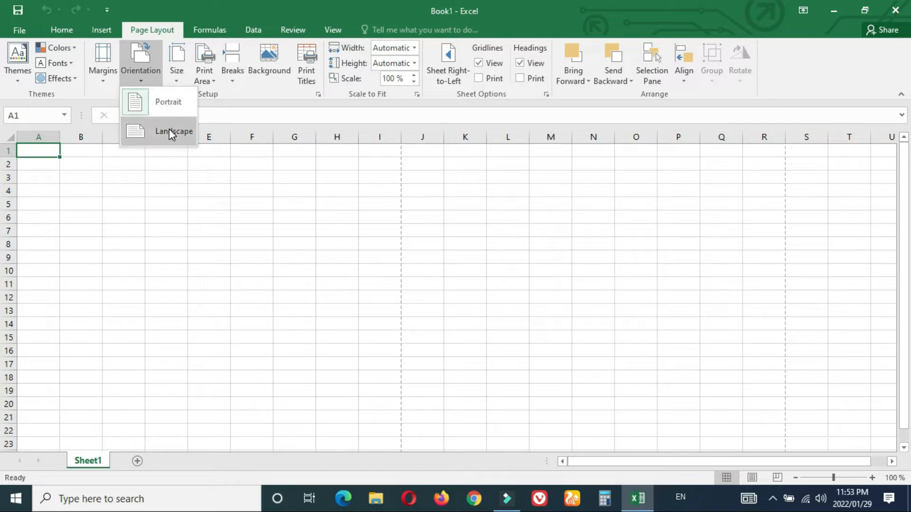
{"action": "left_click", "coordinate": [159, 102]}
{"action": "left_click", "coordinate": [101, 65]}
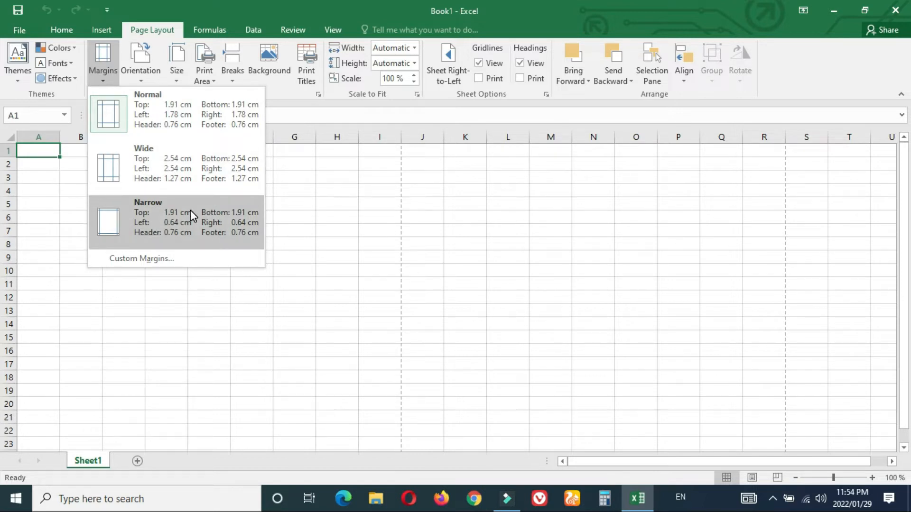
{"action": "left_click", "coordinate": [164, 215]}
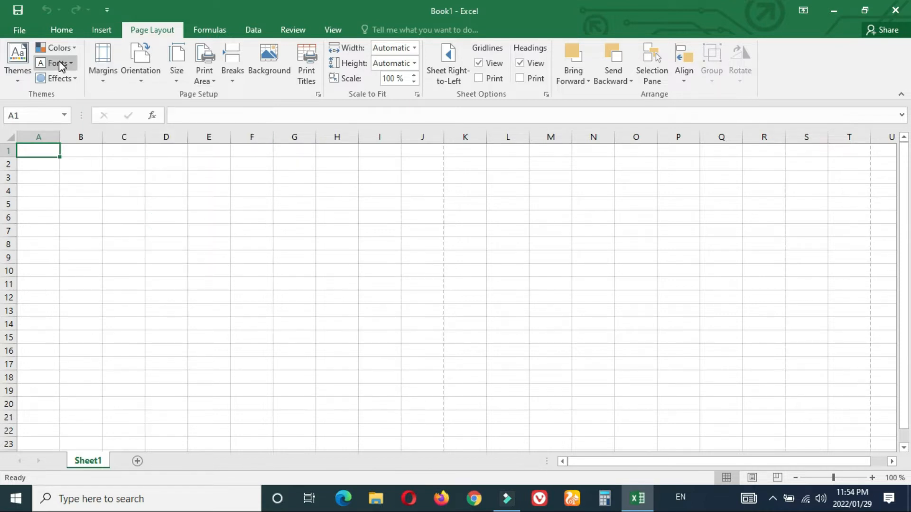
{"action": "left_click", "coordinate": [61, 30]}
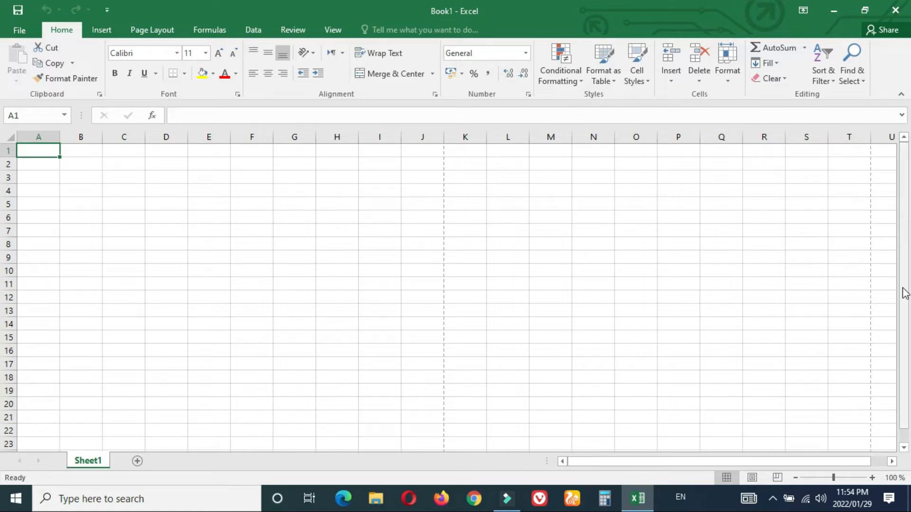
Step: Apply All Borders to the range A2:J2
{"action": "left_click_drag", "start_coordinate": [904, 293], "coordinate": [896, 165]}
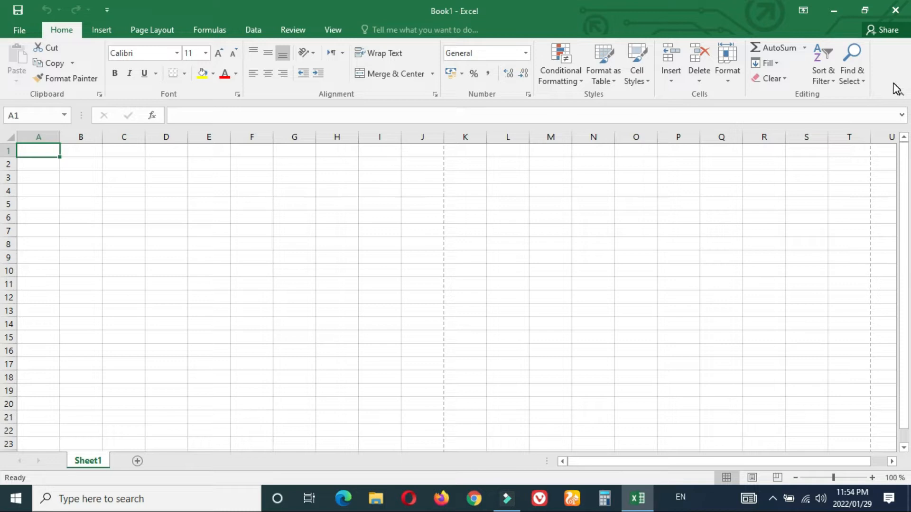
{"action": "left_click", "coordinate": [30, 164]}
{"action": "left_click_drag", "start_coordinate": [30, 164], "coordinate": [424, 169]}
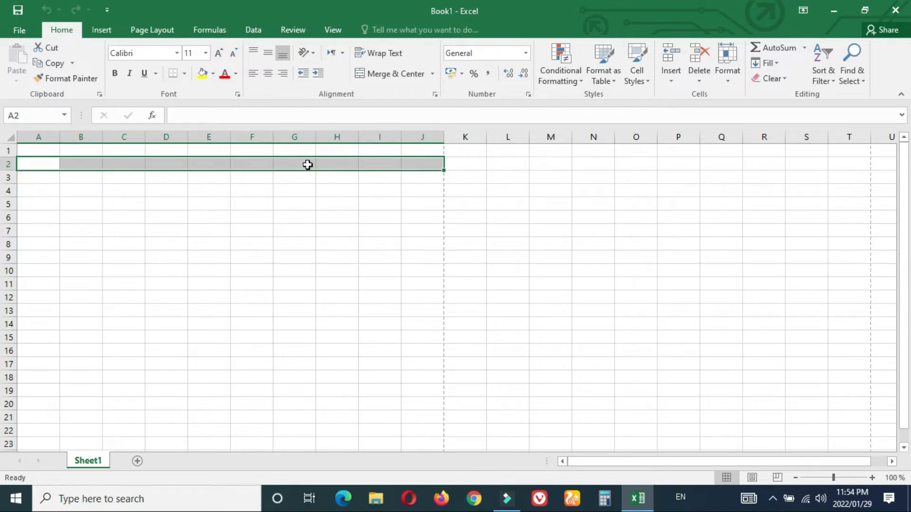
{"action": "left_click", "coordinate": [184, 72]}
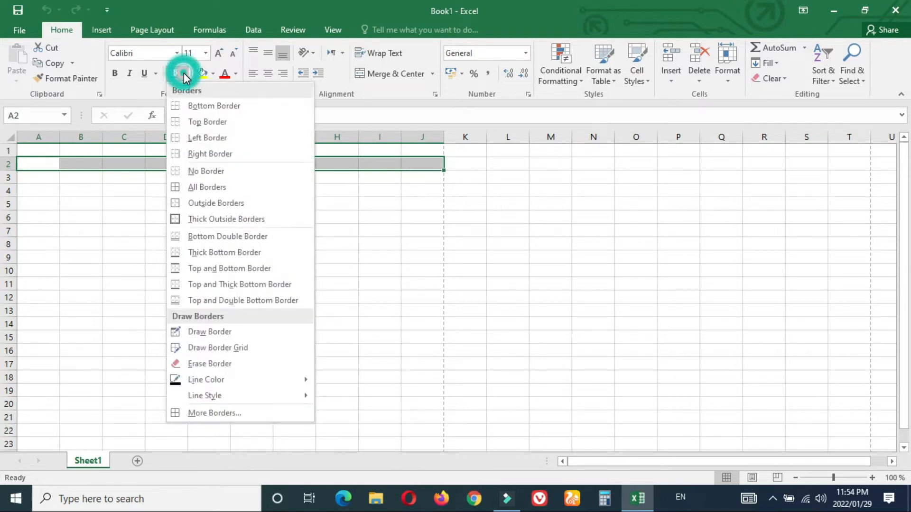
{"action": "left_click", "coordinate": [193, 190]}
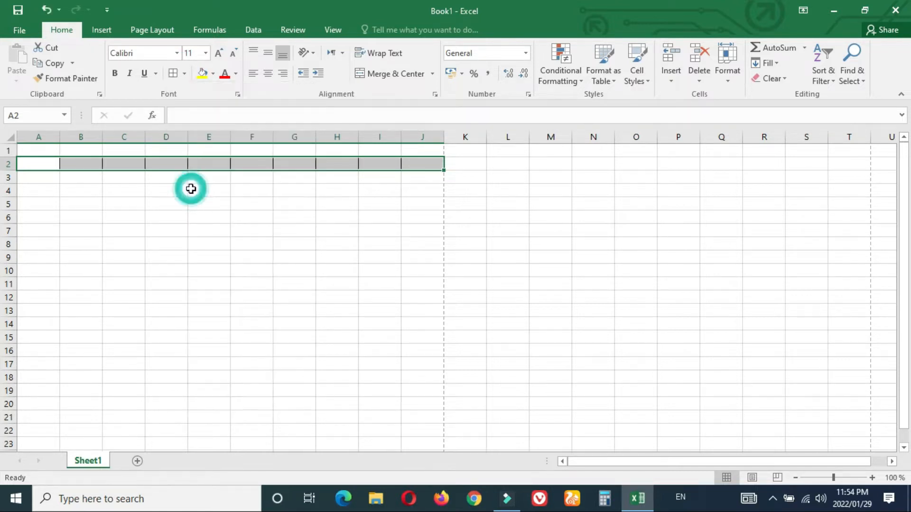
{"action": "left_click", "coordinate": [261, 204]}
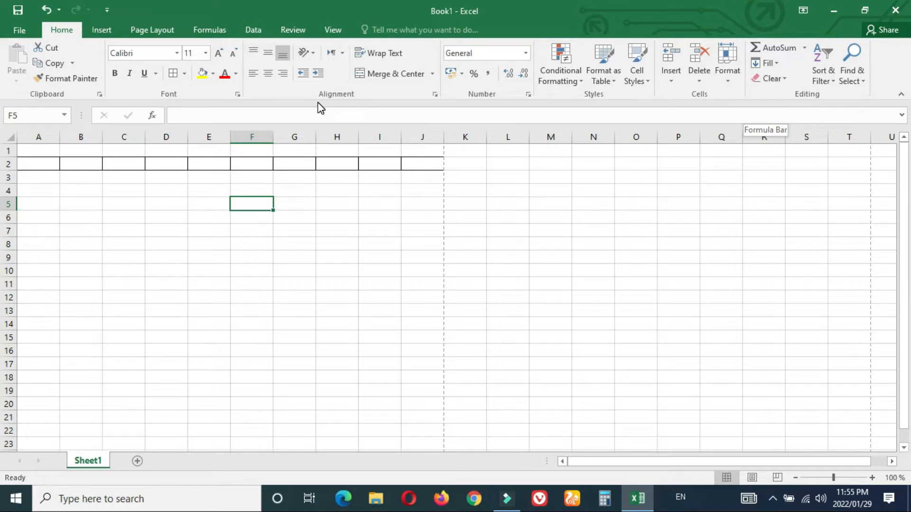
{"action": "left_click", "coordinate": [42, 137]}
Step: Enter the heading 'Name & Address' in cell A2
{"action": "right_click", "coordinate": [42, 137]}
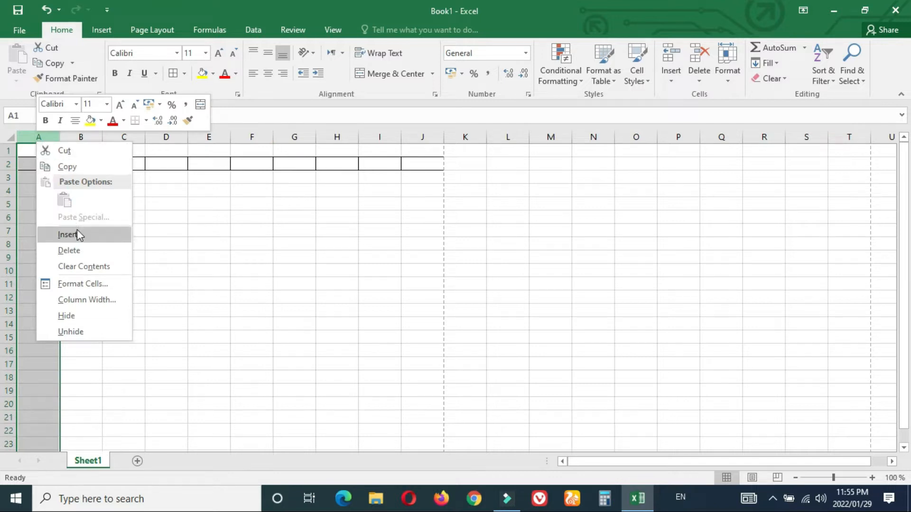
{"action": "left_click", "coordinate": [202, 231]}
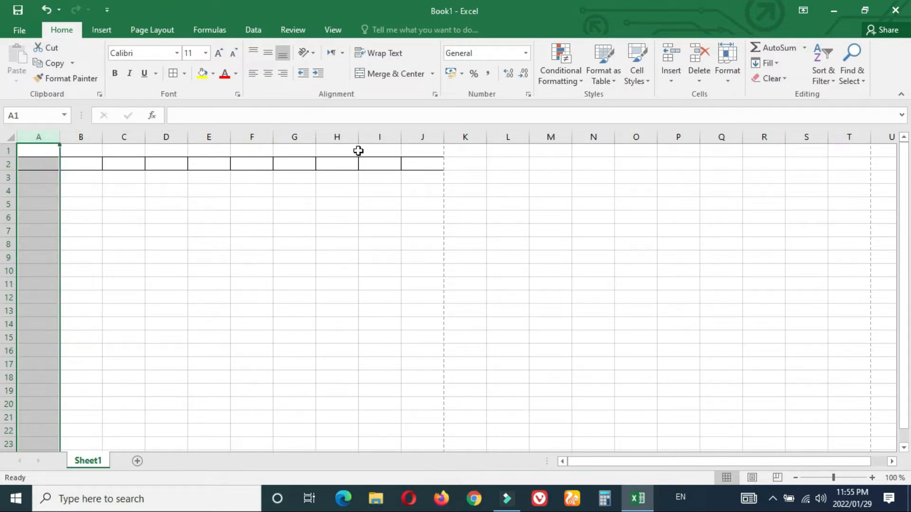
{"action": "left_click", "coordinate": [173, 217]}
{"action": "left_click", "coordinate": [50, 167]}
{"action": "double_click", "coordinate": [51, 167]}
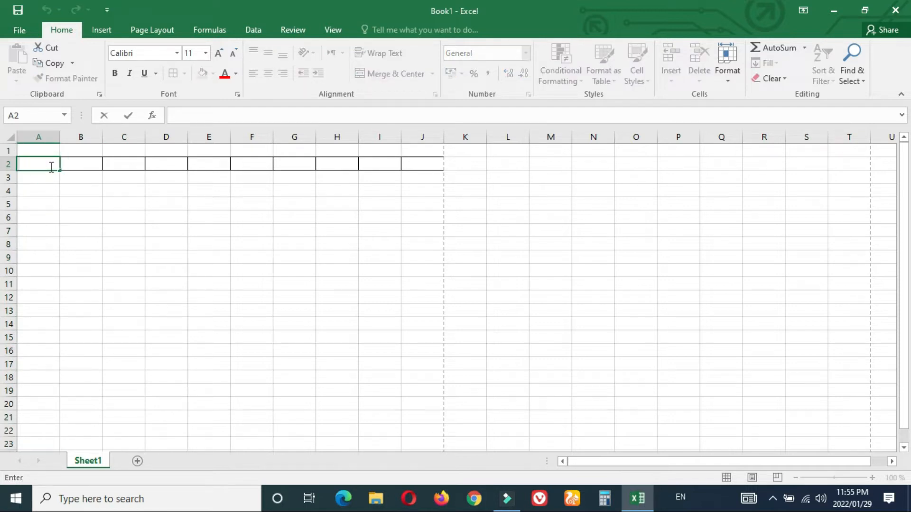
{"action": "type", "text": "Name &"}
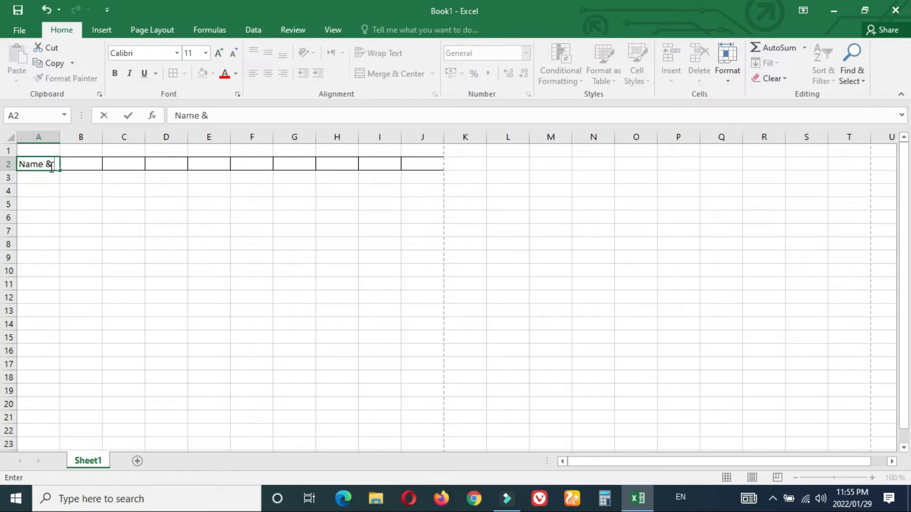
{"action": "type", "text": " Address"}
{"action": "key", "text": "Return"}
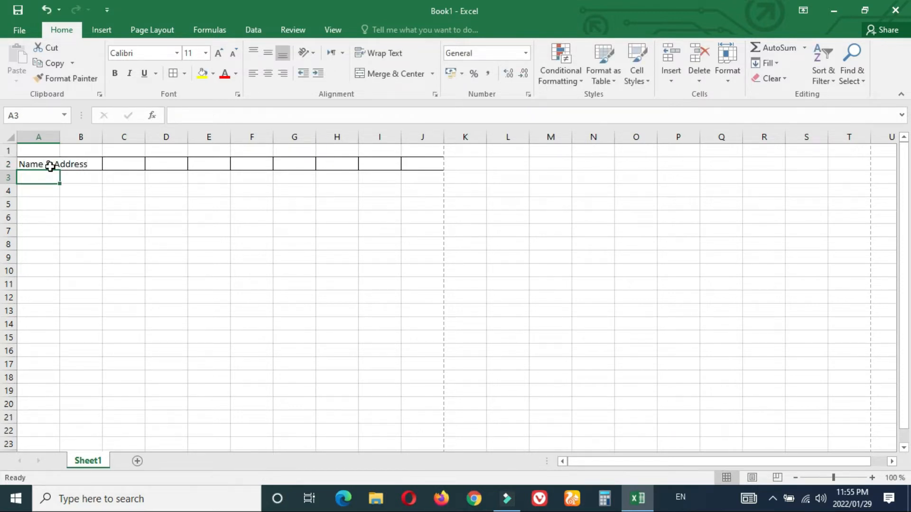
{"action": "left_click", "coordinate": [772, 499]}
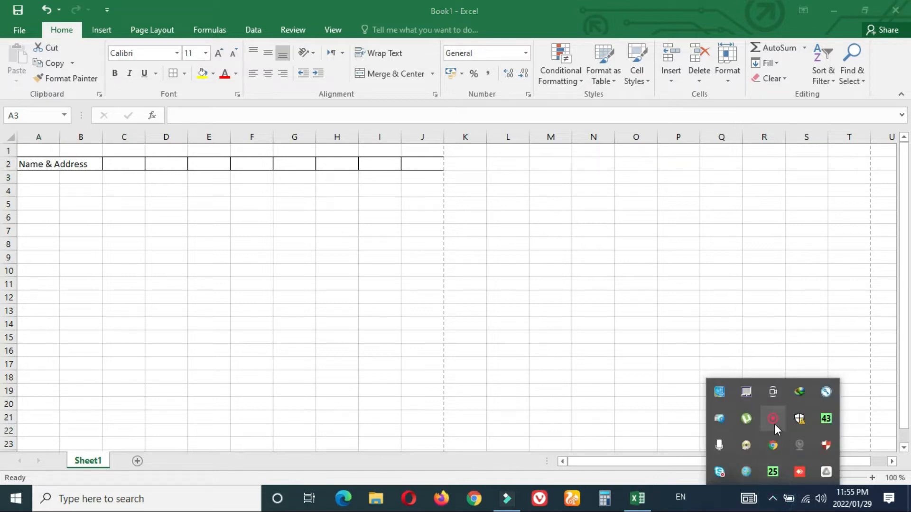
{"action": "left_click", "coordinate": [783, 427]}
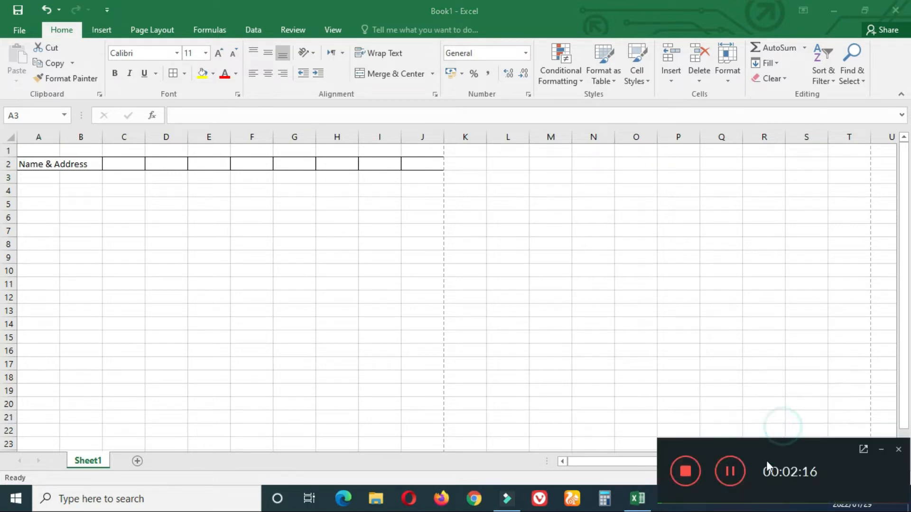
{"action": "left_click", "coordinate": [128, 236]}
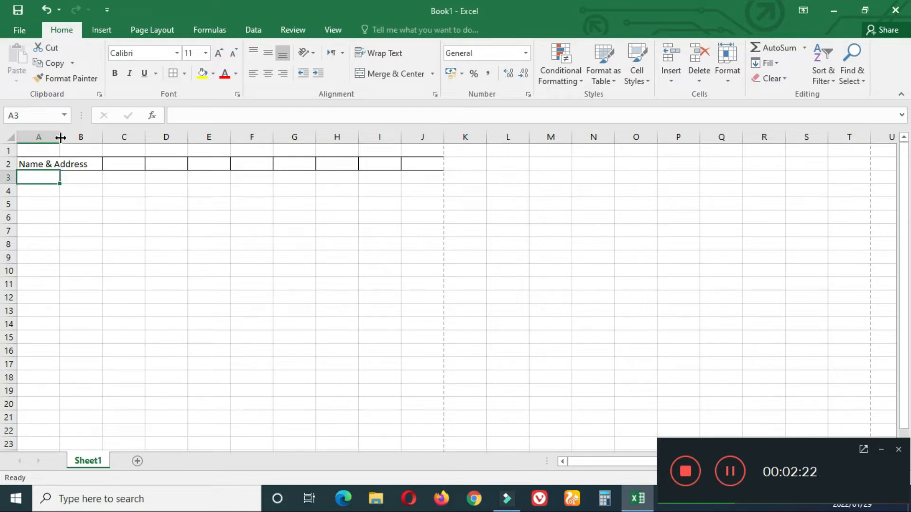
{"action": "left_click", "coordinate": [78, 195]}
Step: Widen column A well beyond the Name & Address text
{"action": "left_click", "coordinate": [54, 163]}
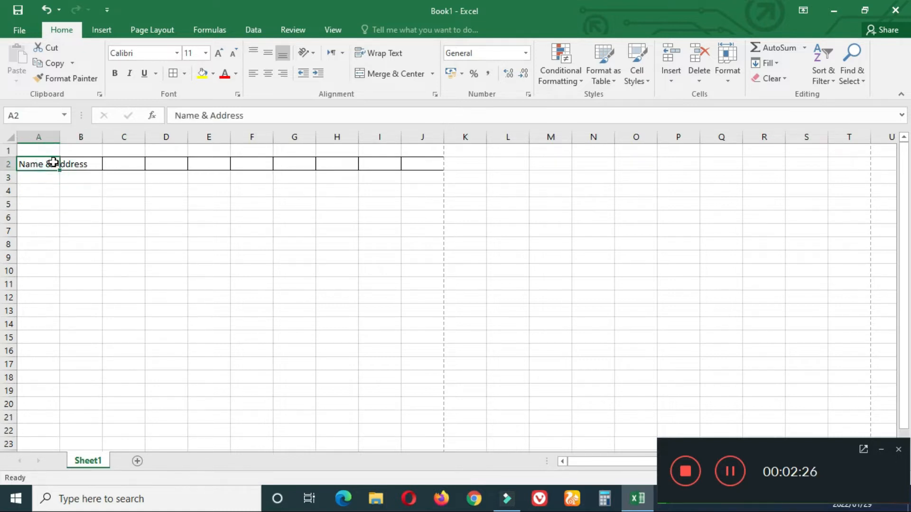
{"action": "double_click", "coordinate": [60, 137]}
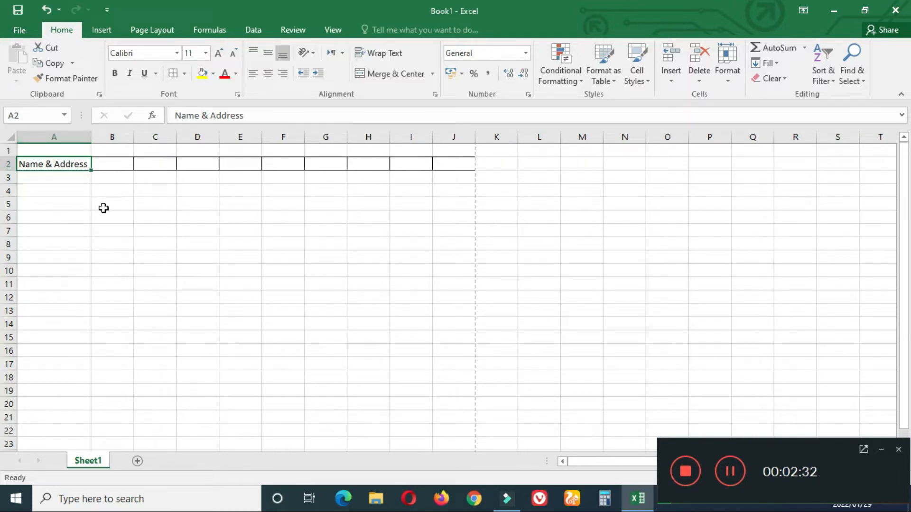
{"action": "left_click_drag", "start_coordinate": [91, 136], "coordinate": [177, 146]}
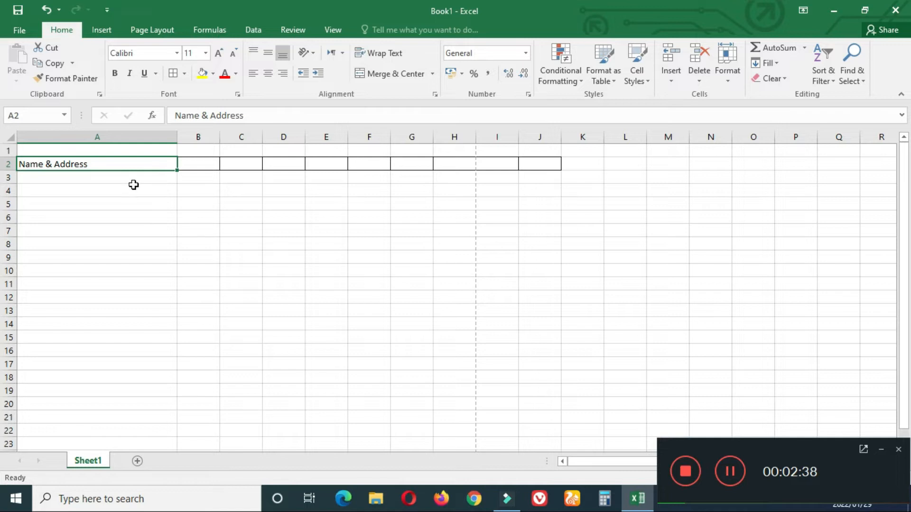
{"action": "left_click_drag", "start_coordinate": [178, 141], "coordinate": [197, 144]}
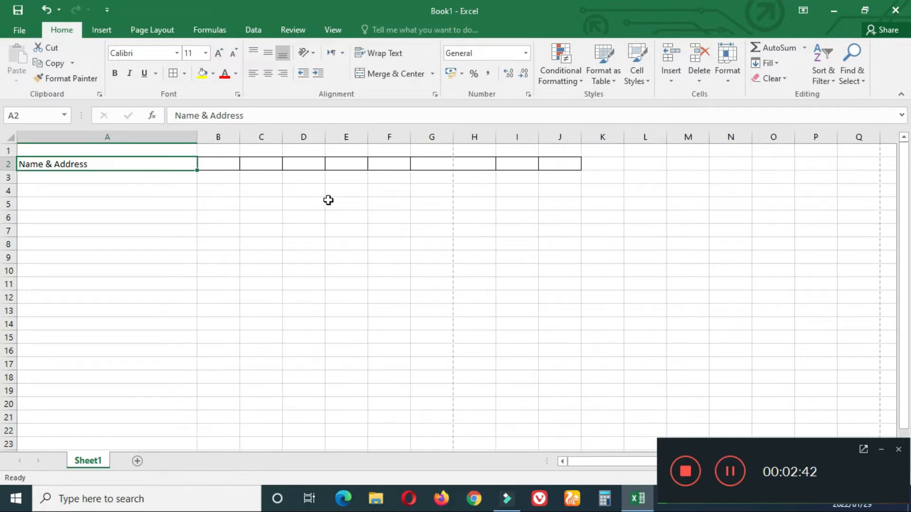
Step: Delete columns H through J so row 2's borders end at column G
{"action": "left_click_drag", "start_coordinate": [484, 137], "coordinate": [556, 141]}
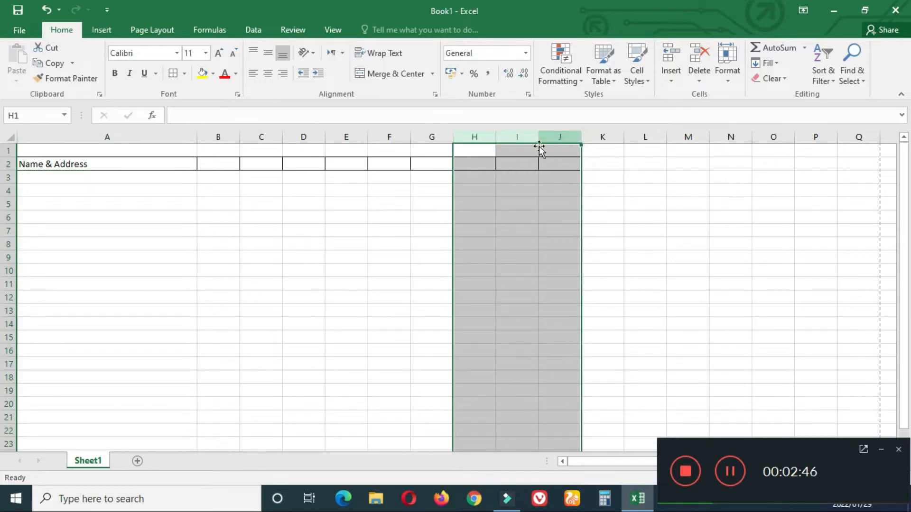
{"action": "right_click", "coordinate": [489, 141]}
{"action": "left_click", "coordinate": [521, 243]}
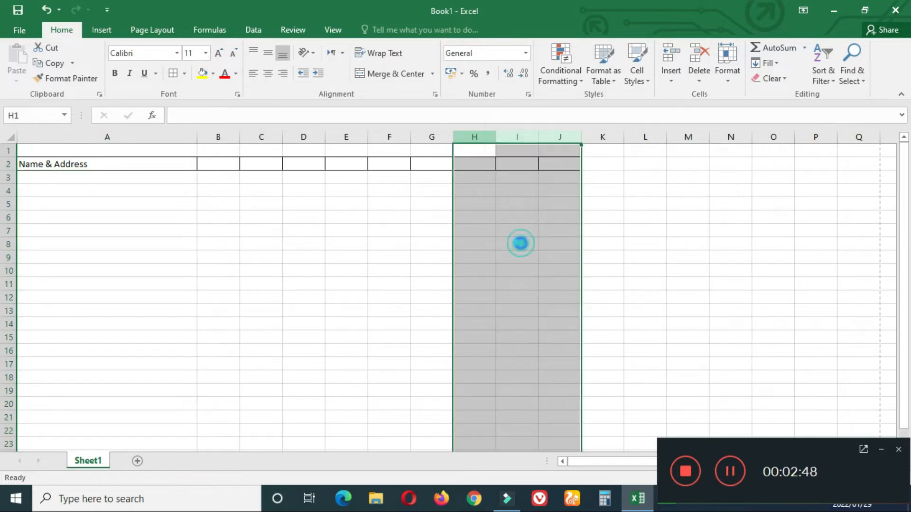
{"action": "left_click", "coordinate": [593, 236]}
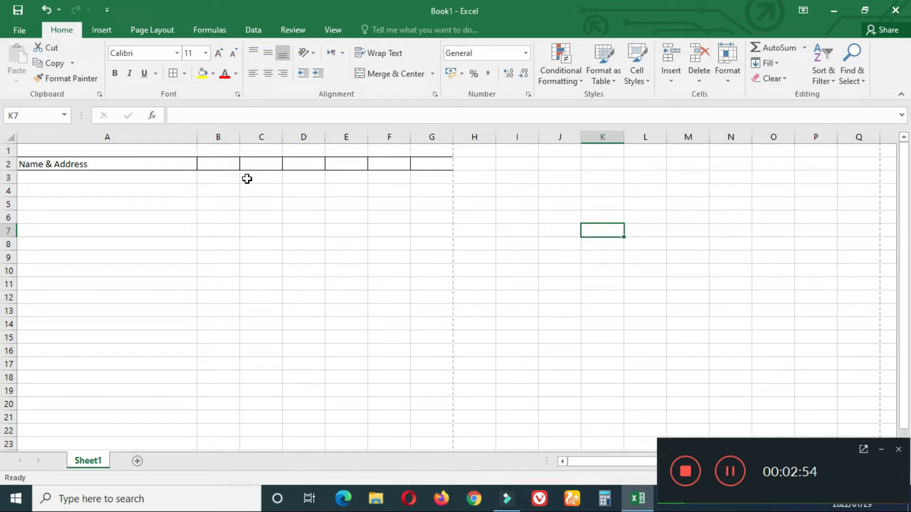
Step: Type the headings Company, Model No, Colour, Receive, Balance and Phone Number into B2:G2
{"action": "double_click", "coordinate": [219, 164]}
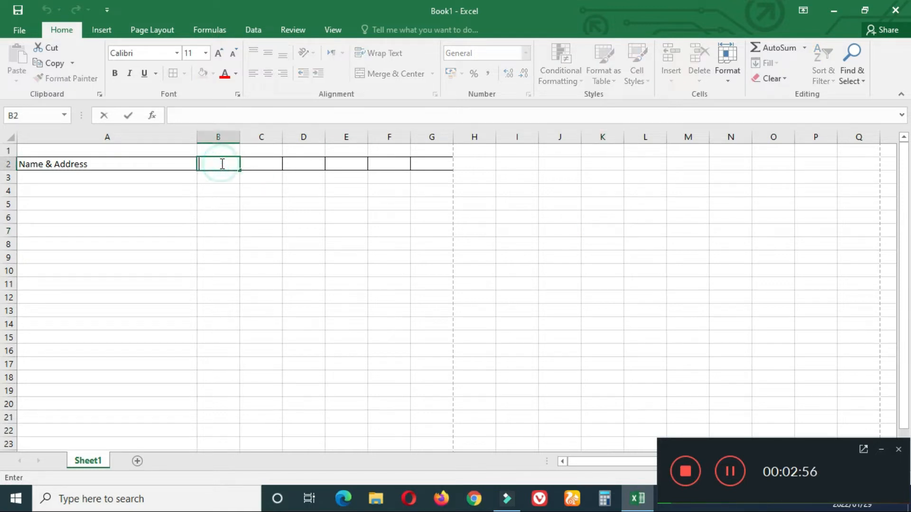
{"action": "type", "text": "Company"}
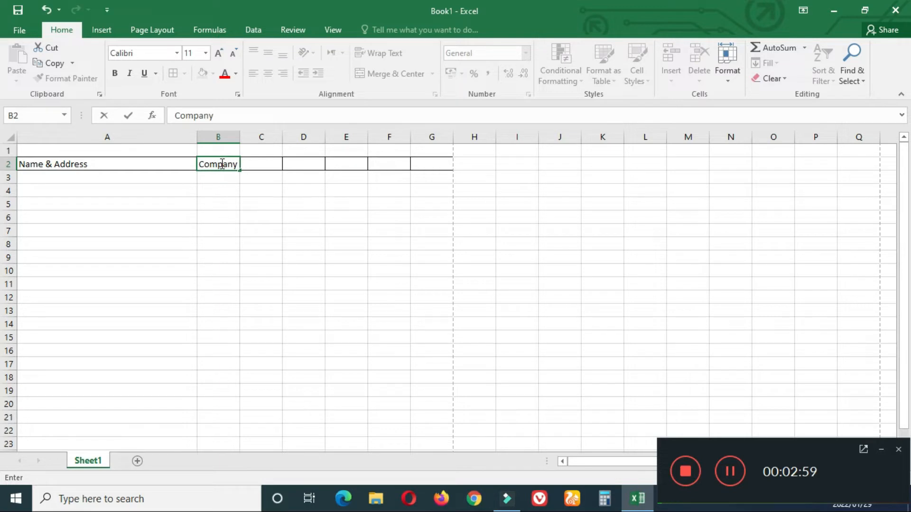
{"action": "key", "text": "Return"}
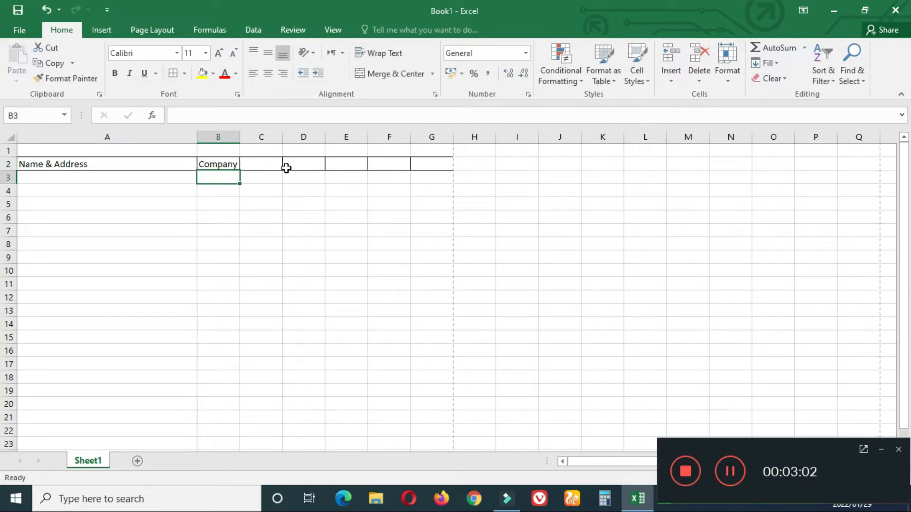
{"action": "left_click", "coordinate": [271, 164]}
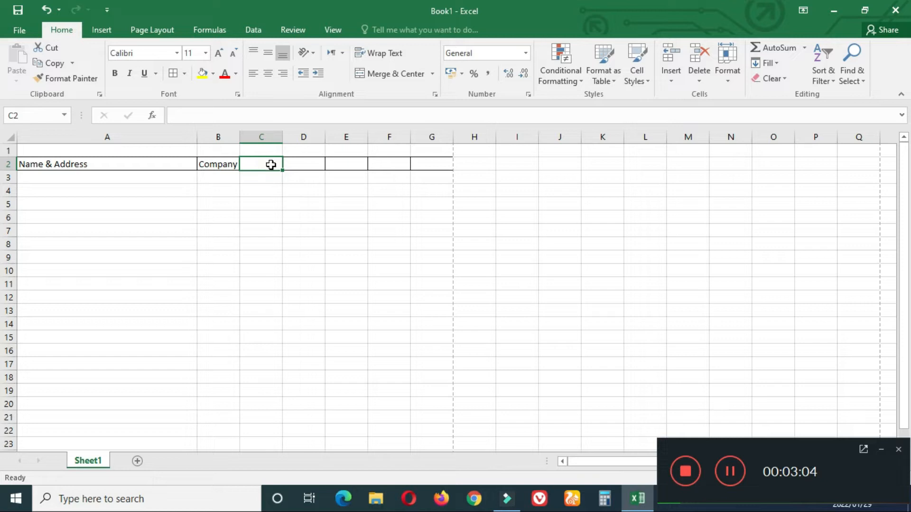
{"action": "double_click", "coordinate": [271, 165]}
{"action": "type", "text": "Mode"}
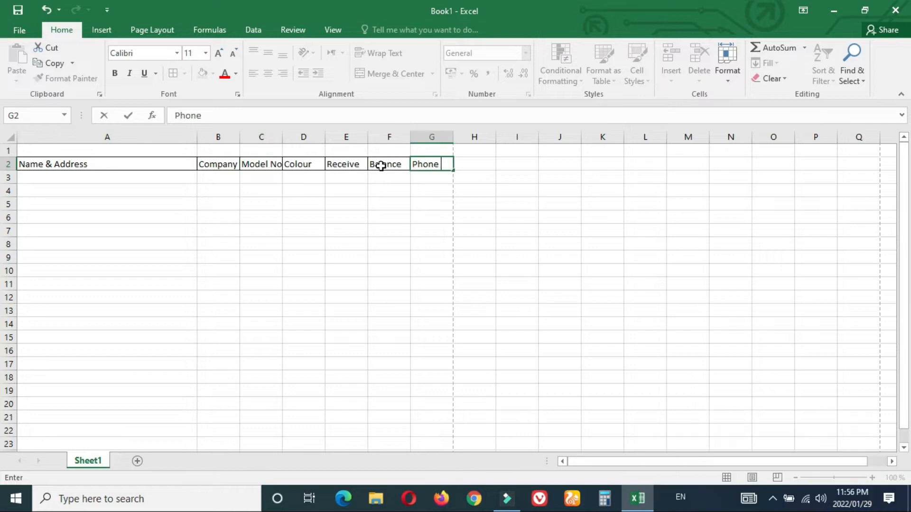
{"action": "type", "text": "Number"}
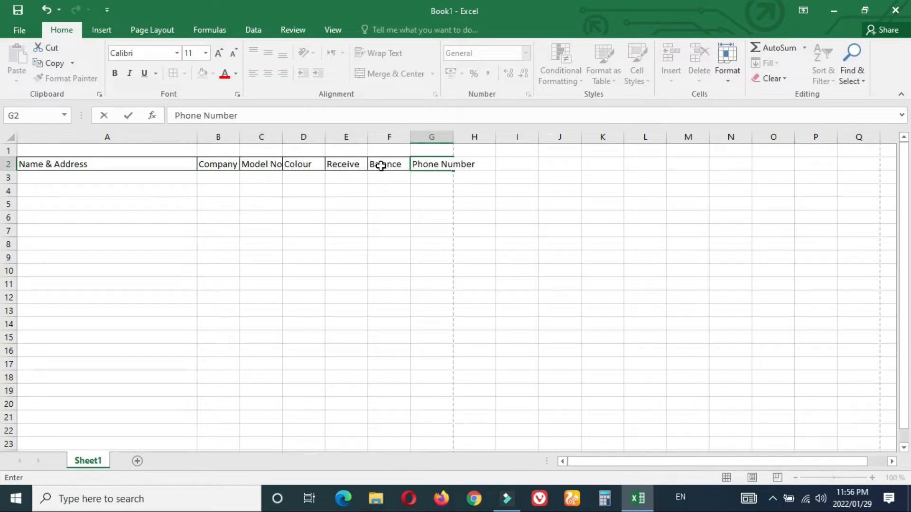
{"action": "key", "text": "Return"}
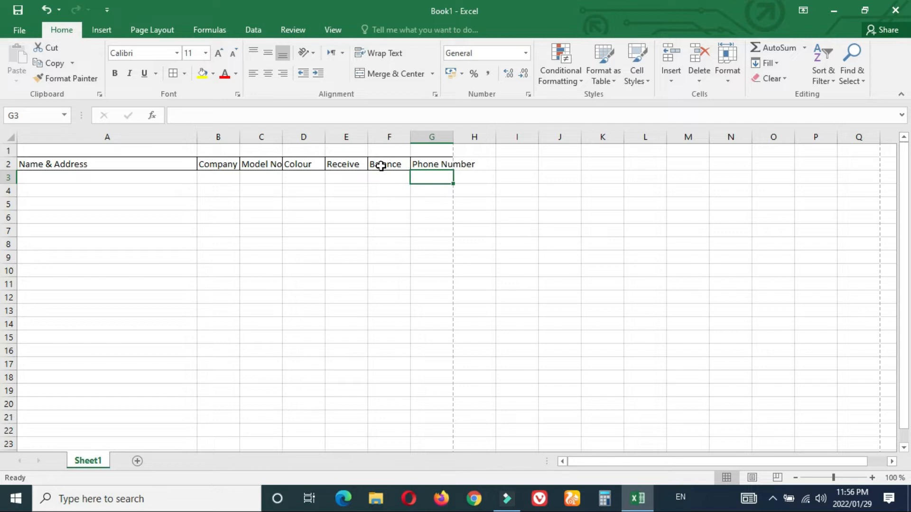
{"action": "left_click", "coordinate": [453, 136]}
{"action": "left_click", "coordinate": [196, 137]}
Step: Narrow column A and widen column G to fit the Phone Number heading
{"action": "left_click_drag", "start_coordinate": [196, 136], "coordinate": [143, 136]}
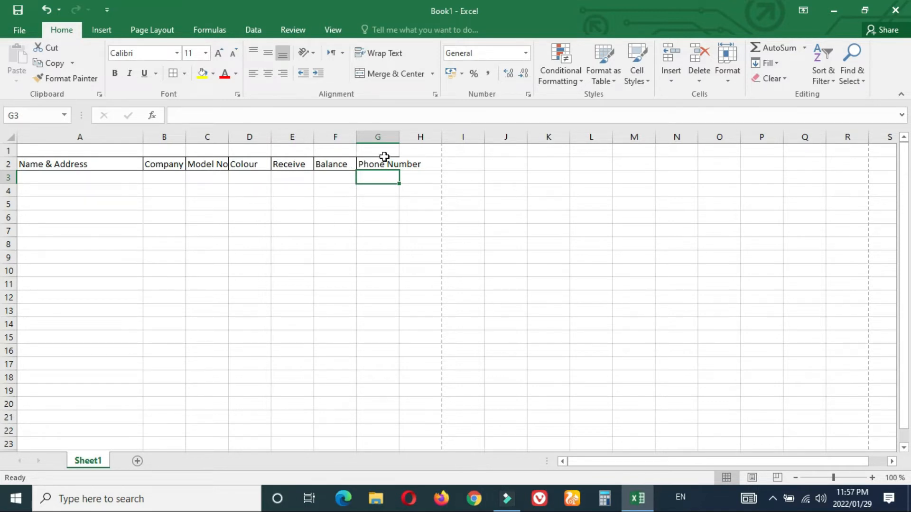
{"action": "left_click_drag", "start_coordinate": [399, 135], "coordinate": [440, 138]}
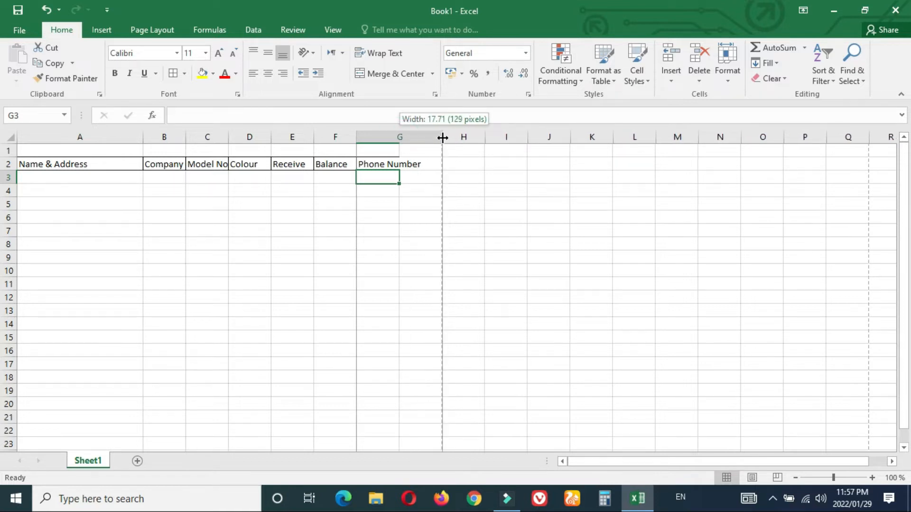
{"action": "left_click_drag", "start_coordinate": [442, 138], "coordinate": [442, 138]}
{"action": "left_click", "coordinate": [511, 228]}
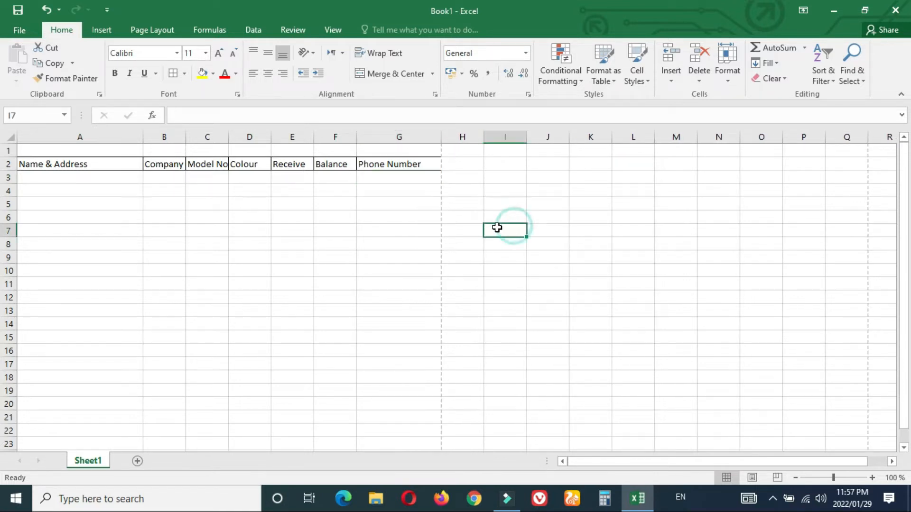
Step: Select the table range starting at A2 across columns A to G
{"action": "left_click_drag", "start_coordinate": [94, 165], "coordinate": [470, 164]}
{"action": "left_click", "coordinate": [636, 234]}
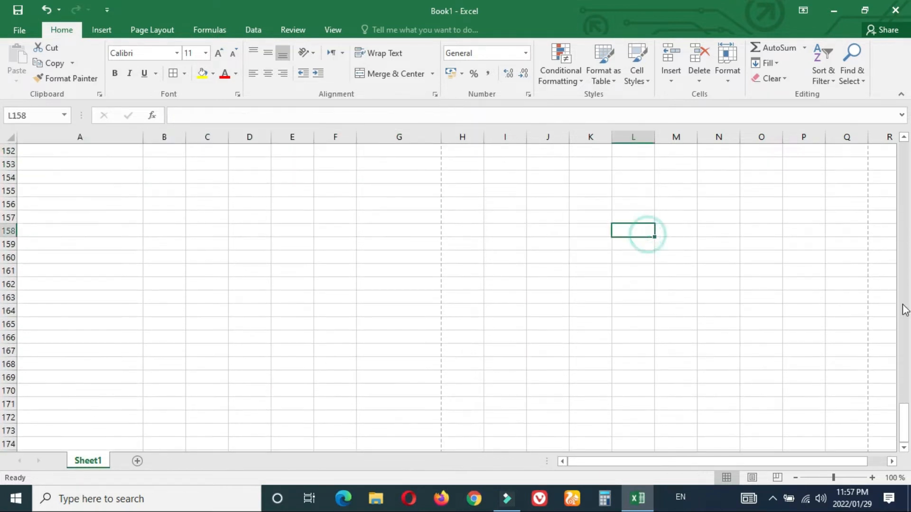
{"action": "left_click_drag", "start_coordinate": [904, 425], "coordinate": [895, 134]}
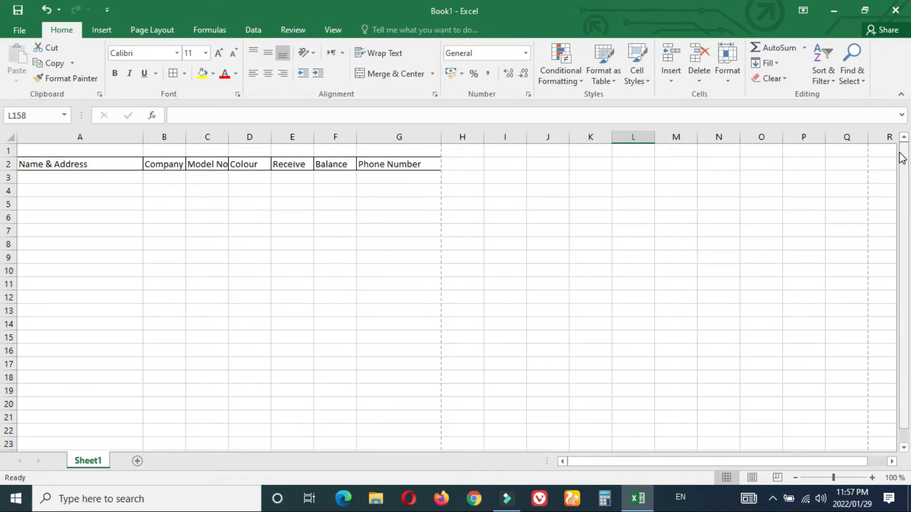
{"action": "left_click", "coordinate": [539, 249]}
{"action": "left_click_drag", "start_coordinate": [62, 165], "coordinate": [424, 295]}
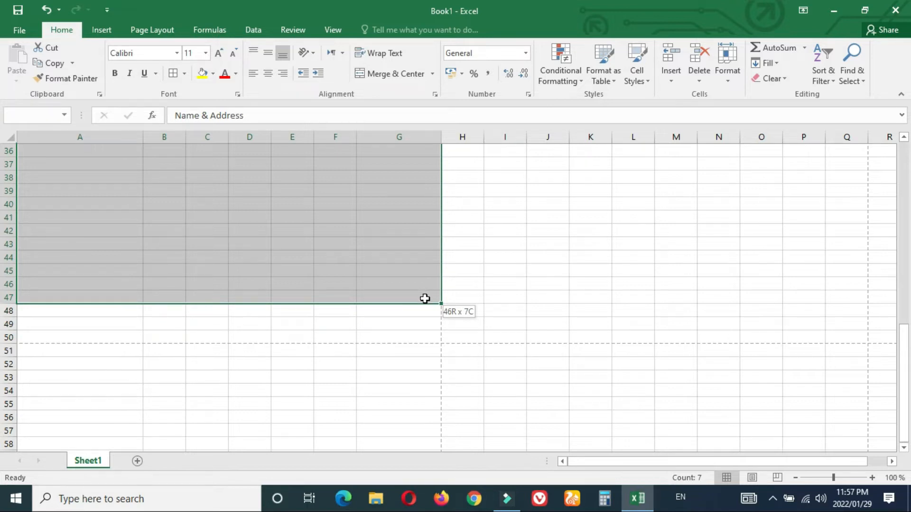
Step: Apply All Borders to every cell of A2:G50
{"action": "left_click_drag", "start_coordinate": [426, 303], "coordinate": [429, 333]}
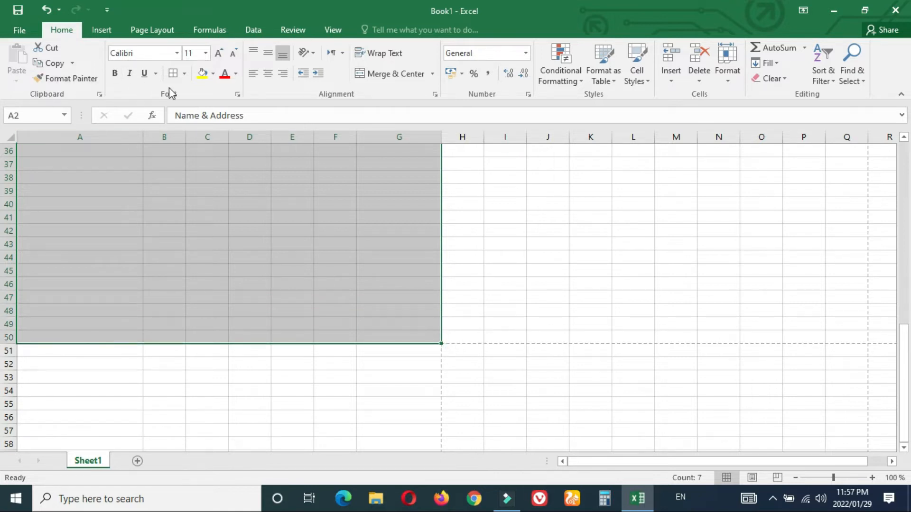
{"action": "left_click", "coordinate": [172, 74]}
{"action": "left_click", "coordinate": [524, 226]}
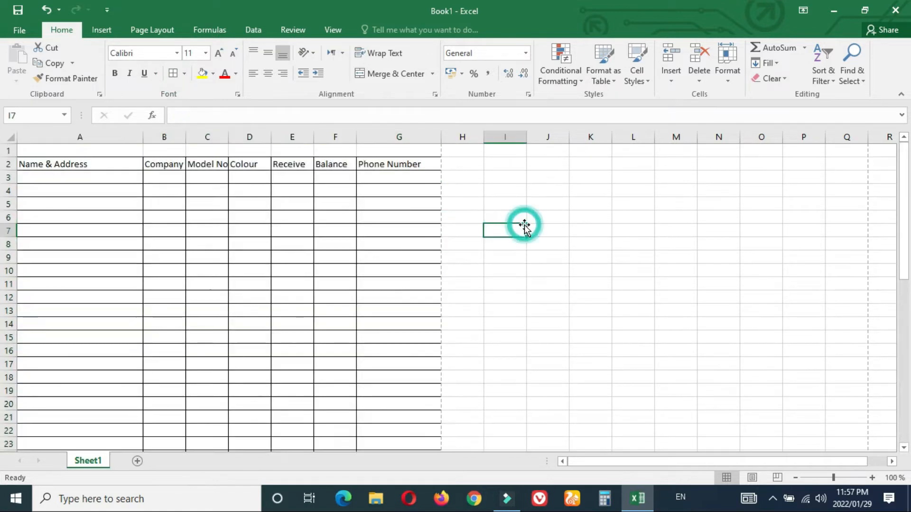
Step: Set the A2:G2 headings to font size 14 and autofit columns B and C
{"action": "left_click_drag", "start_coordinate": [24, 167], "coordinate": [398, 165]}
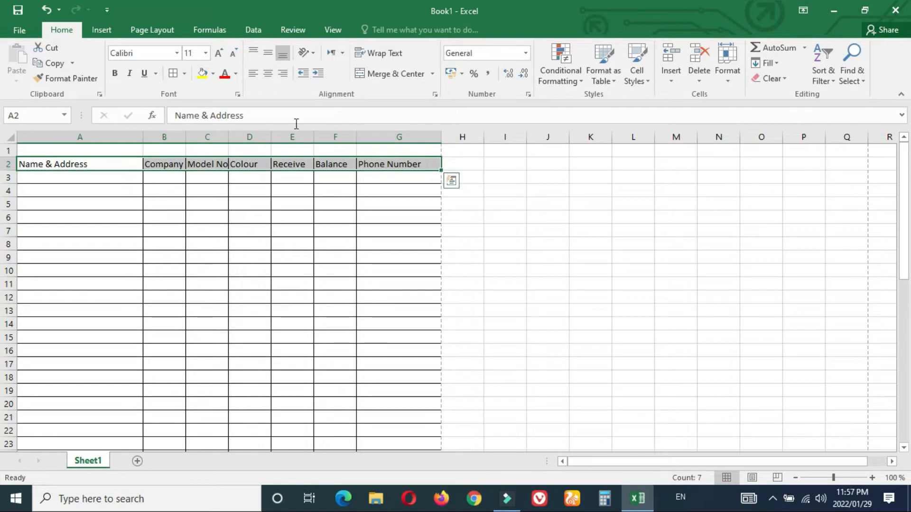
{"action": "left_click", "coordinate": [206, 53]}
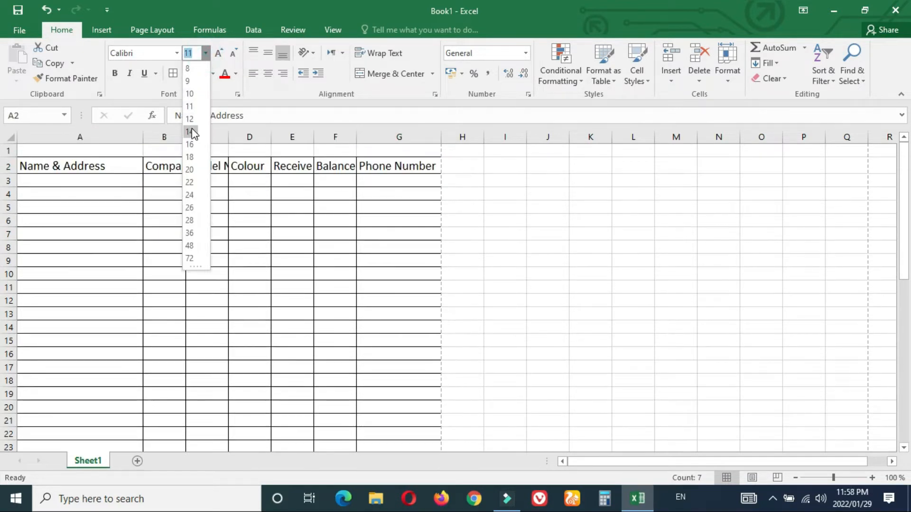
{"action": "left_click", "coordinate": [192, 131]}
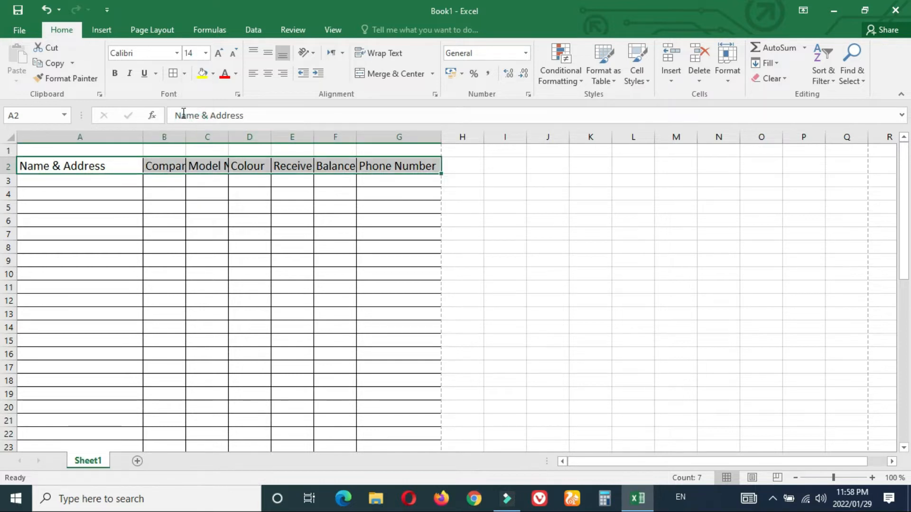
{"action": "double_click", "coordinate": [188, 137]}
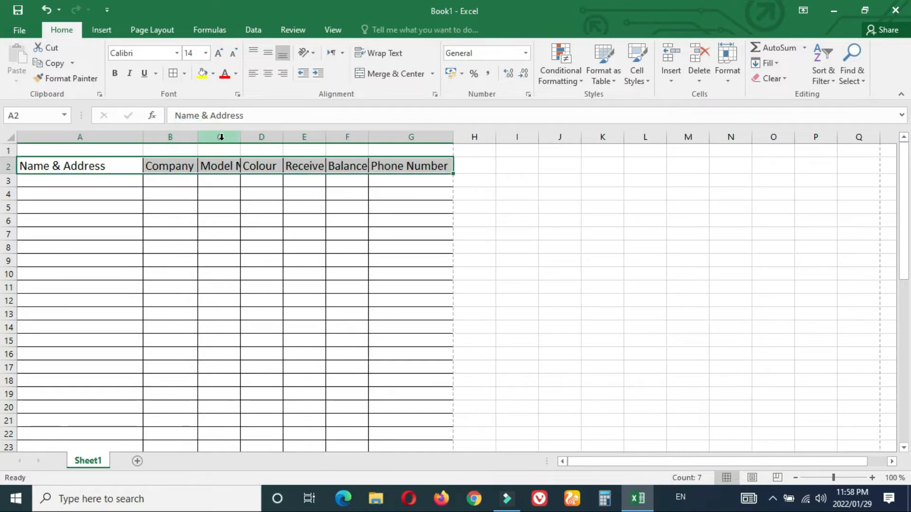
{"action": "left_click", "coordinate": [474, 207]}
{"action": "left_click", "coordinate": [510, 230]}
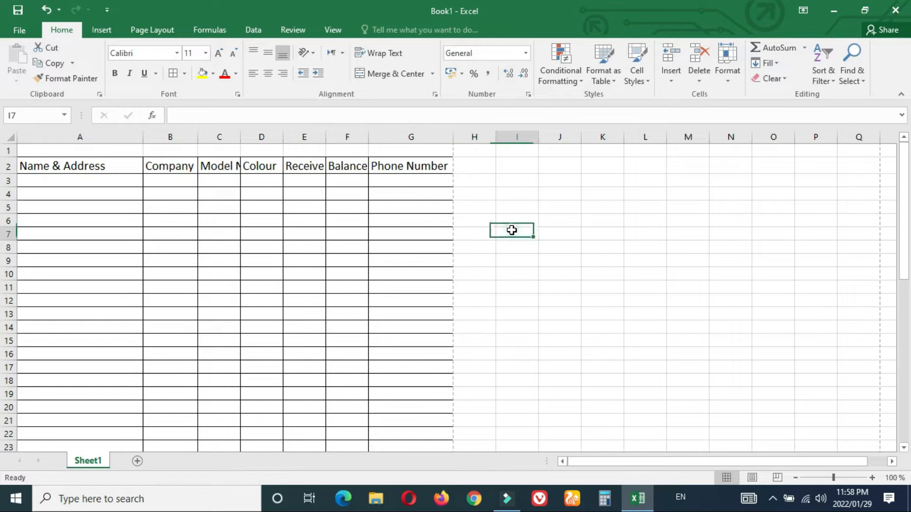
{"action": "double_click", "coordinate": [241, 134]}
{"action": "left_click", "coordinate": [522, 232]}
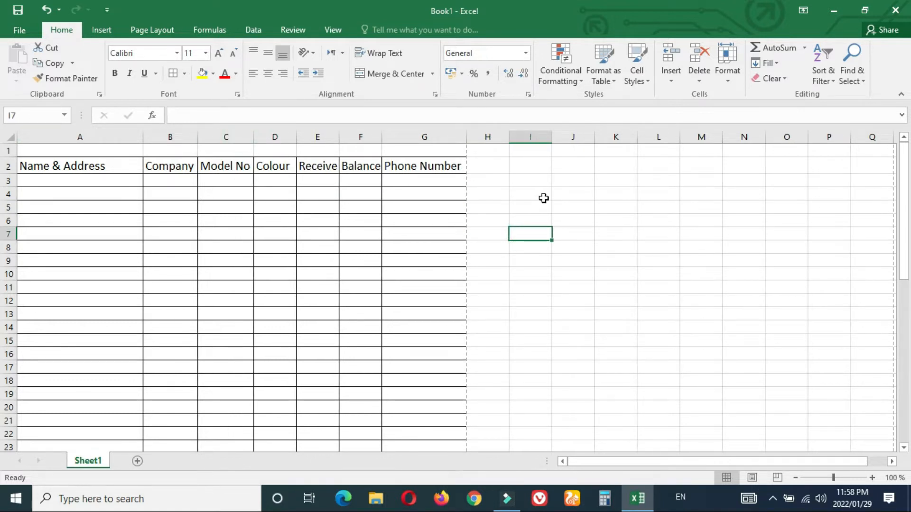
Step: Save the workbook to the Downloads folder as 'Daily sale sheet'
{"action": "key", "text": "ctrl+s"}
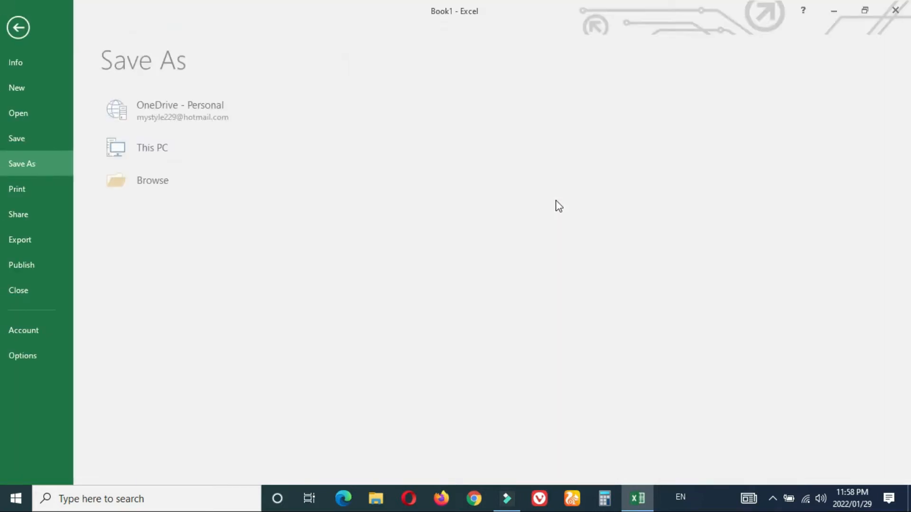
{"action": "left_click", "coordinate": [172, 220]}
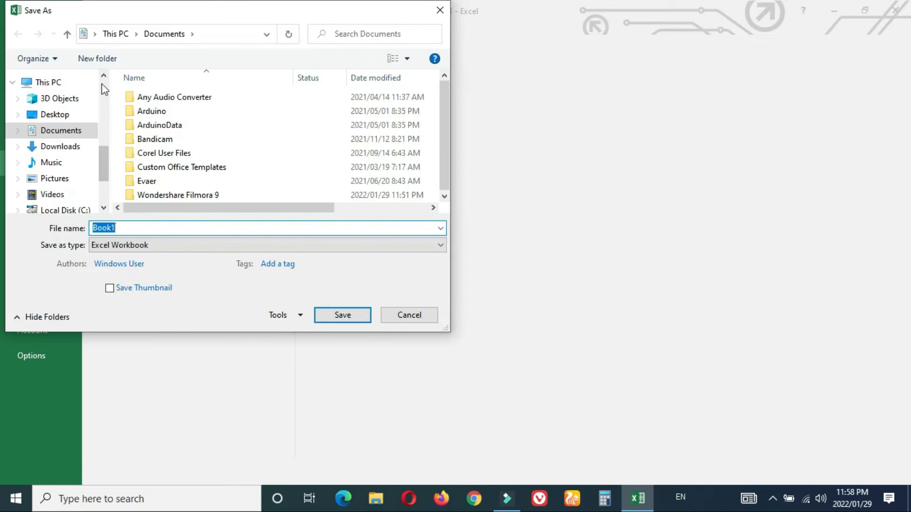
{"action": "left_click", "coordinate": [100, 97]}
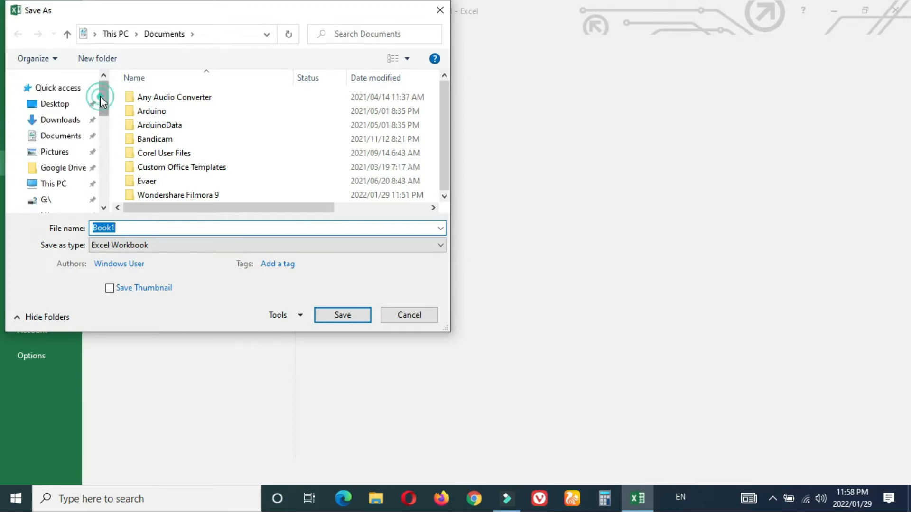
{"action": "left_click", "coordinate": [76, 119]}
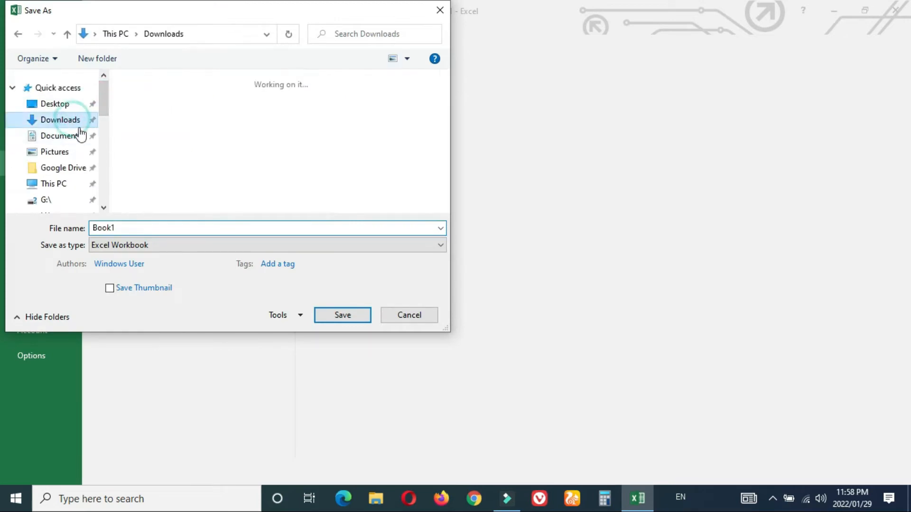
{"action": "left_click", "coordinate": [143, 231]}
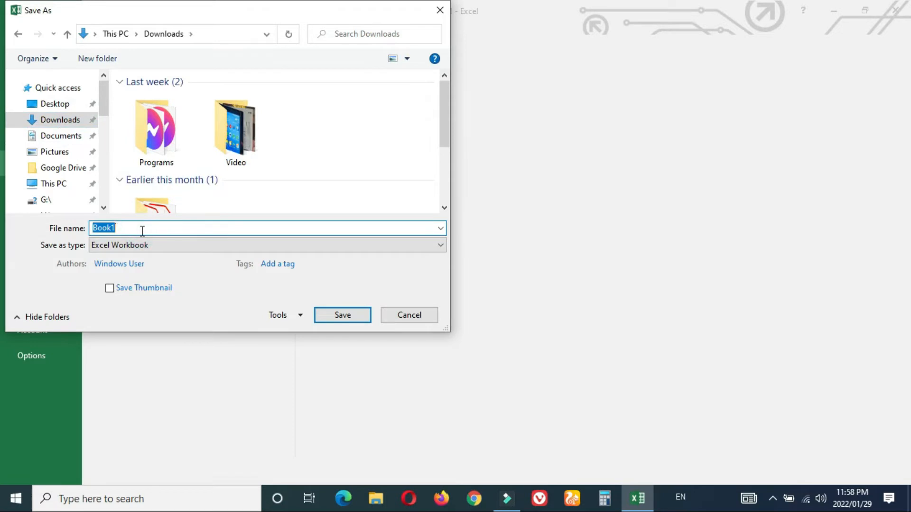
{"action": "type", "text": "Daily sale sheet"}
{"action": "key", "text": "Return"}
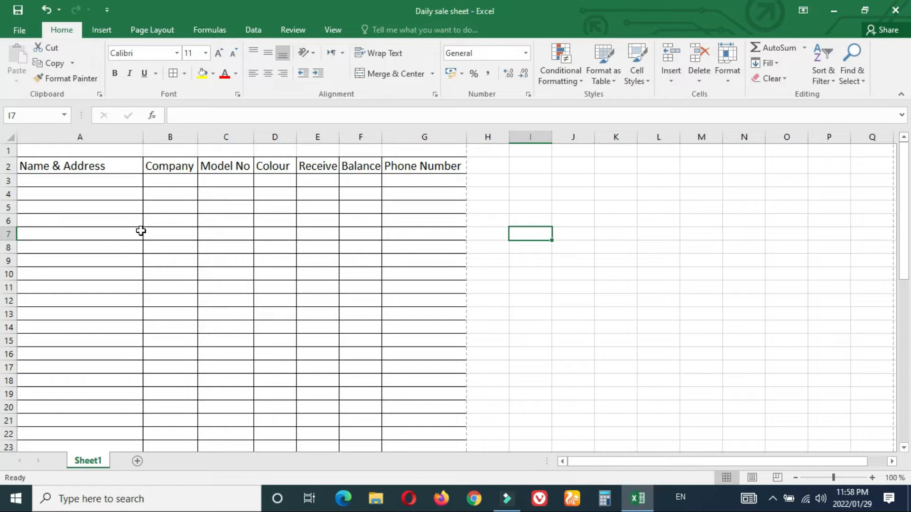
{"action": "left_click", "coordinate": [772, 498]}
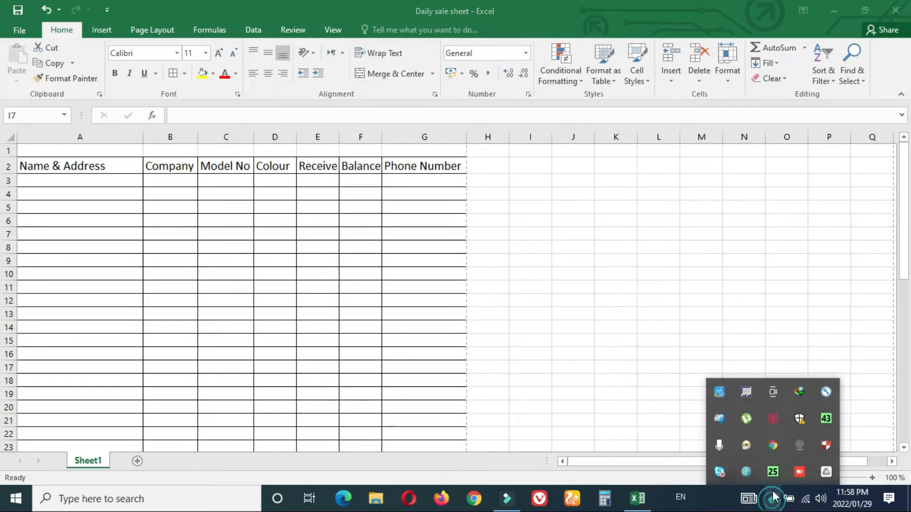
Step: Return to the workbook and open the print preview with Ctrl+P
{"action": "left_click", "coordinate": [777, 420]}
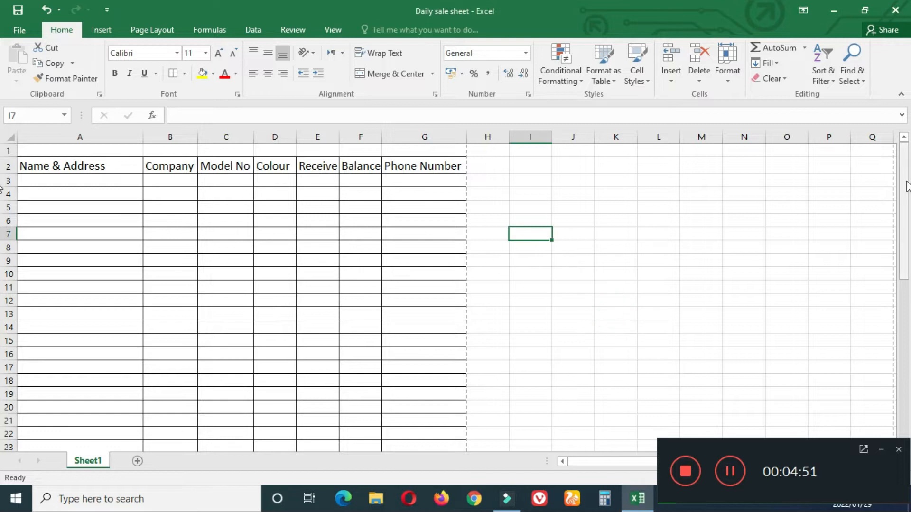
{"action": "left_click", "coordinate": [771, 251]}
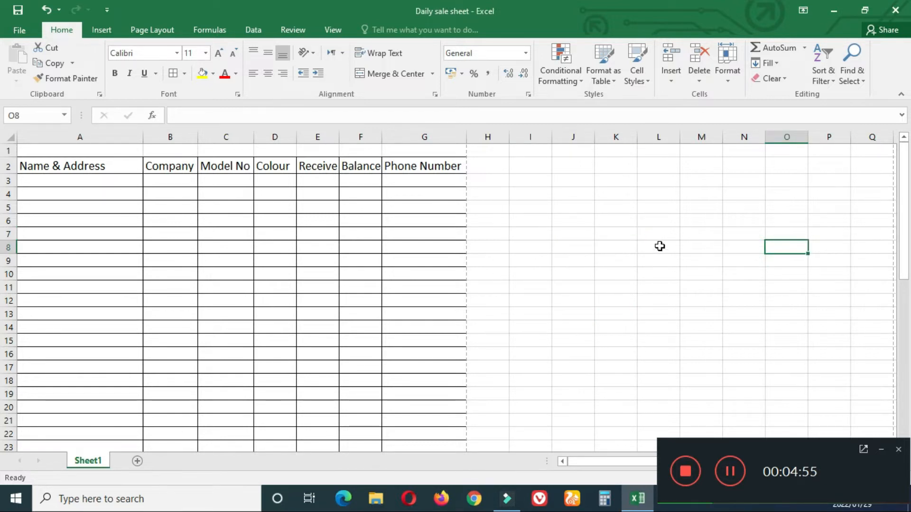
{"action": "left_click_drag", "start_coordinate": [30, 170], "coordinate": [402, 432]}
{"action": "scroll", "coordinate": [528, 254], "scroll_direction": "up", "scroll_amount": 9}
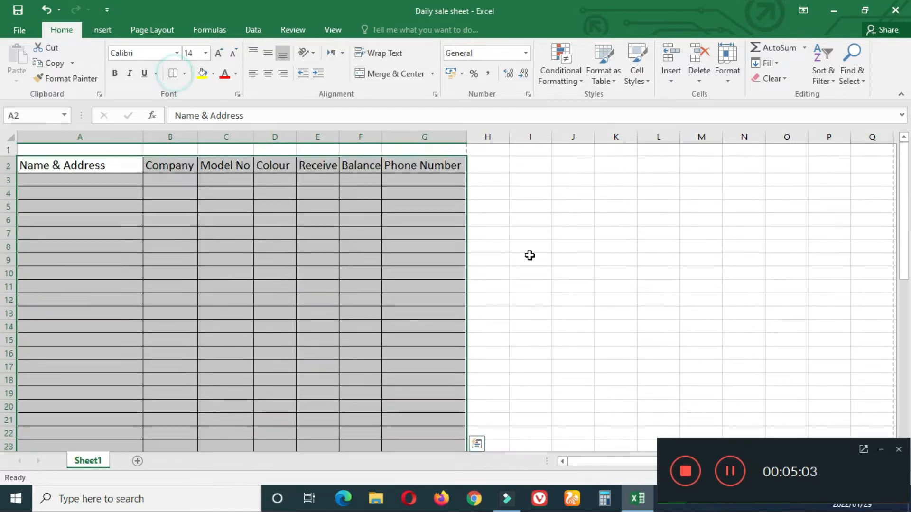
{"action": "left_click", "coordinate": [596, 272]}
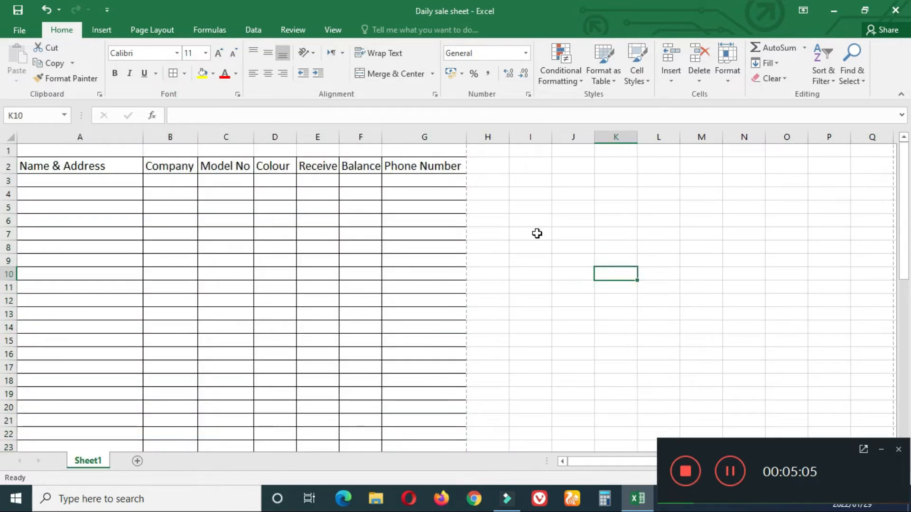
{"action": "key", "text": "ctrl+p"}
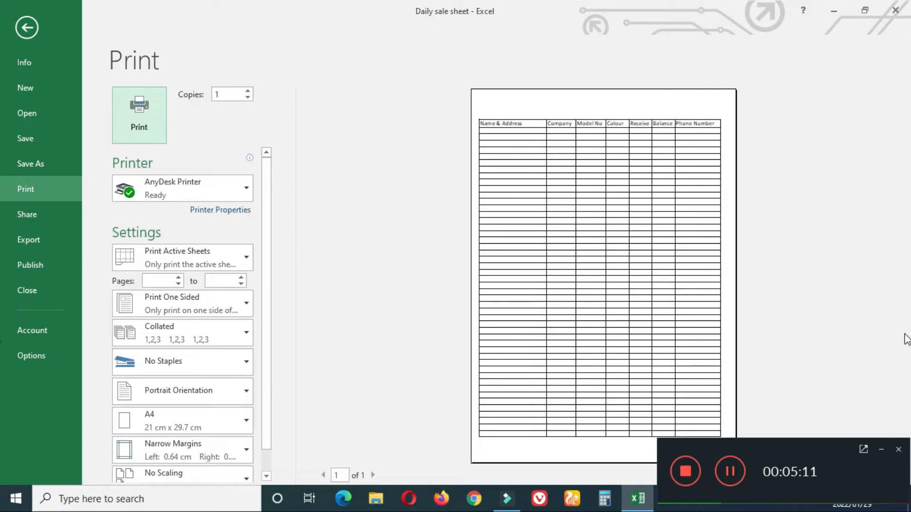
Step: Exit the Print backstage view back to the Daily sale sheet worksheet
{"action": "left_click", "coordinate": [881, 450]}
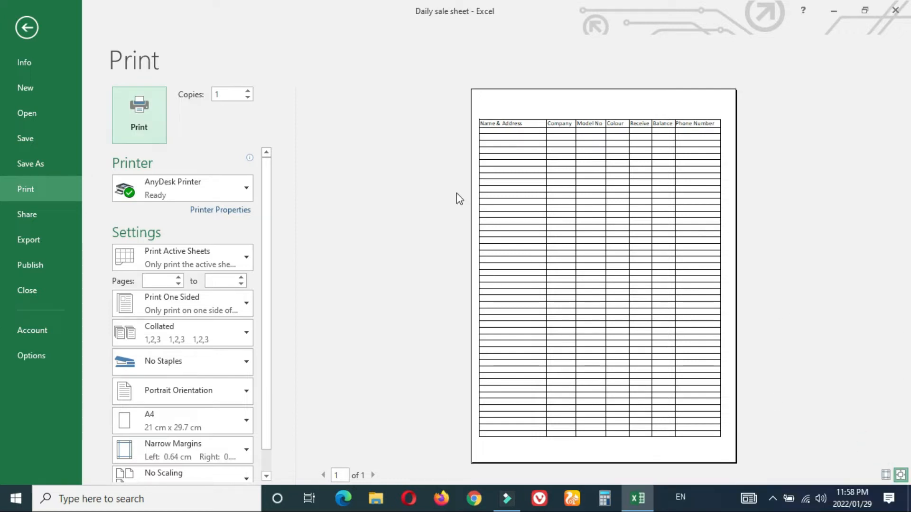
{"action": "key", "text": "Escape"}
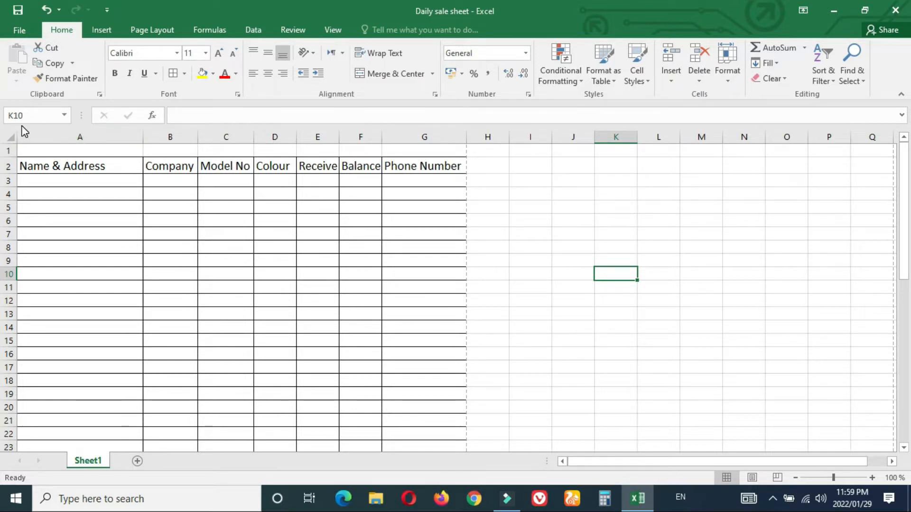
Step: Insert a blank column before the Name & Address column
{"action": "left_click", "coordinate": [30, 138]}
{"action": "right_click", "coordinate": [30, 139]}
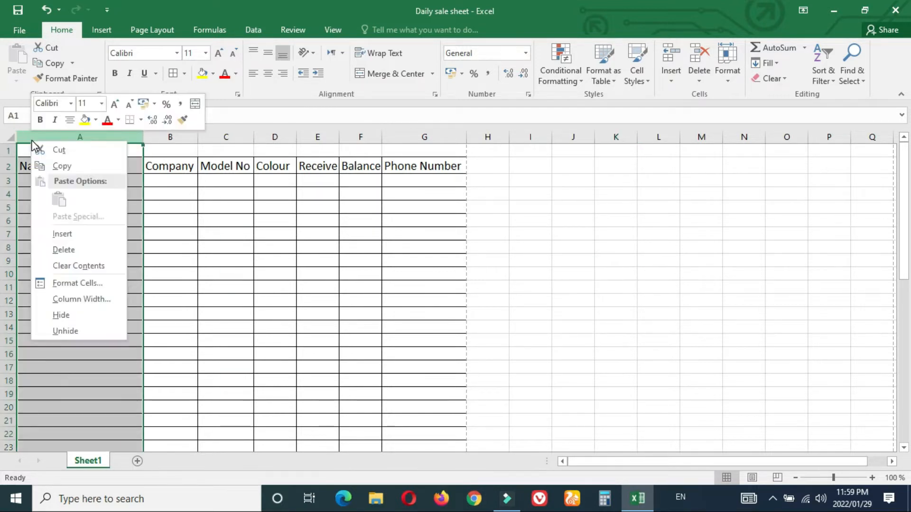
{"action": "left_click", "coordinate": [66, 232]}
{"action": "left_click", "coordinate": [116, 231]}
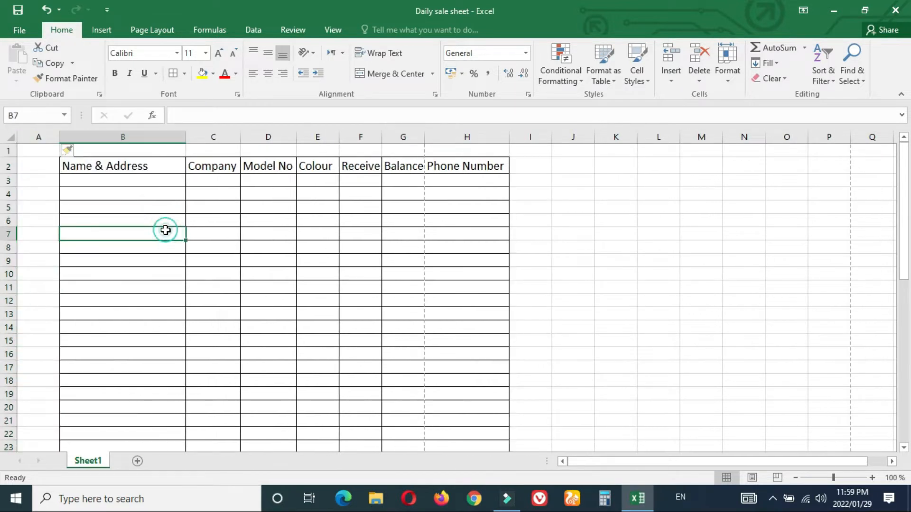
Step: Head the new column Sr No and fill serial numbers 1 to 47 down to A49
{"action": "double_click", "coordinate": [42, 167]}
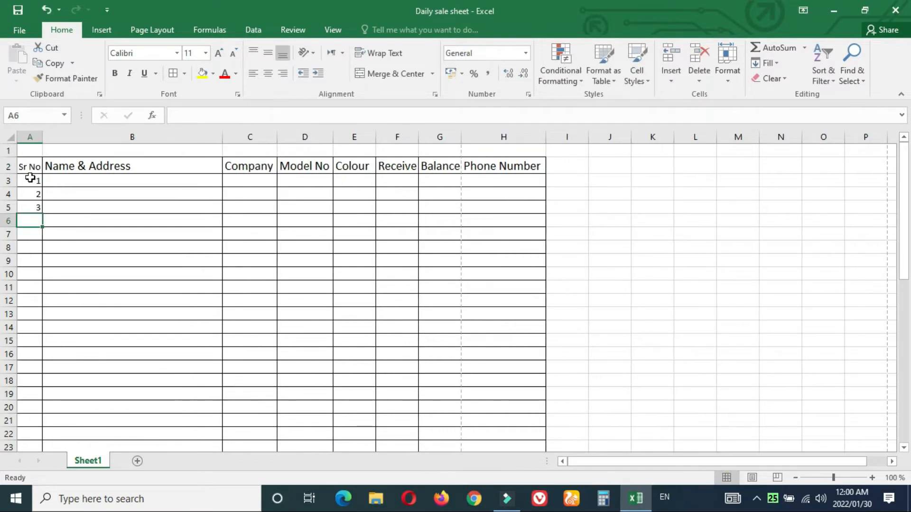
{"action": "left_click_drag", "start_coordinate": [26, 181], "coordinate": [27, 208]}
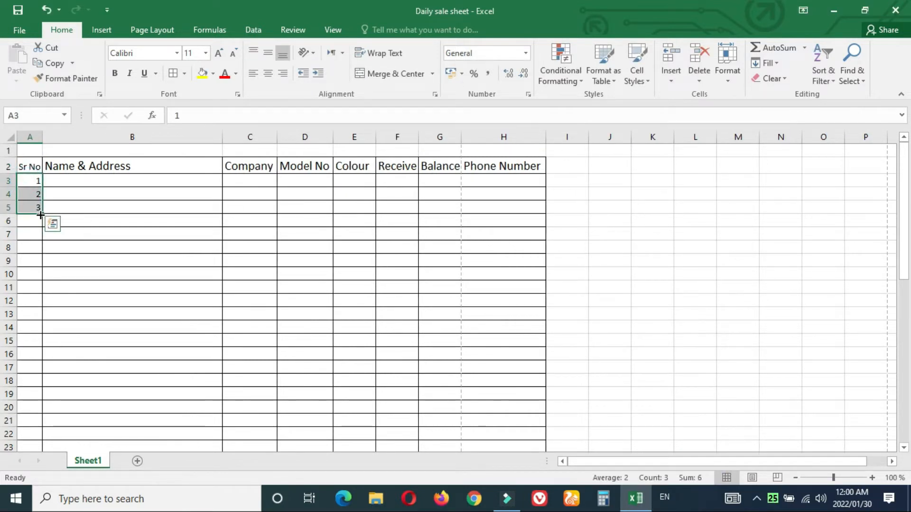
{"action": "left_click", "coordinate": [65, 211]}
{"action": "left_click_drag", "start_coordinate": [28, 180], "coordinate": [39, 197]}
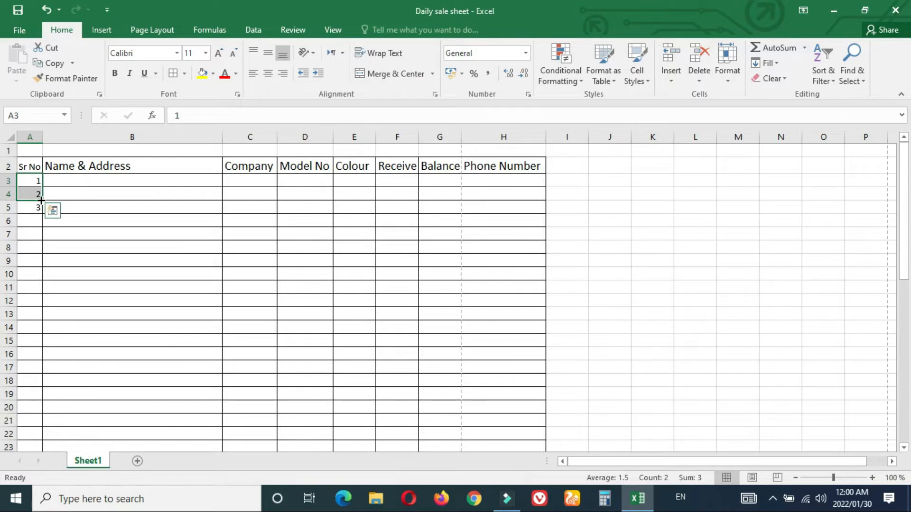
{"action": "left_click_drag", "start_coordinate": [41, 200], "coordinate": [35, 393]}
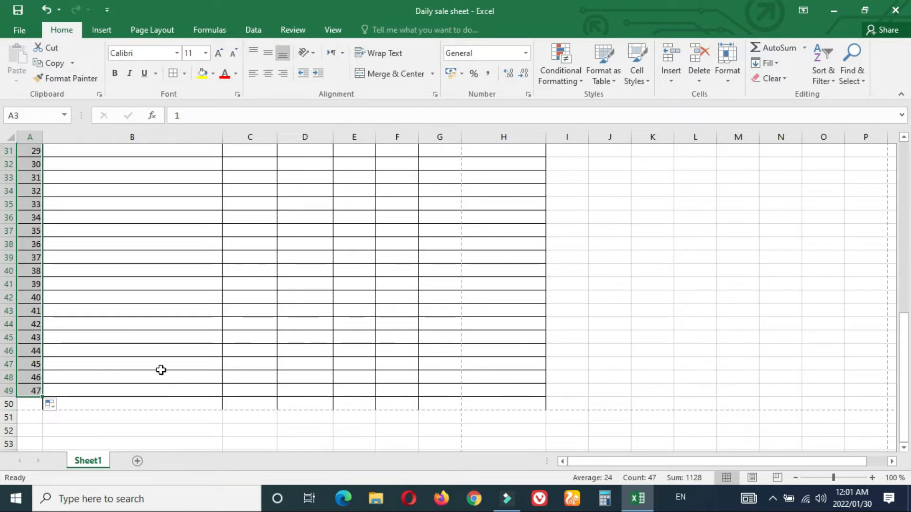
{"action": "left_click", "coordinate": [647, 307]}
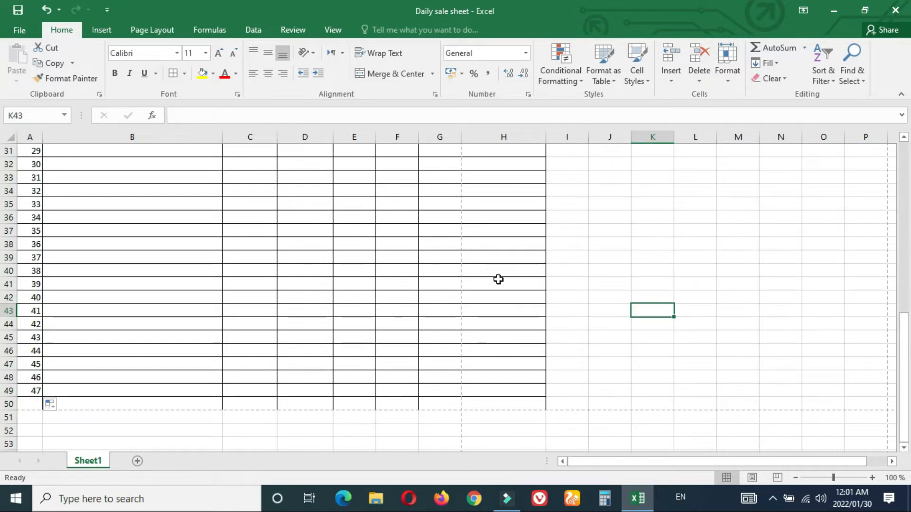
{"action": "left_click_drag", "start_coordinate": [904, 366], "coordinate": [898, 164]}
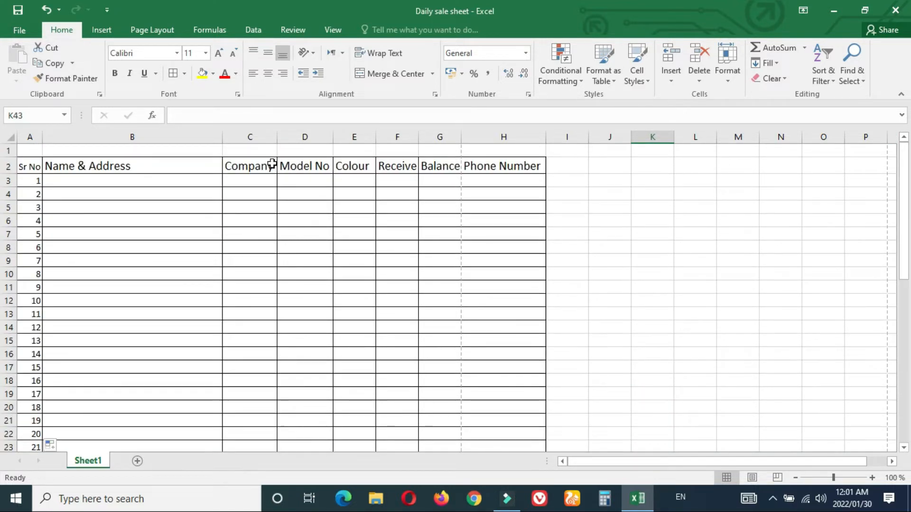
Step: Set the header cells A2:H2 to 12-point bold text
{"action": "left_click", "coordinate": [30, 166]}
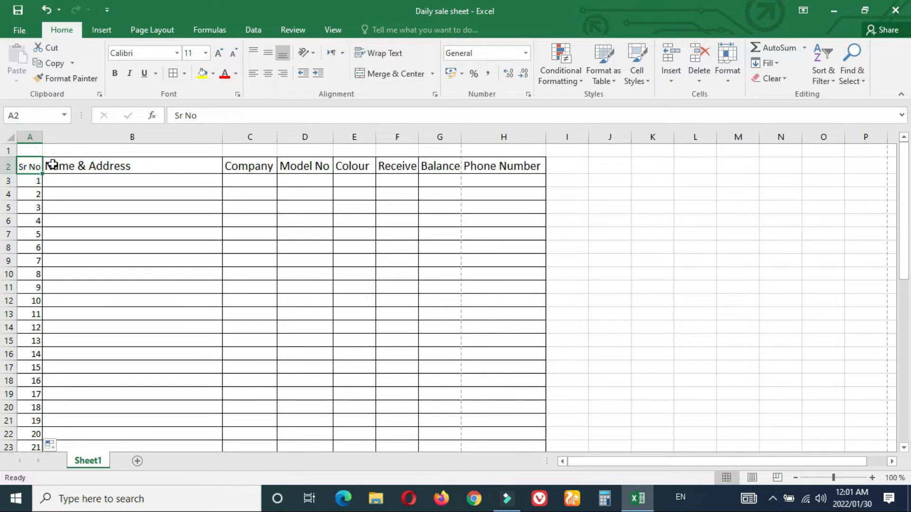
{"action": "left_click_drag", "start_coordinate": [28, 164], "coordinate": [533, 163]}
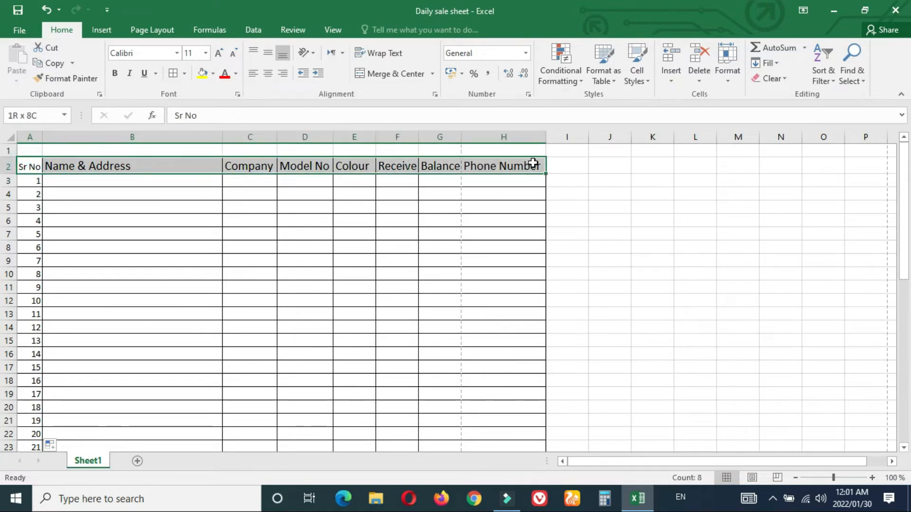
{"action": "left_click", "coordinate": [205, 52]}
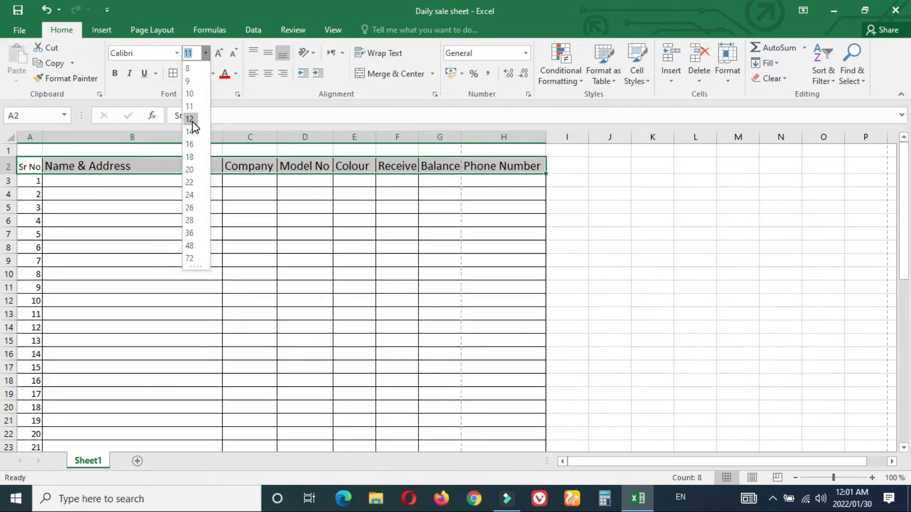
{"action": "left_click", "coordinate": [192, 122]}
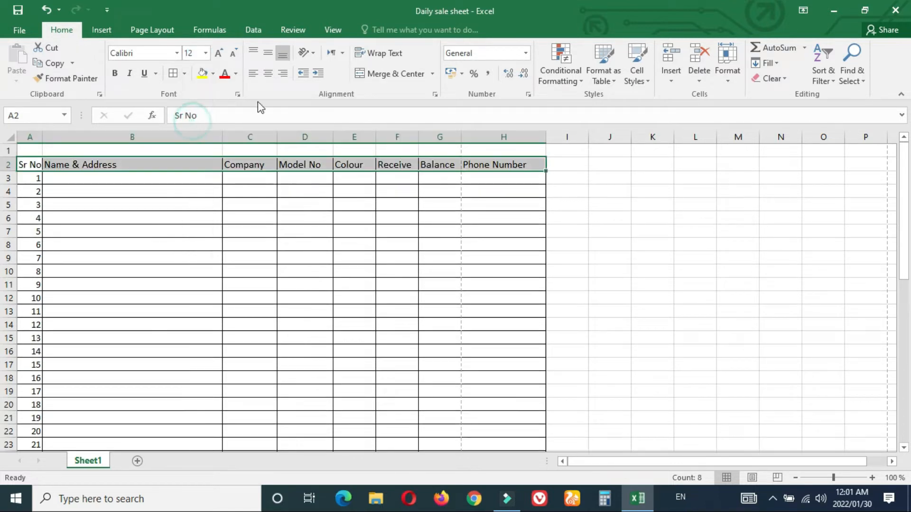
{"action": "left_click", "coordinate": [114, 74]}
{"action": "left_click", "coordinate": [148, 205]}
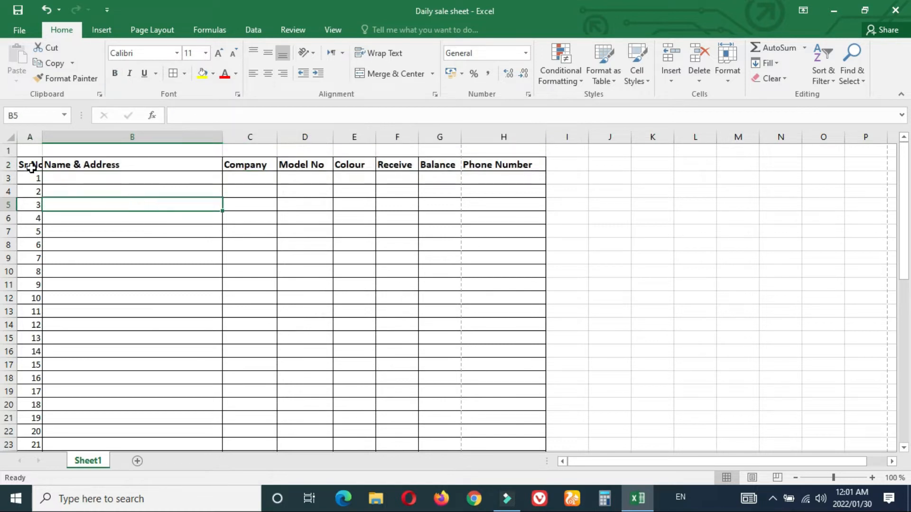
Step: Centre column A's serial numbers horizontally, keeping bottom vertical alignment
{"action": "left_click", "coordinate": [32, 139]}
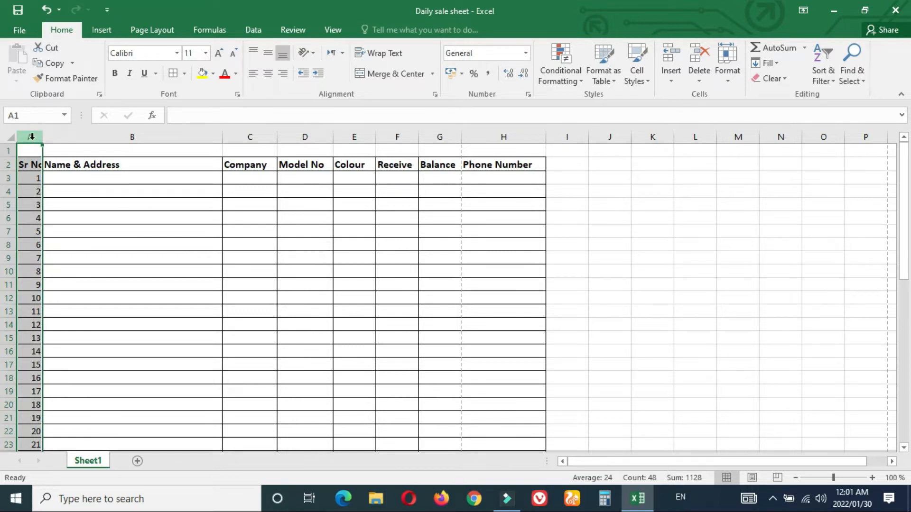
{"action": "left_click", "coordinate": [32, 137]}
{"action": "left_click", "coordinate": [266, 73]}
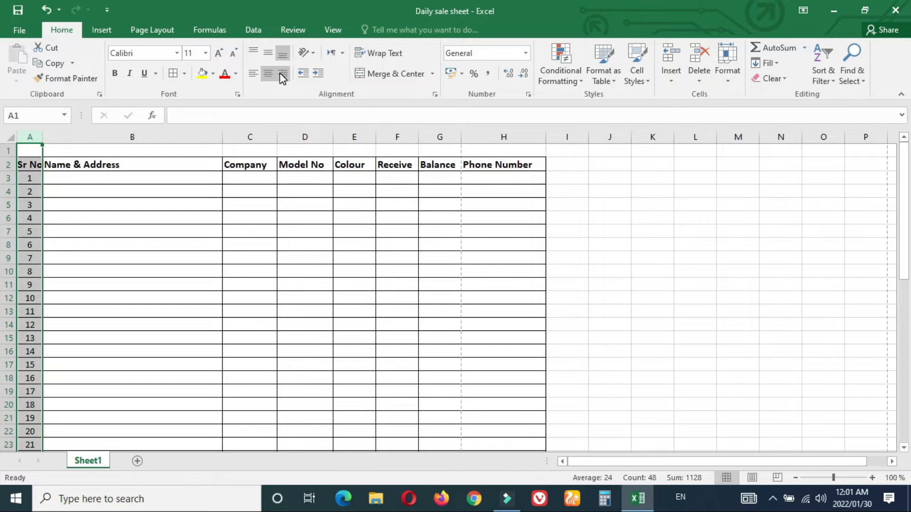
{"action": "left_click", "coordinate": [281, 74]}
{"action": "left_click", "coordinate": [268, 74]}
{"action": "left_click", "coordinate": [258, 77]}
{"action": "left_click", "coordinate": [266, 76]}
{"action": "left_click", "coordinate": [252, 53]}
{"action": "left_click", "coordinate": [253, 53]}
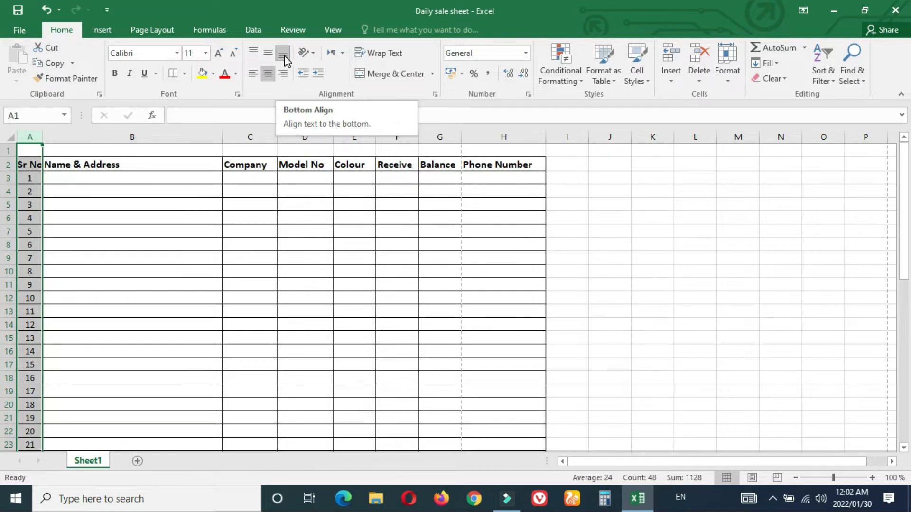
{"action": "left_click", "coordinate": [134, 210]}
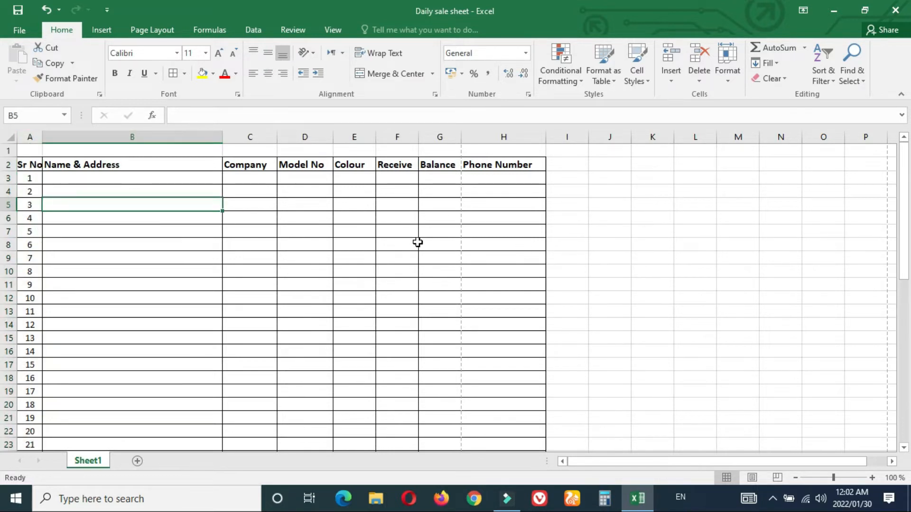
Step: Narrow the Company column to fit its header, then select the whole worksheet
{"action": "left_click_drag", "start_coordinate": [903, 216], "coordinate": [902, 163]}
{"action": "left_click", "coordinate": [903, 327]}
{"action": "left_click", "coordinate": [659, 197]}
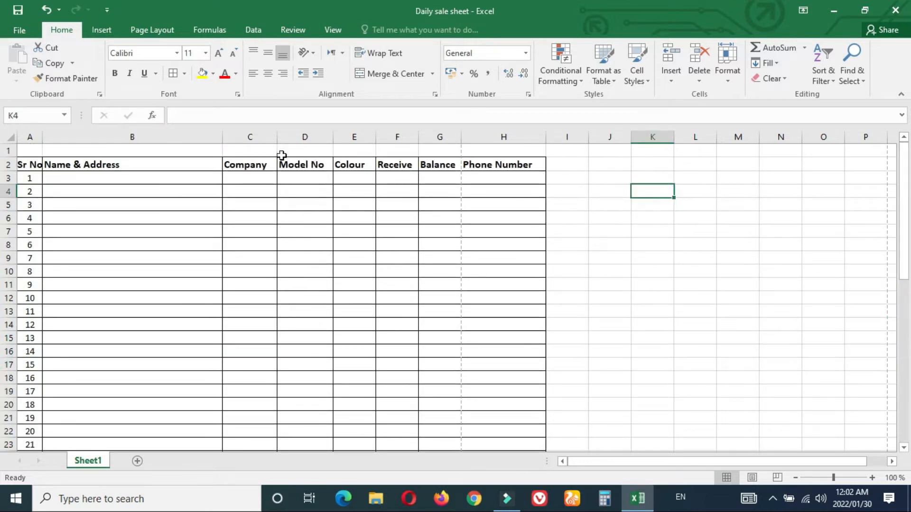
{"action": "left_click_drag", "start_coordinate": [277, 136], "coordinate": [356, 140]}
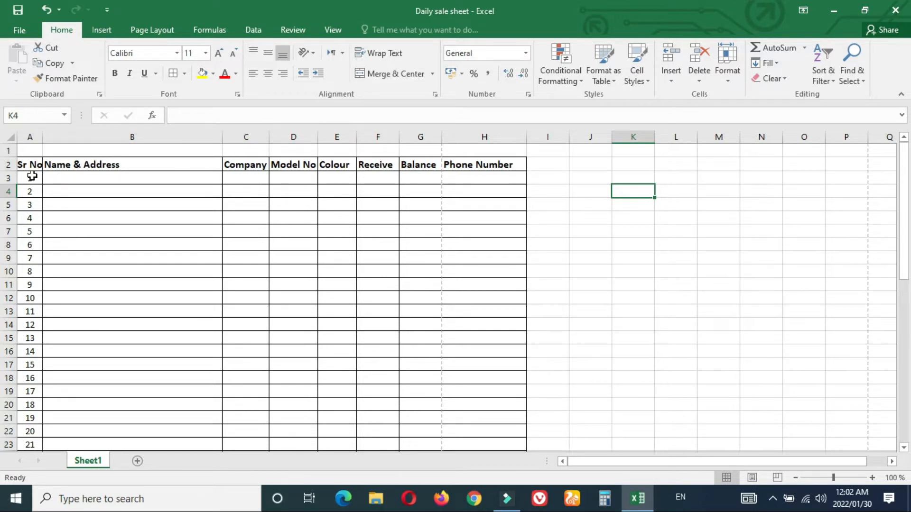
{"action": "left_click", "coordinate": [67, 177]}
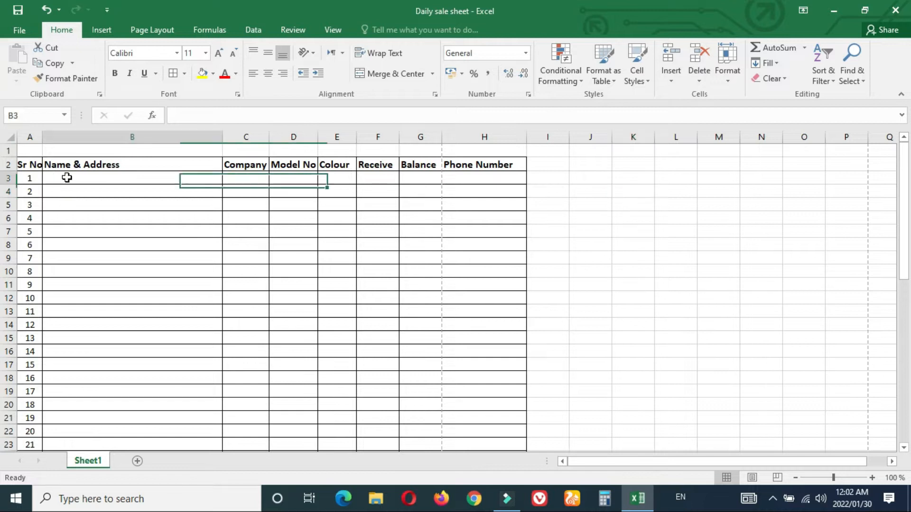
{"action": "double_click", "coordinate": [81, 181]}
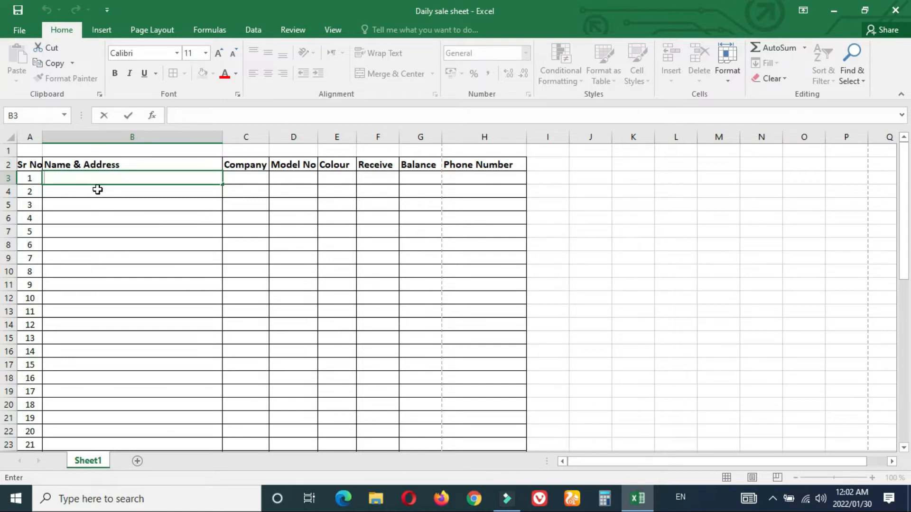
{"action": "left_click", "coordinate": [9, 136]}
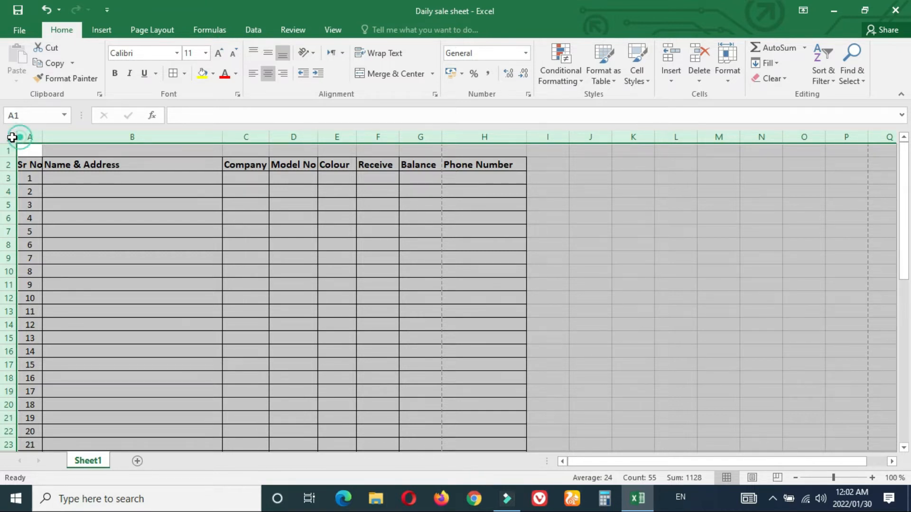
Step: Set every row's height to 19.50 and check the spacing in cell B3
{"action": "left_click_drag", "start_coordinate": [906, 214], "coordinate": [908, 125]}
{"action": "left_click_drag", "start_coordinate": [13, 197], "coordinate": [14, 202]}
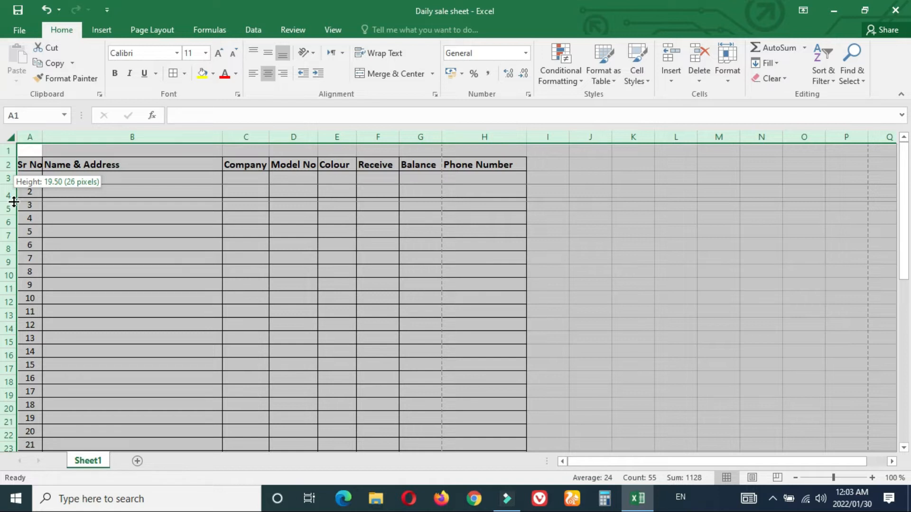
{"action": "left_click_drag", "start_coordinate": [14, 201], "coordinate": [14, 204]}
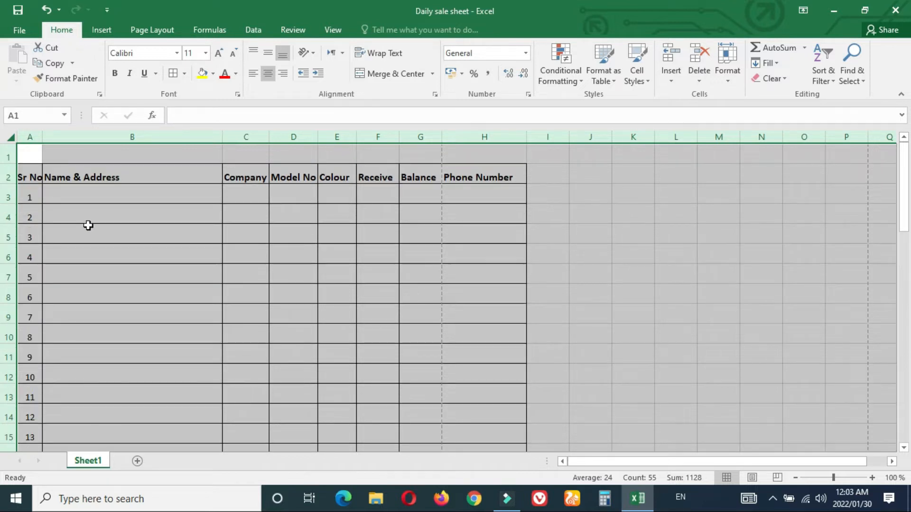
{"action": "left_click", "coordinate": [151, 197]}
{"action": "left_click", "coordinate": [608, 226]}
{"action": "double_click", "coordinate": [150, 195]}
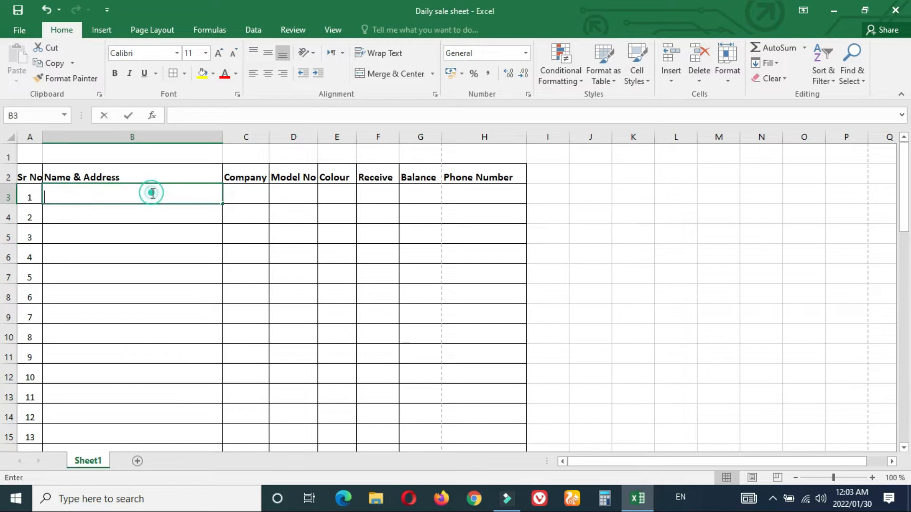
{"action": "left_click", "coordinate": [588, 230]}
{"action": "left_click_drag", "start_coordinate": [903, 173], "coordinate": [906, 340]}
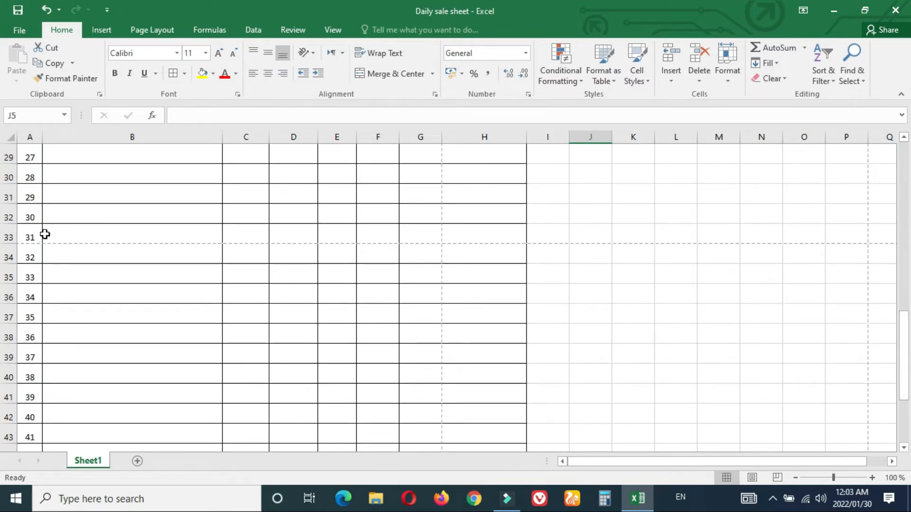
Step: Format-paint the Company–Balance headings onto column C, then column C onto D
{"action": "left_click_drag", "start_coordinate": [904, 332], "coordinate": [900, 413]}
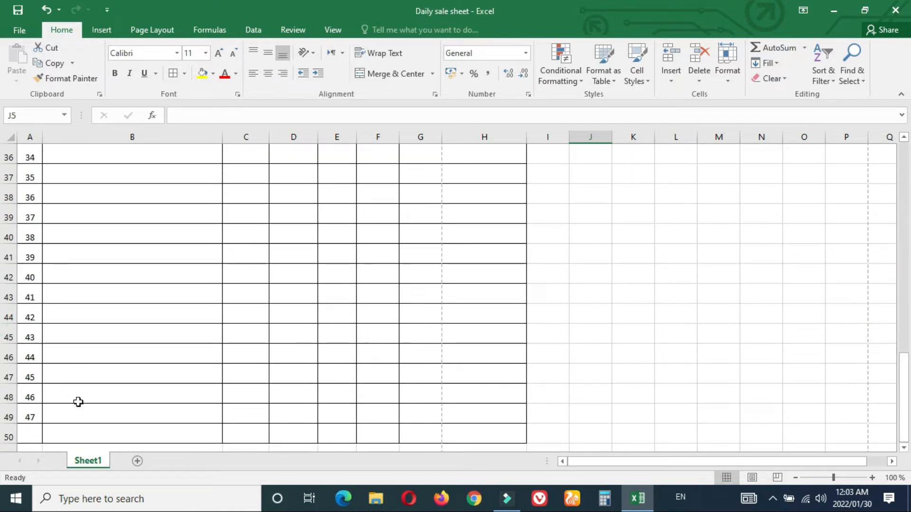
{"action": "left_click_drag", "start_coordinate": [904, 350], "coordinate": [904, 380]}
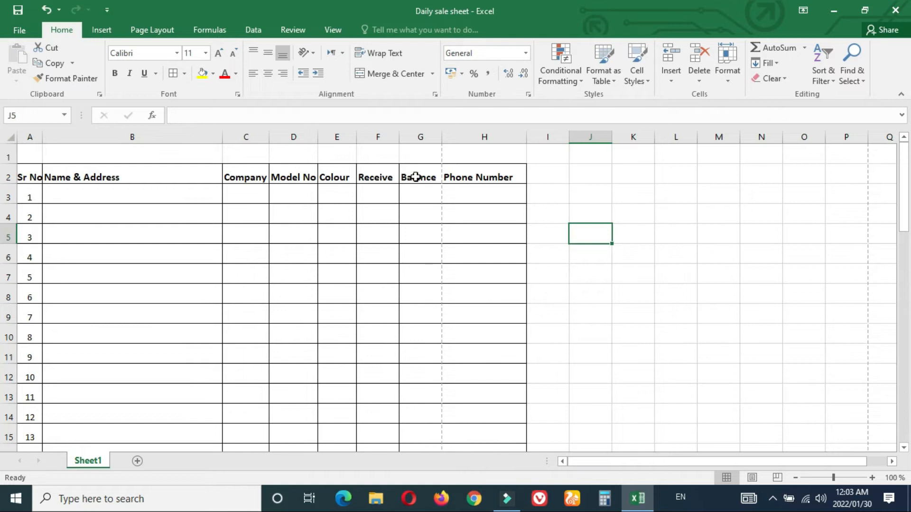
{"action": "left_click_drag", "start_coordinate": [246, 177], "coordinate": [421, 181]}
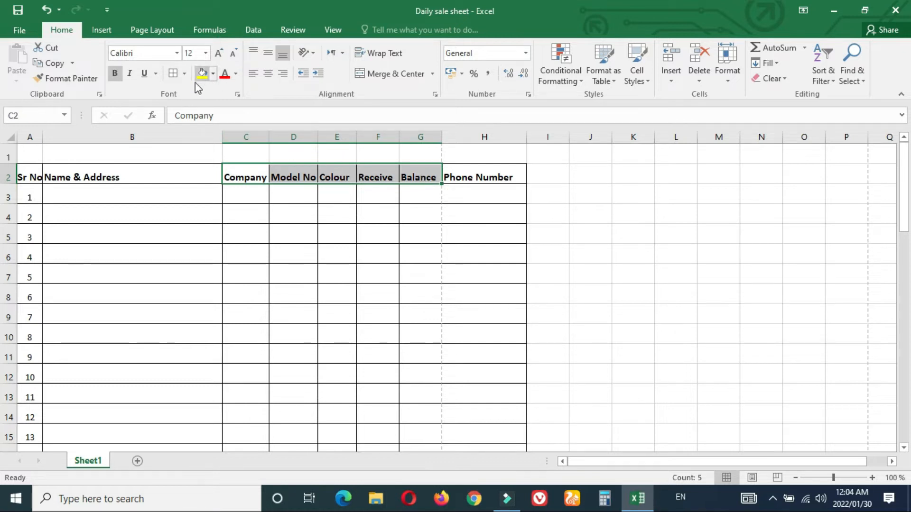
{"action": "left_click", "coordinate": [71, 79]}
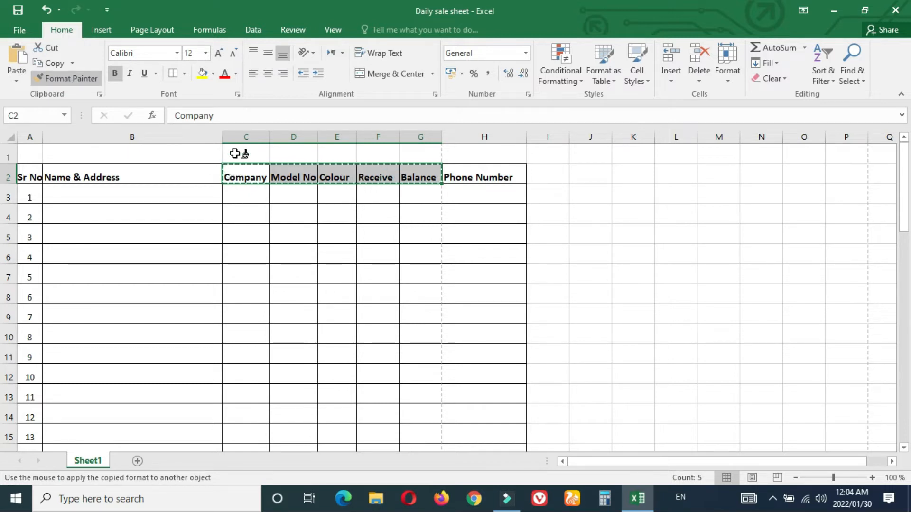
{"action": "left_click", "coordinate": [238, 135]}
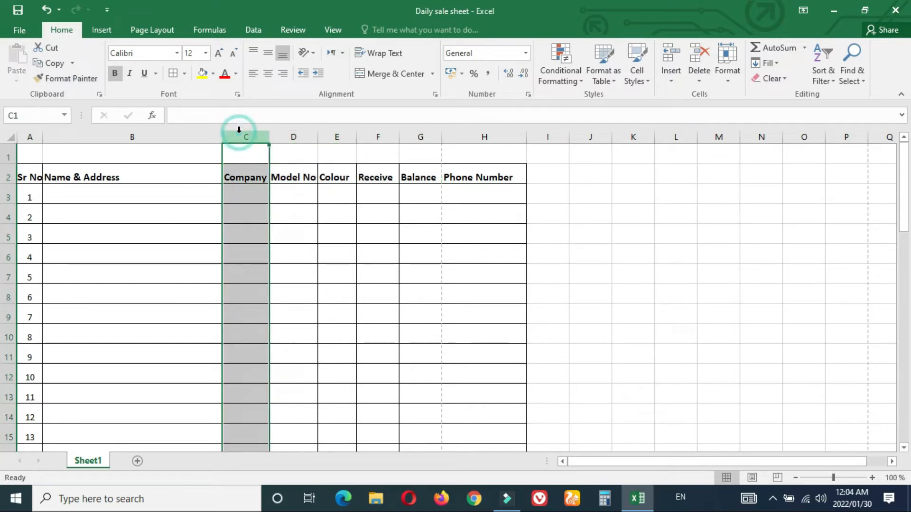
{"action": "left_click", "coordinate": [86, 84]}
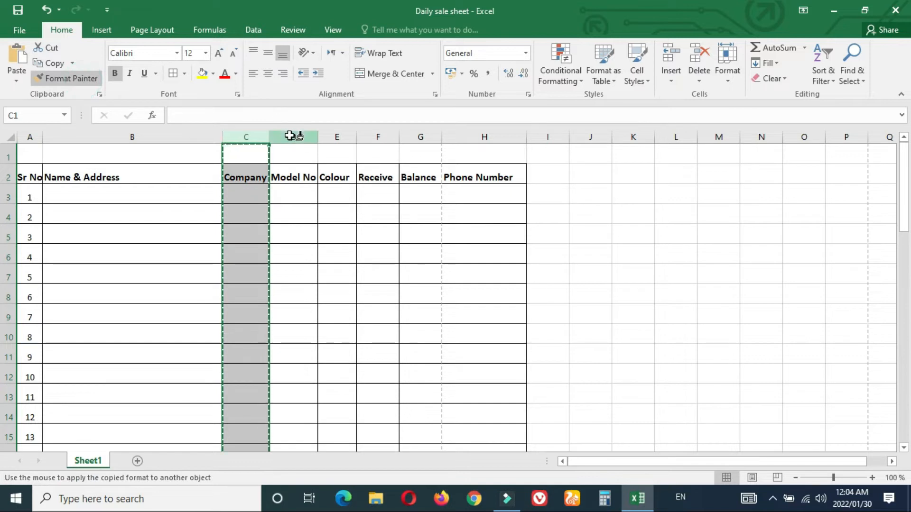
{"action": "left_click", "coordinate": [290, 136]}
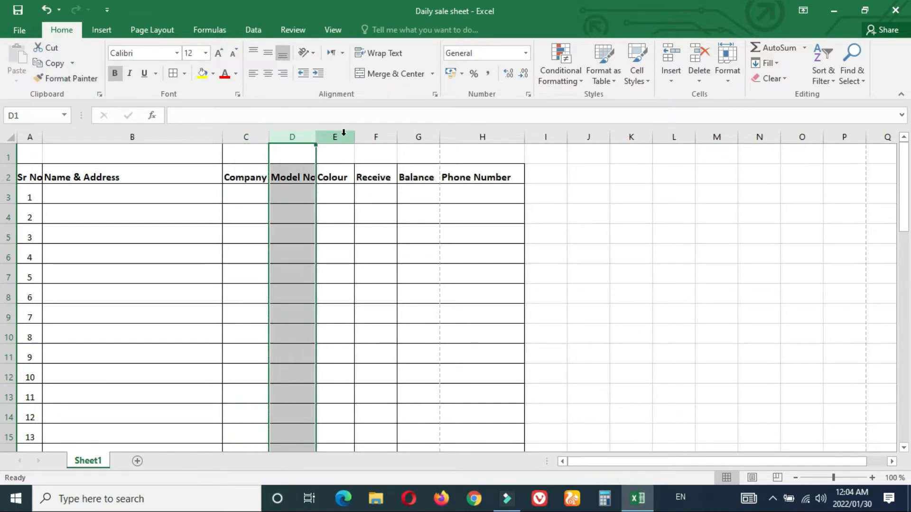
Step: Carry the matching width on from column D to columns E, F and G
{"action": "left_click", "coordinate": [65, 81]}
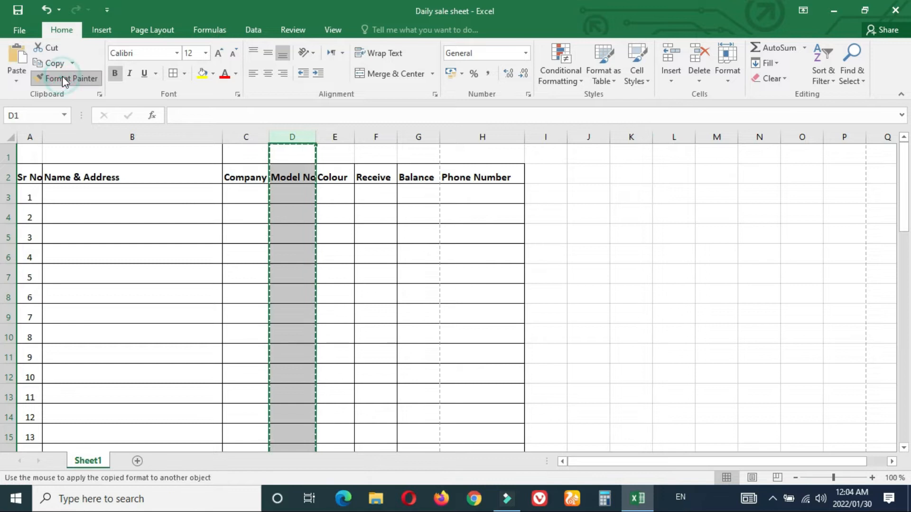
{"action": "left_click", "coordinate": [340, 136]}
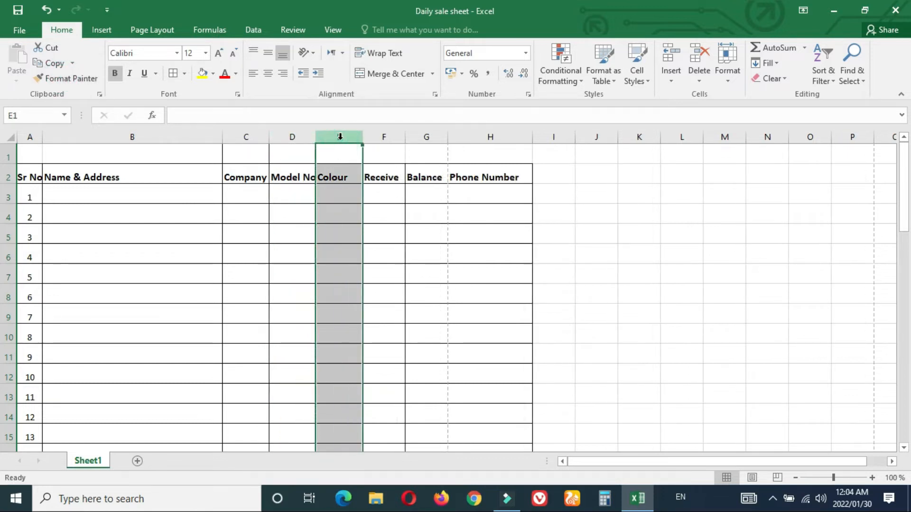
{"action": "left_click", "coordinate": [68, 79]}
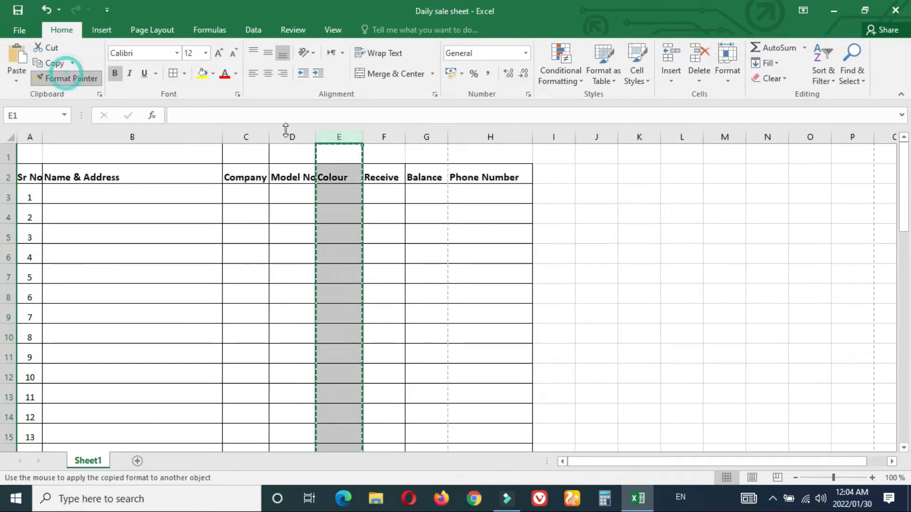
{"action": "left_click", "coordinate": [391, 135]}
{"action": "left_click", "coordinate": [68, 78]}
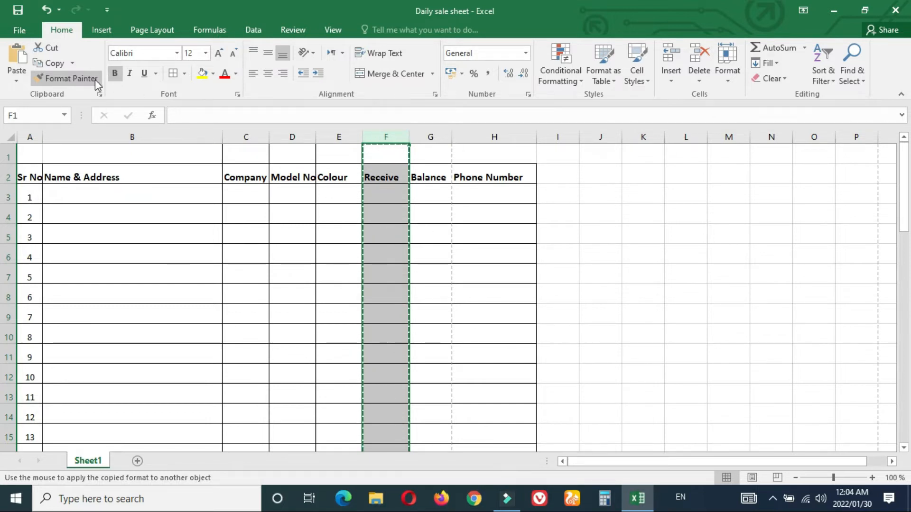
{"action": "left_click", "coordinate": [380, 138]}
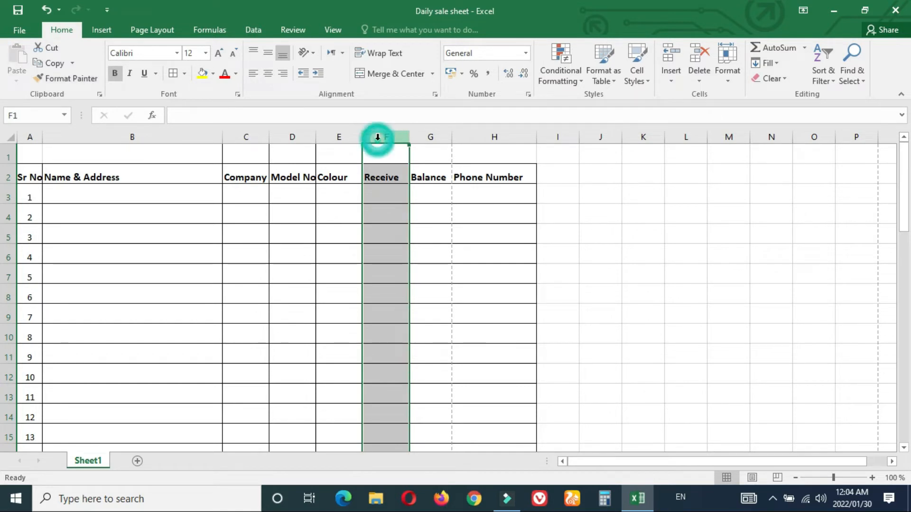
{"action": "left_click", "coordinate": [69, 80]}
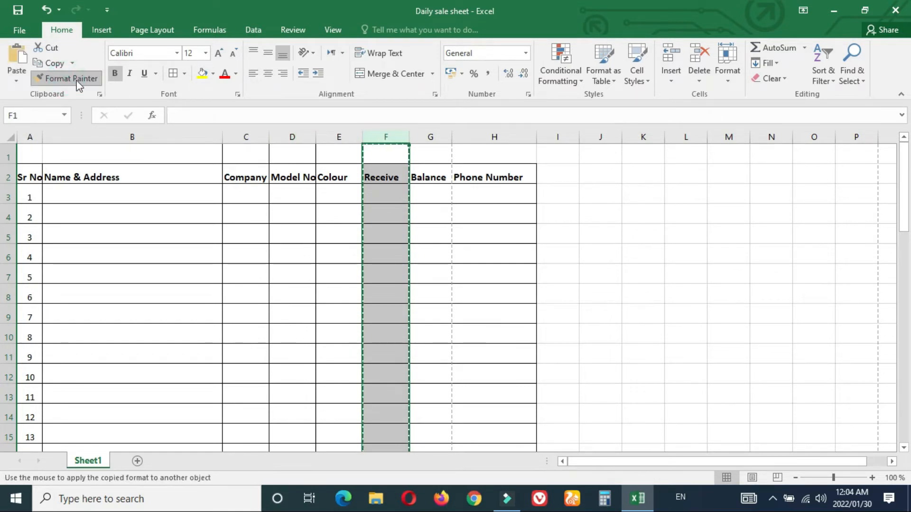
{"action": "left_click", "coordinate": [432, 138]}
{"action": "left_click", "coordinate": [591, 193]}
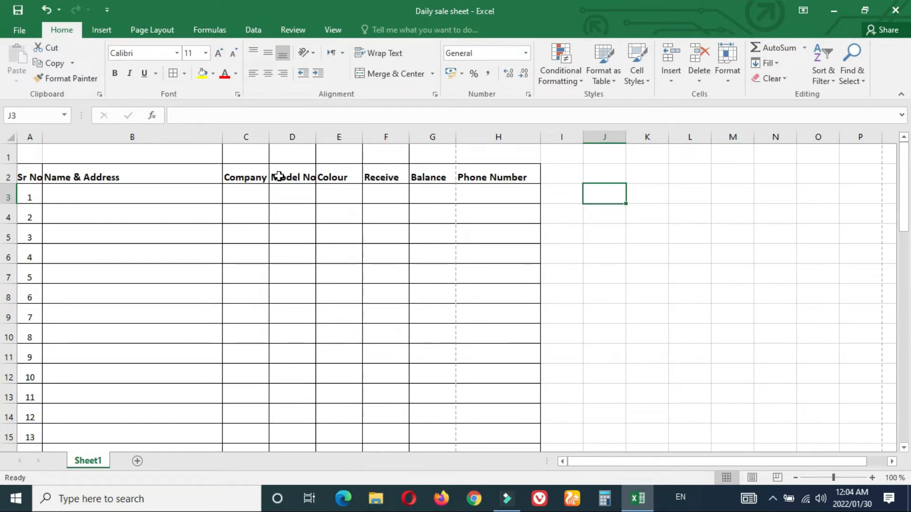
Step: Centre the Company through Phone Number headings in C2:H2
{"action": "left_click", "coordinate": [247, 177]}
{"action": "left_click_drag", "start_coordinate": [247, 178], "coordinate": [494, 187]}
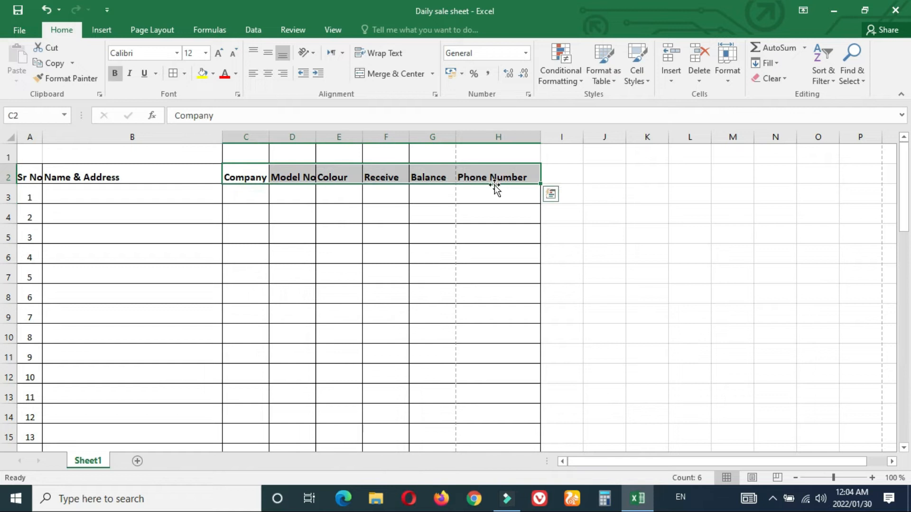
{"action": "left_click", "coordinate": [270, 74]}
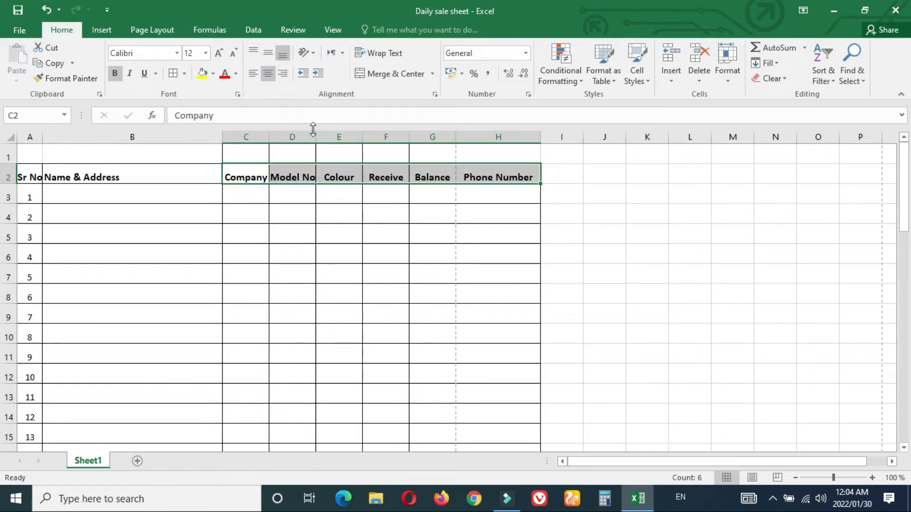
{"action": "left_click", "coordinate": [599, 241]}
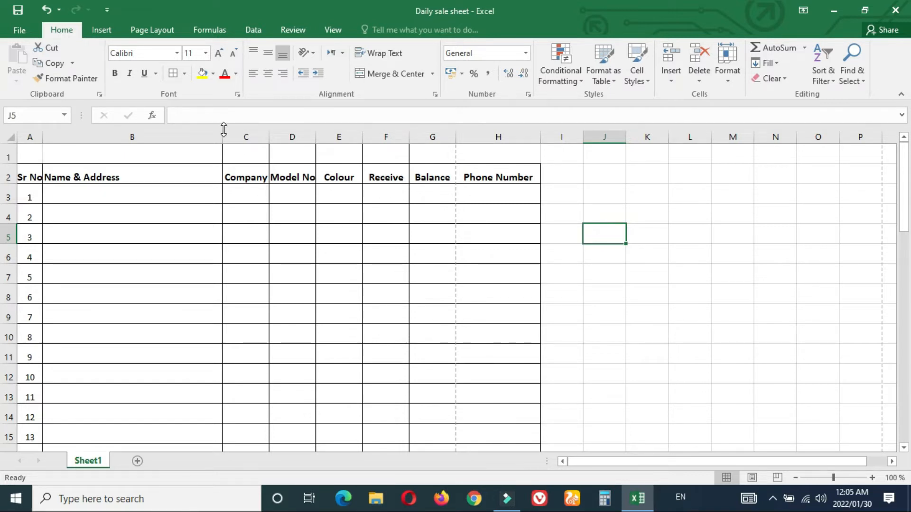
Step: Widen Sr No slightly and set Name & Address to about 39.86 wide
{"action": "left_click_drag", "start_coordinate": [223, 137], "coordinate": [209, 139]}
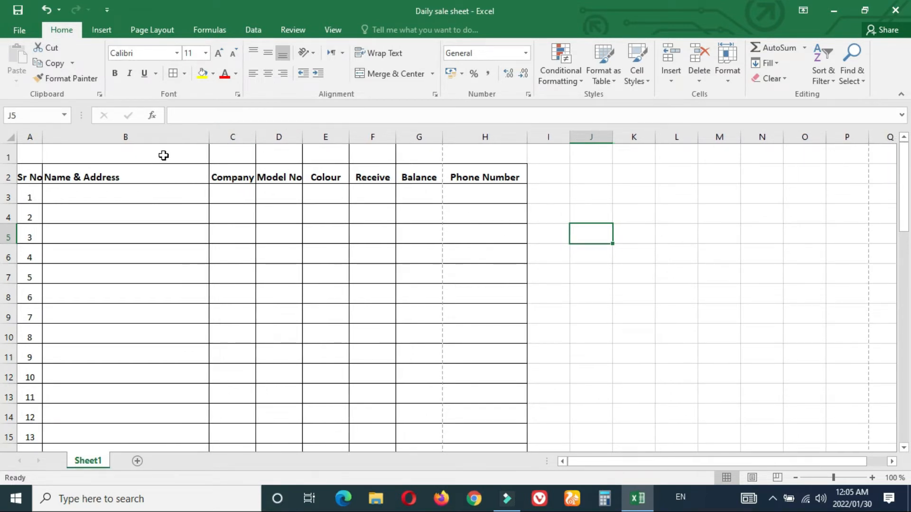
{"action": "left_click_drag", "start_coordinate": [47, 138], "coordinate": [50, 137]}
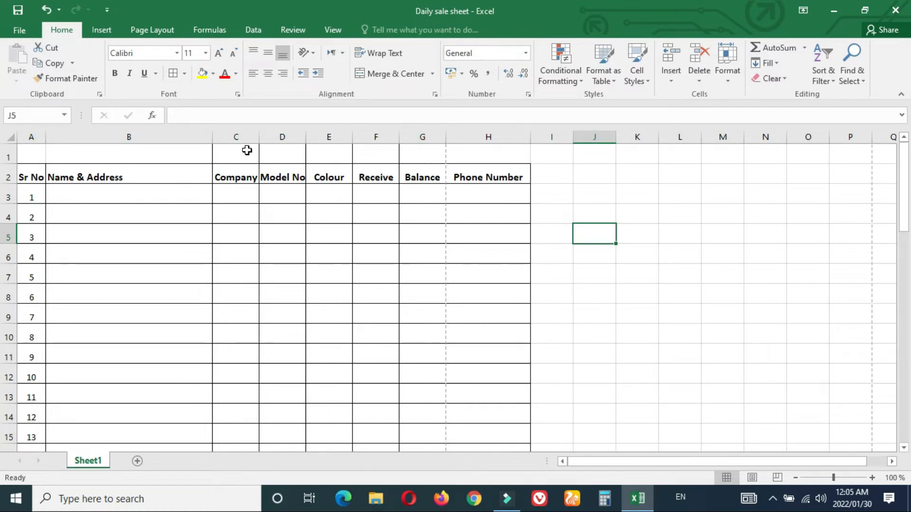
{"action": "left_click_drag", "start_coordinate": [211, 134], "coordinate": [236, 134]}
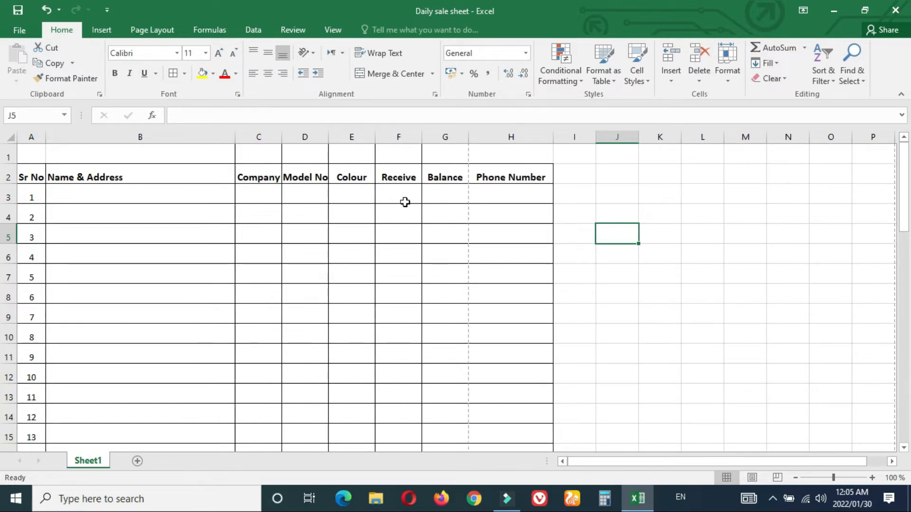
{"action": "left_click_drag", "start_coordinate": [902, 216], "coordinate": [906, 422]}
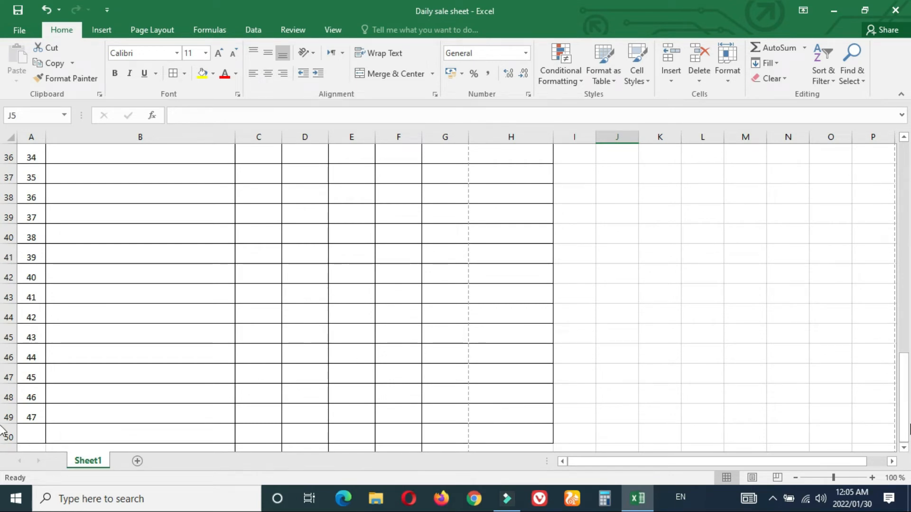
{"action": "left_click_drag", "start_coordinate": [903, 392], "coordinate": [897, 142]}
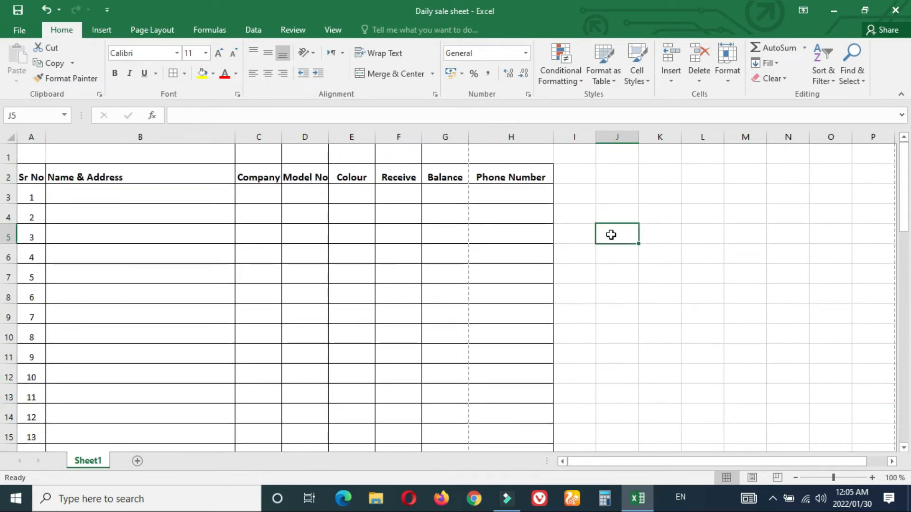
{"action": "key", "text": "ctrl+p"}
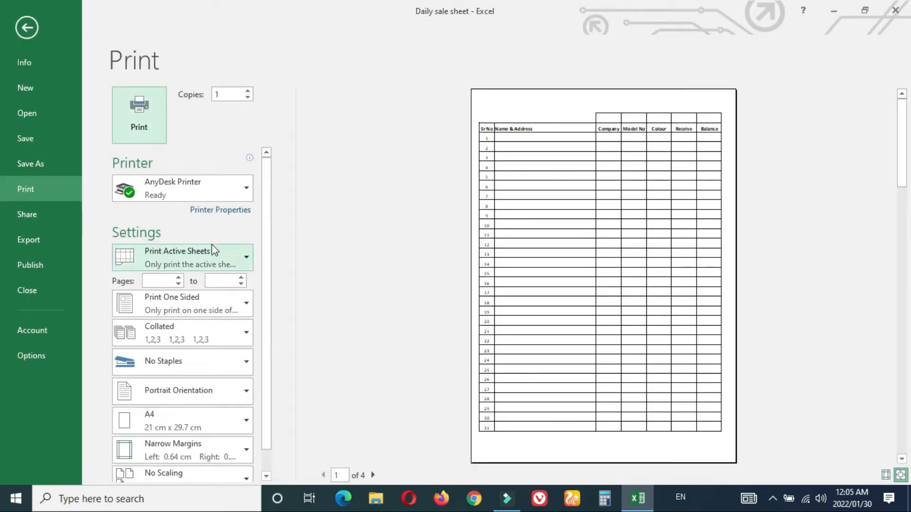
{"action": "left_click", "coordinate": [903, 154]}
{"action": "mouse_move", "coordinate": [904, 156]}
{"action": "left_mouse_down"}
{"action": "mouse_move", "coordinate": [903, 400]}
{"action": "mouse_move", "coordinate": [906, 165]}
{"action": "left_mouse_up"}
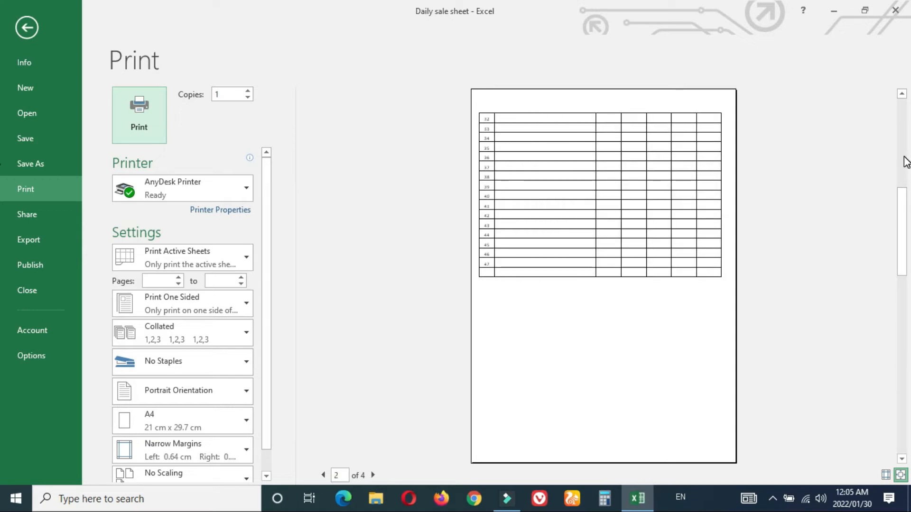
{"action": "left_click", "coordinate": [905, 160]}
{"action": "left_click", "coordinate": [903, 239]}
{"action": "left_click", "coordinate": [907, 339]}
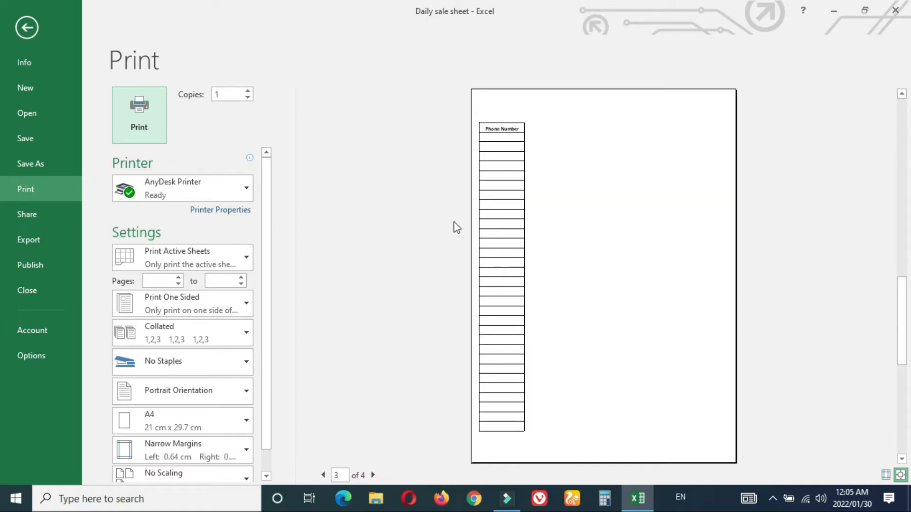
{"action": "left_click", "coordinate": [902, 385]}
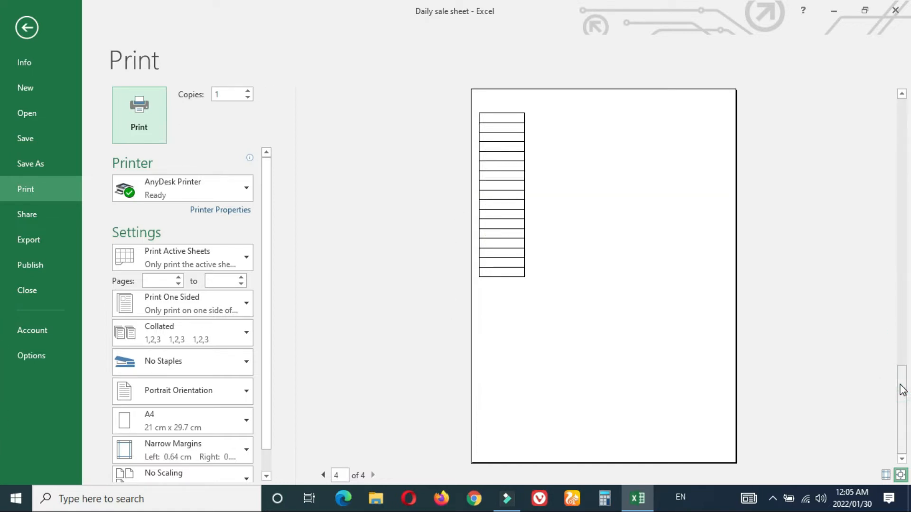
{"action": "left_click", "coordinate": [29, 28]}
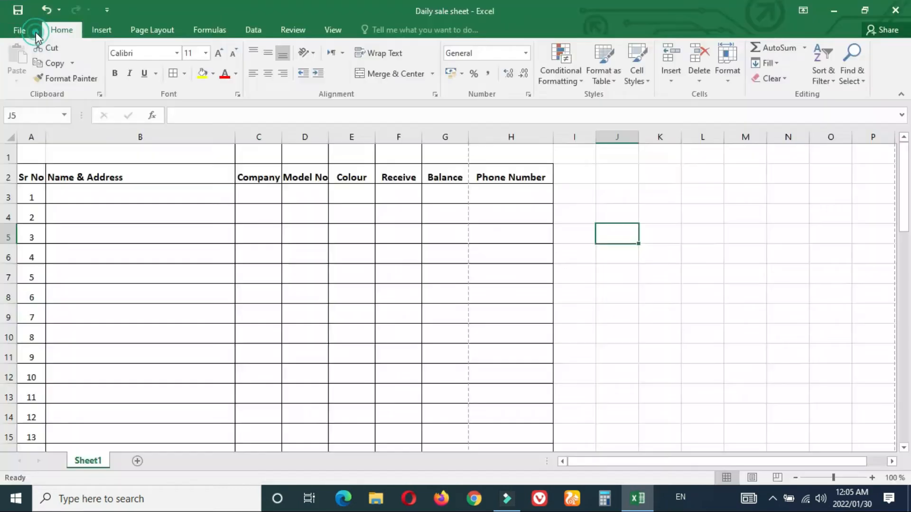
Step: Narrow the Name & Address column substantially in two drags
{"action": "left_click", "coordinate": [488, 129]}
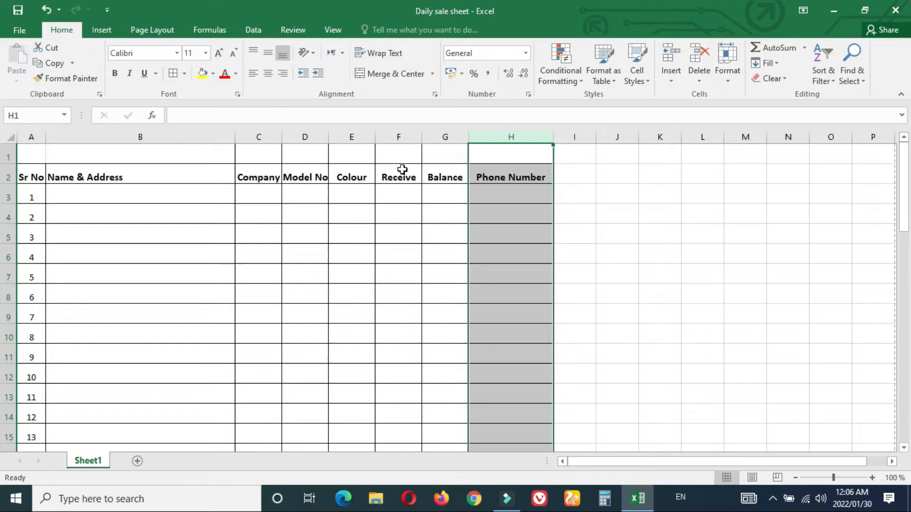
{"action": "mouse_move", "coordinate": [906, 189]}
{"action": "left_mouse_down"}
{"action": "mouse_move", "coordinate": [905, 408]}
{"action": "mouse_move", "coordinate": [904, 183]}
{"action": "left_mouse_up"}
{"action": "left_click", "coordinate": [761, 251]}
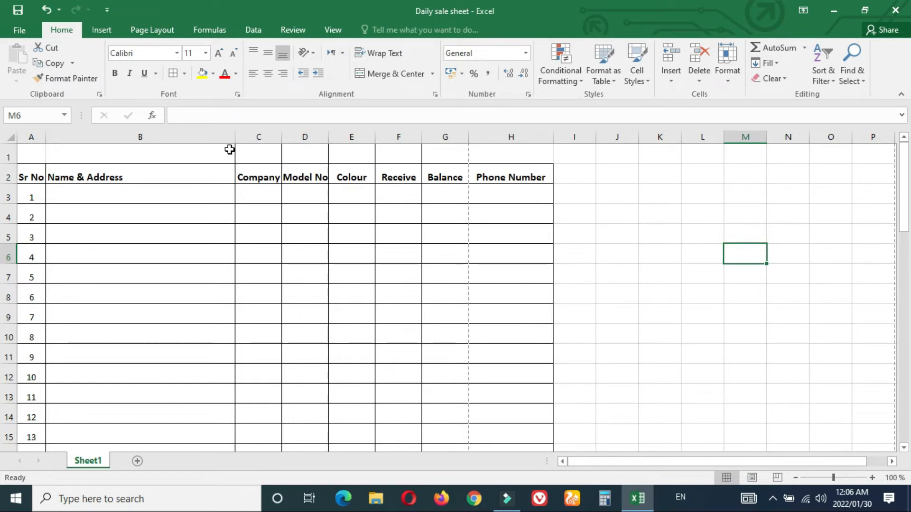
{"action": "left_click_drag", "start_coordinate": [235, 136], "coordinate": [185, 134]}
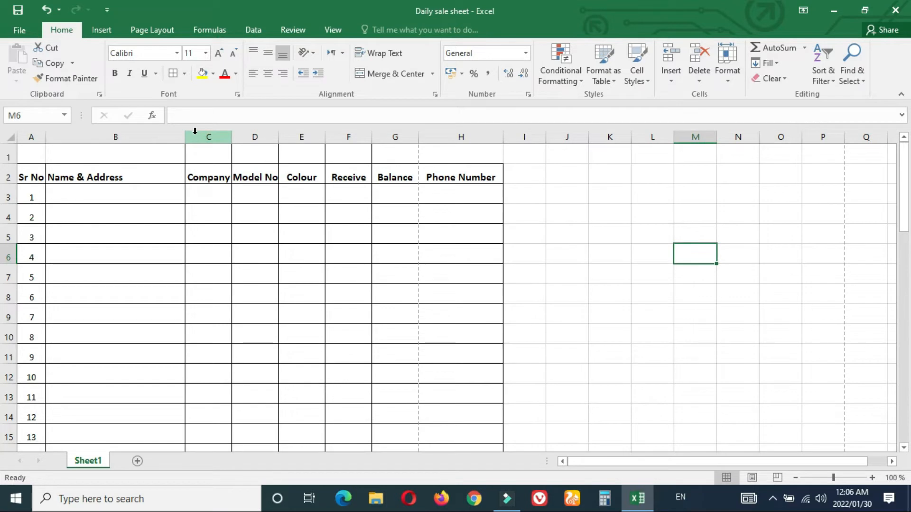
{"action": "left_click_drag", "start_coordinate": [186, 136], "coordinate": [149, 139]}
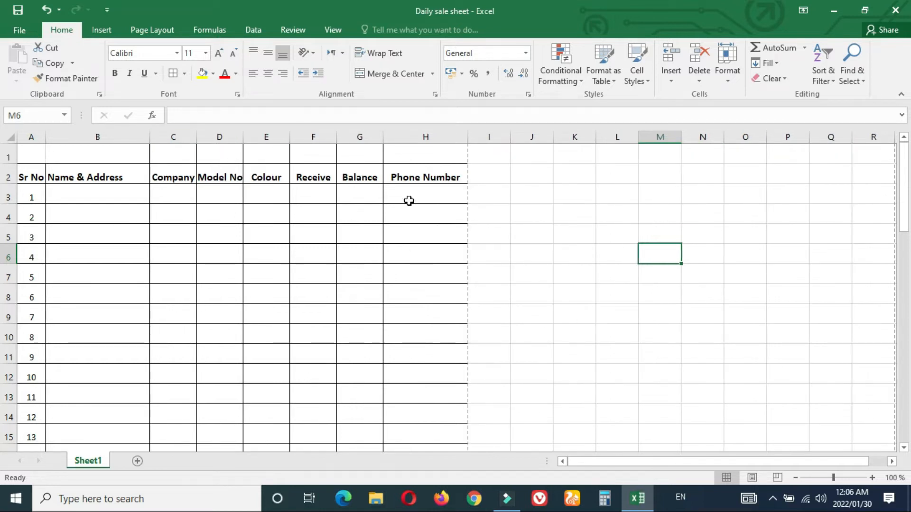
Step: Shrink column A to about 2.43 wide
{"action": "left_click", "coordinate": [561, 239]}
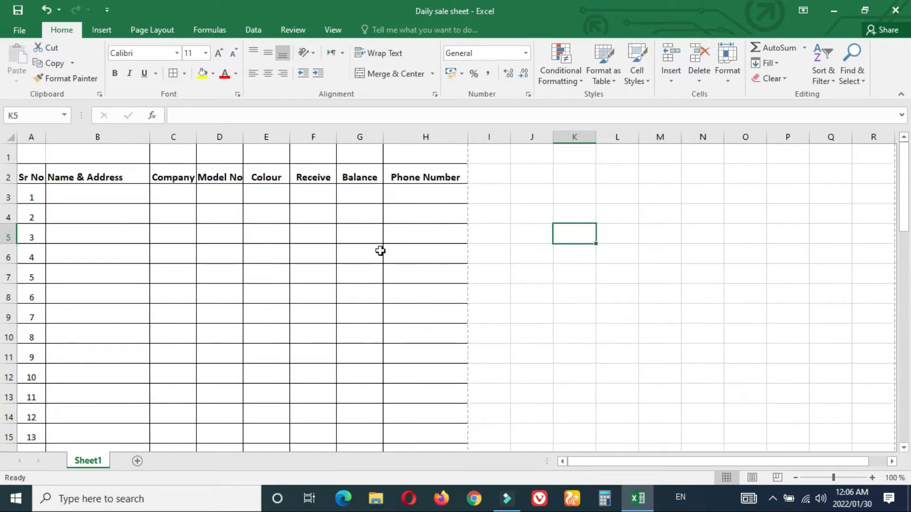
{"action": "left_click_drag", "start_coordinate": [903, 183], "coordinate": [895, 144]}
{"action": "left_click_drag", "start_coordinate": [45, 136], "coordinate": [31, 137]}
Step: Wrap the Sr No header in A2 onto two lines and make row 2 taller
{"action": "double_click", "coordinate": [23, 177]}
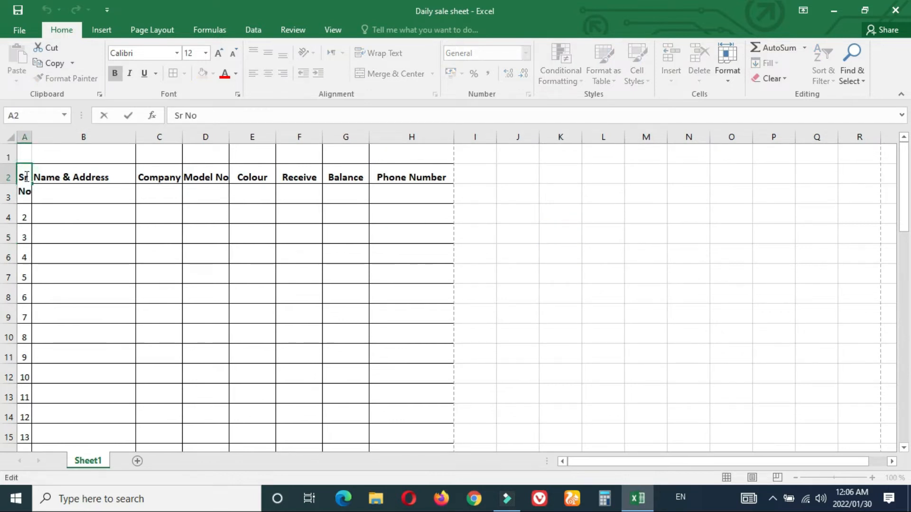
{"action": "left_click", "coordinate": [45, 209]}
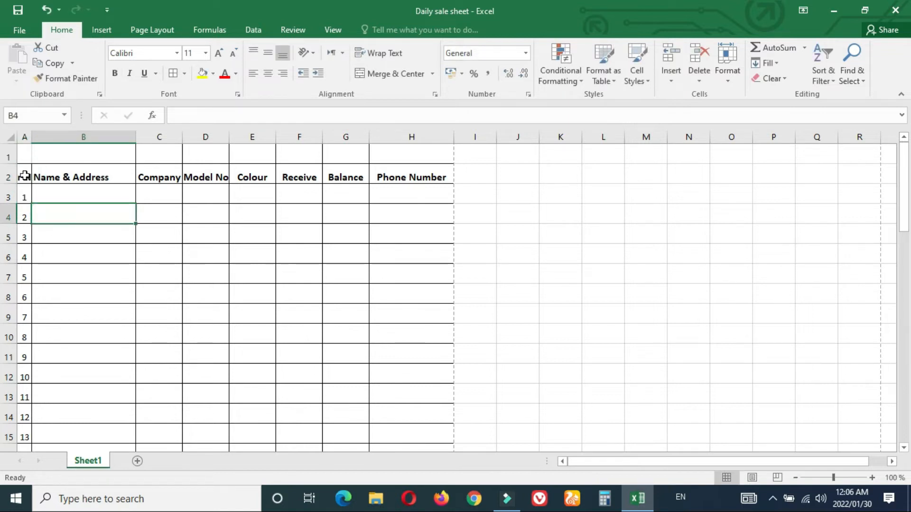
{"action": "left_click", "coordinate": [24, 178]}
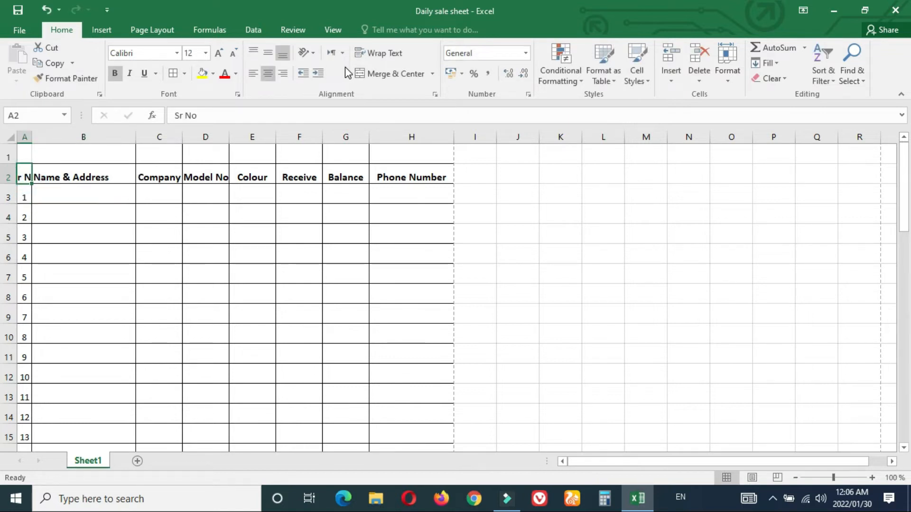
{"action": "left_click", "coordinate": [375, 56]}
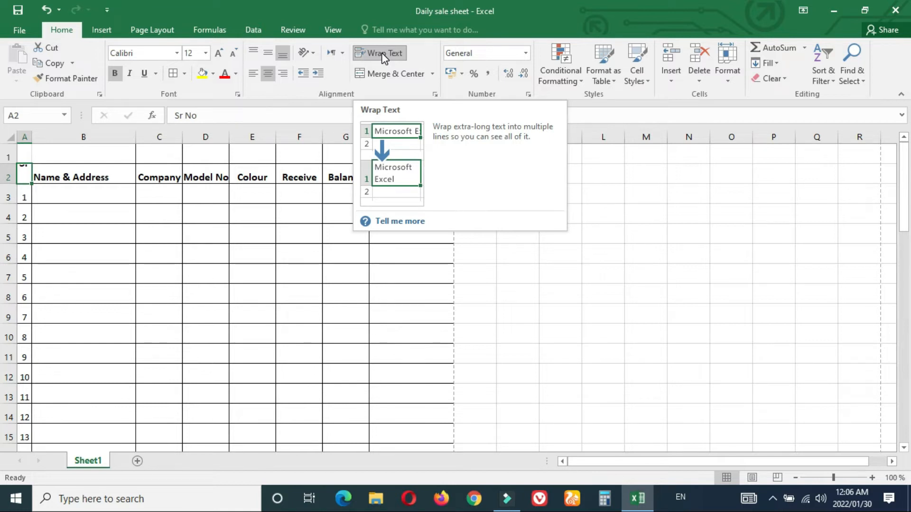
{"action": "left_click_drag", "start_coordinate": [7, 183], "coordinate": [10, 156]}
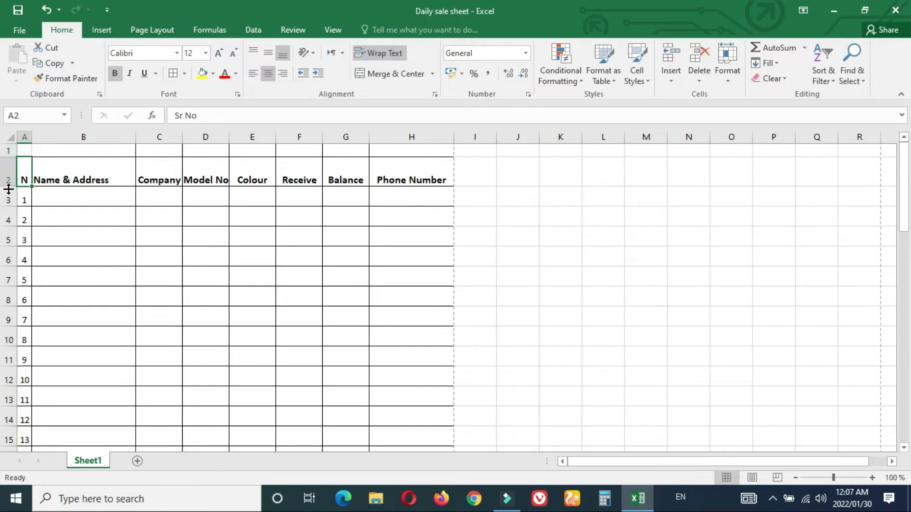
Step: Undo the row height, wrapping and column A narrowing so Sr No shows fully
{"action": "left_click", "coordinate": [47, 10]}
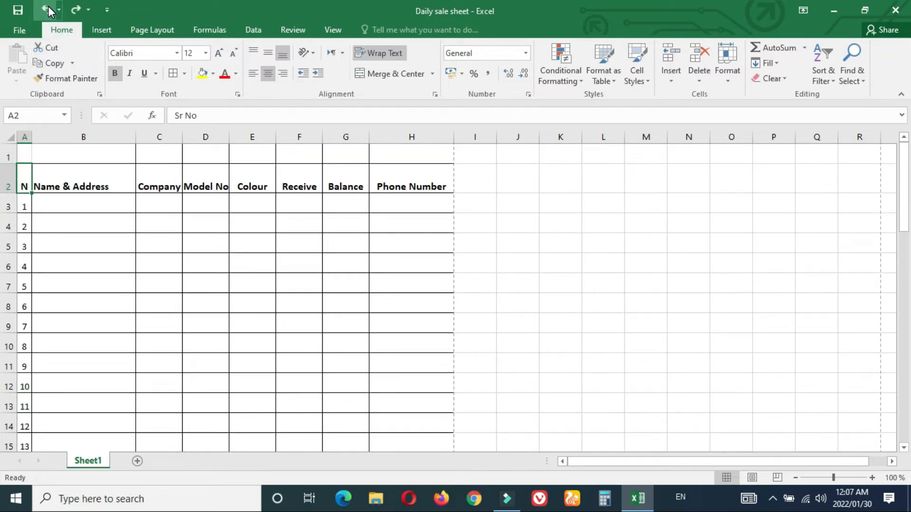
{"action": "left_click", "coordinate": [47, 10]}
{"action": "left_click", "coordinate": [48, 11]}
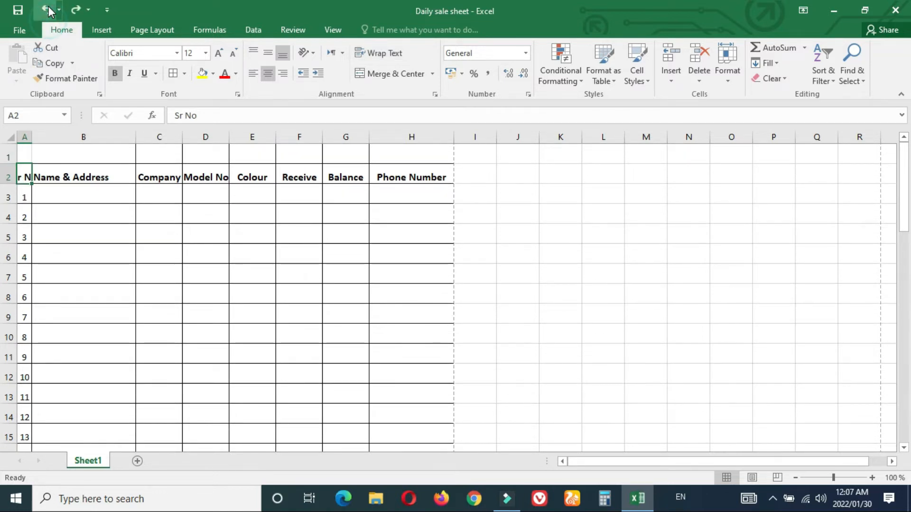
{"action": "left_click", "coordinate": [48, 10]}
{"action": "left_click", "coordinate": [48, 10]}
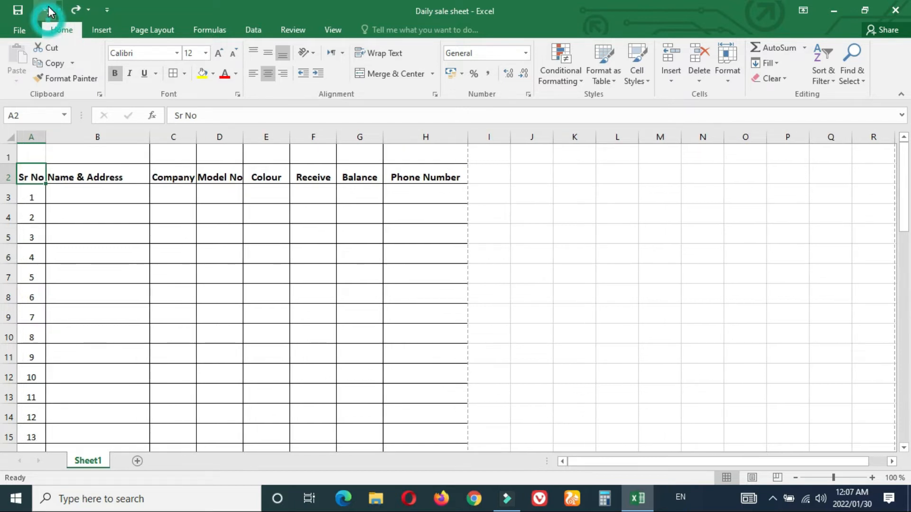
Step: Rename the A2 serial header from Sr No to S.No
{"action": "double_click", "coordinate": [42, 178]}
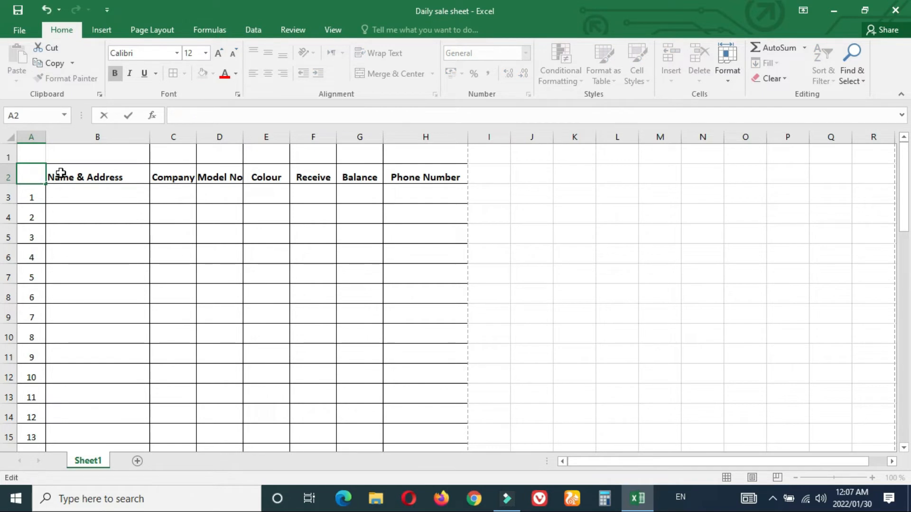
{"action": "type", "text": "No"}
{"action": "key", "text": "Return"}
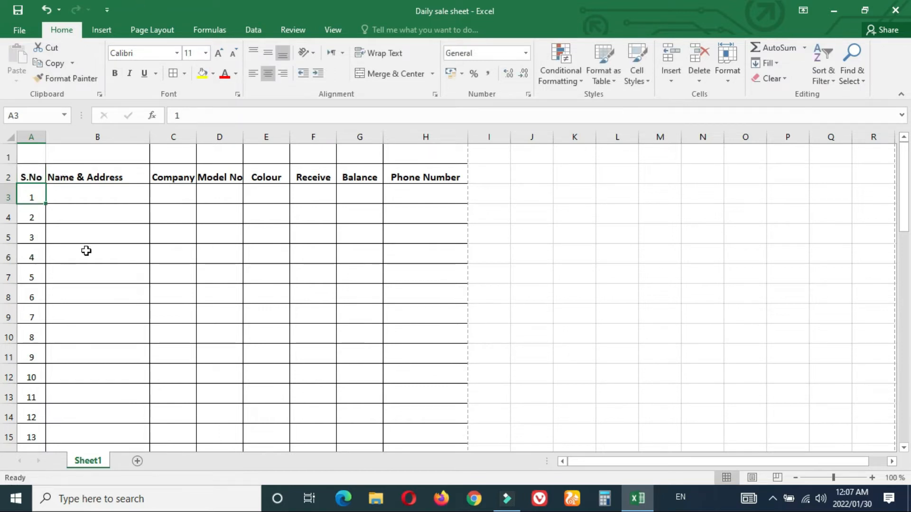
Step: Try narrowing column A with S.No wrapped onto two lines in a taller row 2
{"action": "left_click_drag", "start_coordinate": [46, 137], "coordinate": [39, 141]}
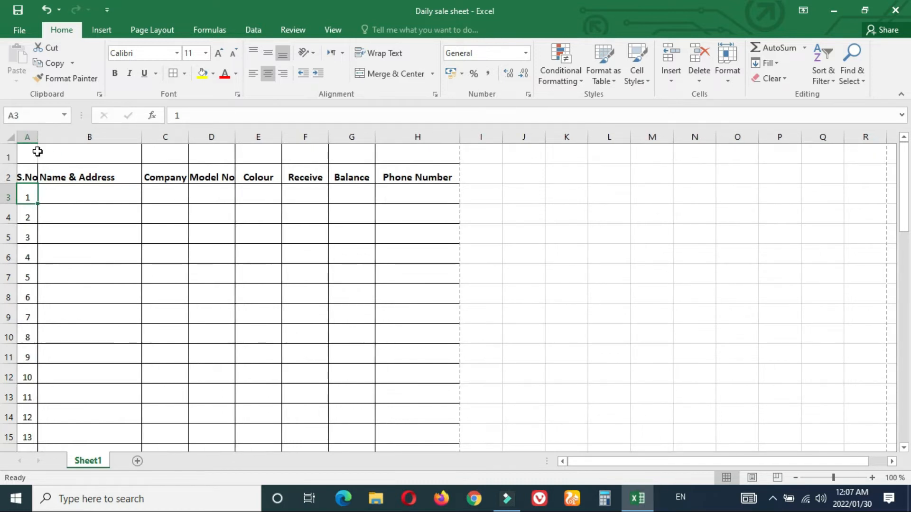
{"action": "left_click", "coordinate": [81, 217]}
{"action": "left_click", "coordinate": [27, 177]}
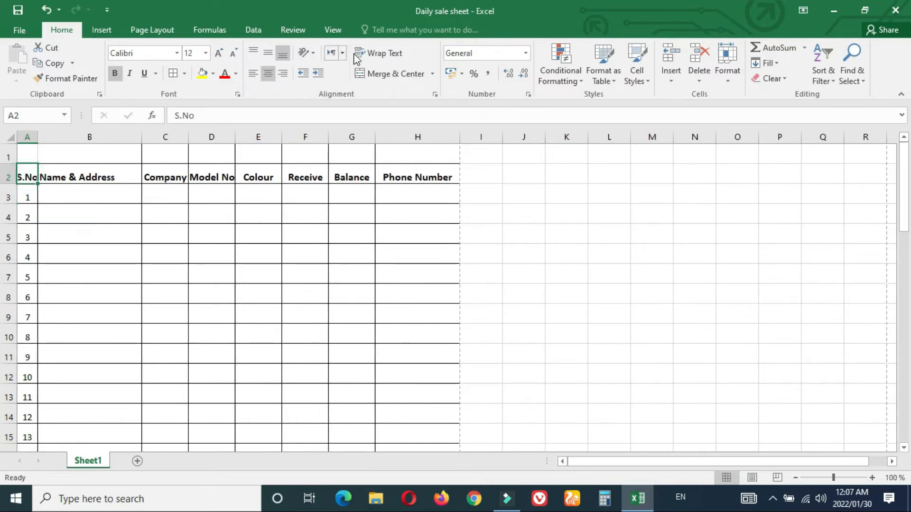
{"action": "left_click", "coordinate": [375, 53]}
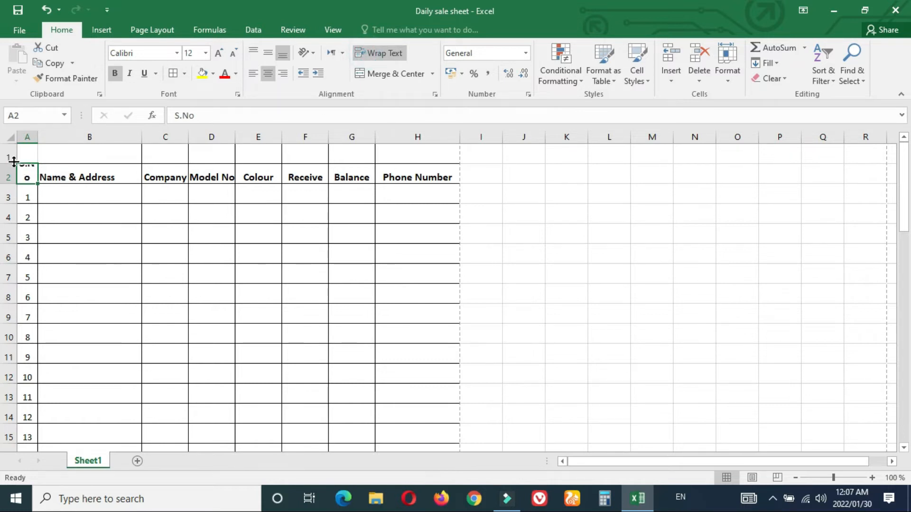
{"action": "left_click_drag", "start_coordinate": [7, 183], "coordinate": [8, 193]}
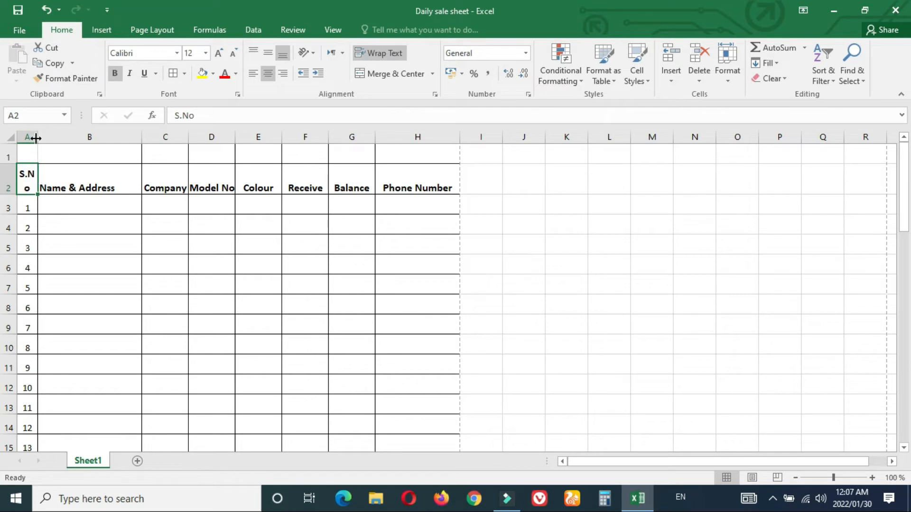
{"action": "left_click_drag", "start_coordinate": [38, 136], "coordinate": [42, 135]}
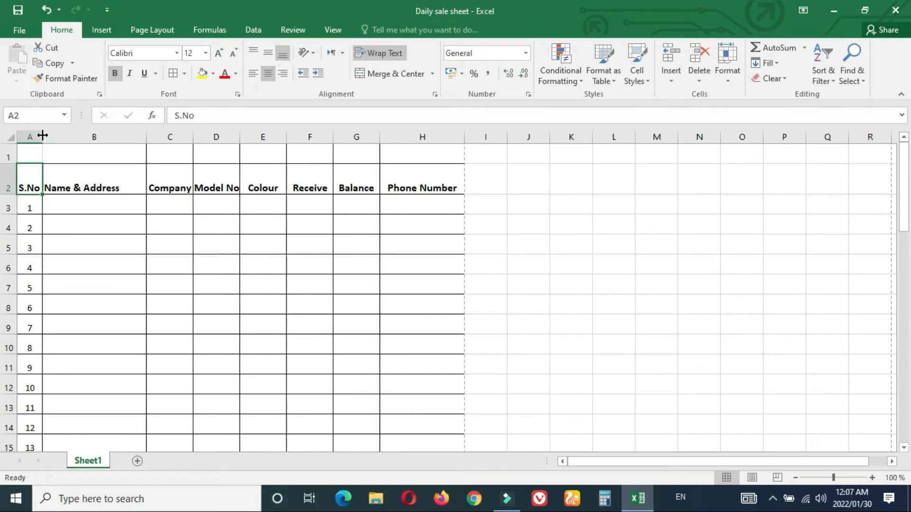
{"action": "left_click", "coordinate": [77, 227]}
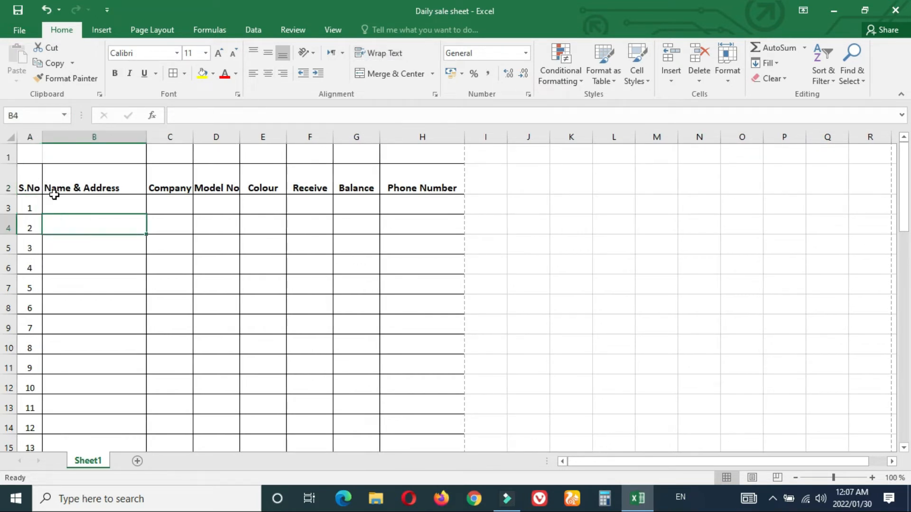
Step: Unwrap S.No, AutoFit column A to it, and return row 2 to normal height
{"action": "left_click", "coordinate": [26, 185]}
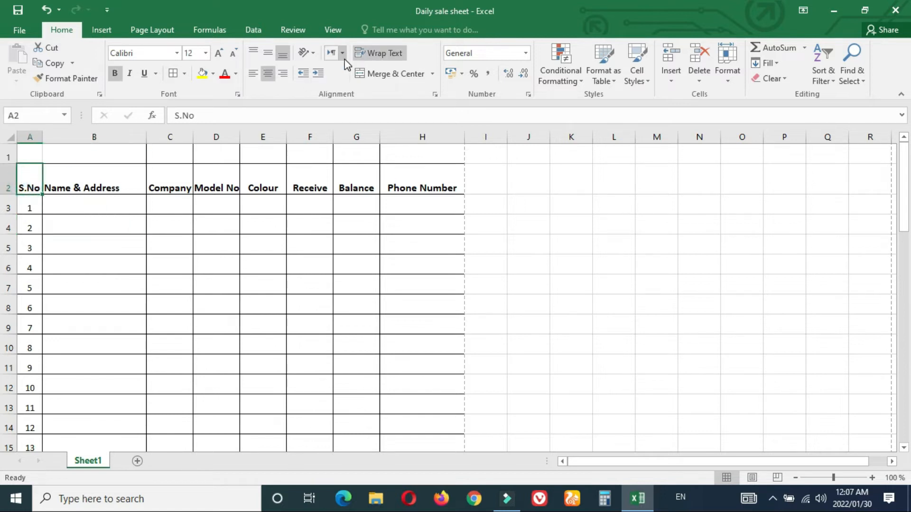
{"action": "left_click", "coordinate": [377, 54]}
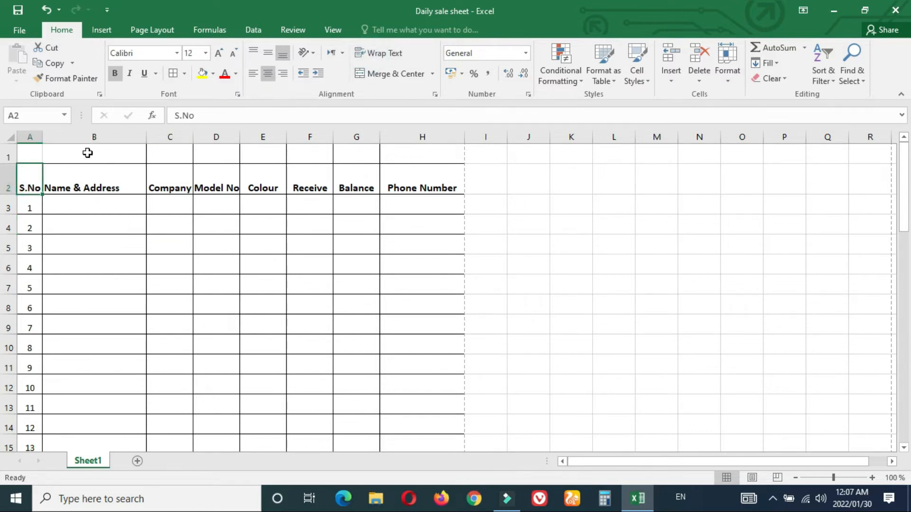
{"action": "left_click_drag", "start_coordinate": [43, 137], "coordinate": [37, 139]}
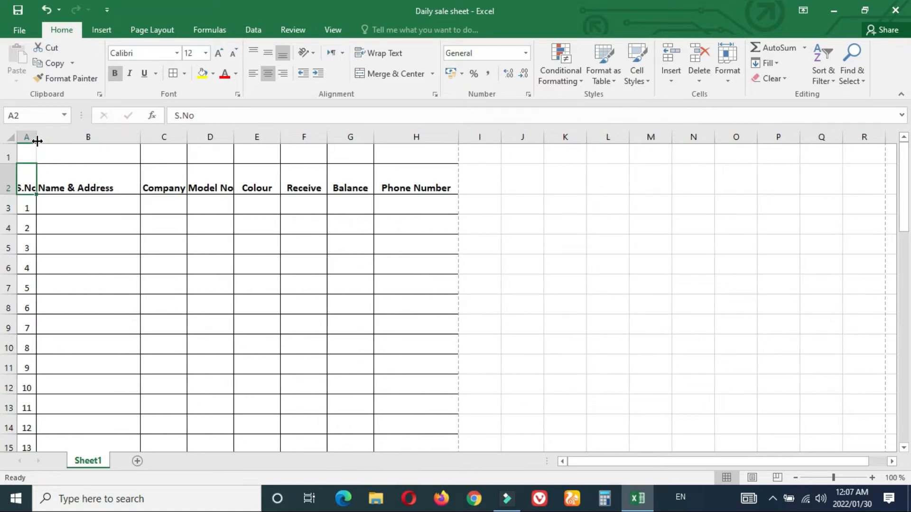
{"action": "double_click", "coordinate": [36, 132]}
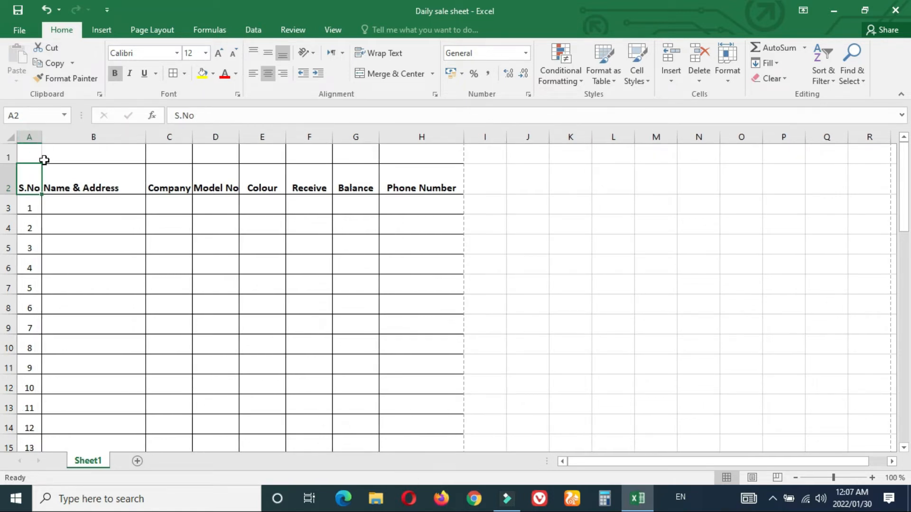
{"action": "left_click_drag", "start_coordinate": [11, 194], "coordinate": [11, 178]}
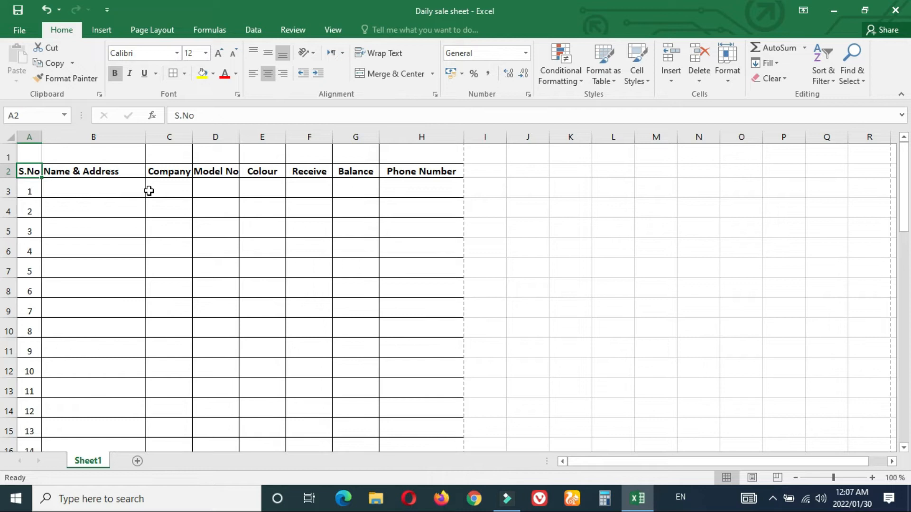
{"action": "left_click", "coordinate": [68, 202]}
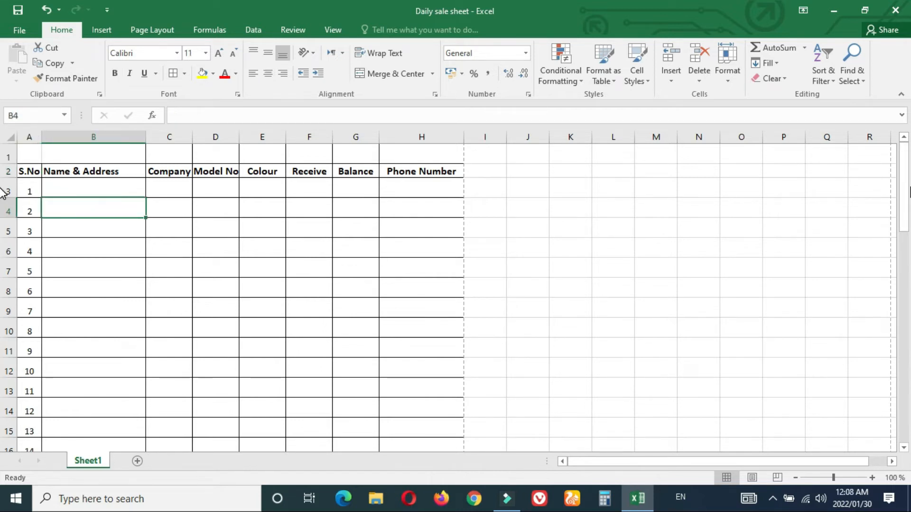
{"action": "left_click_drag", "start_coordinate": [901, 300], "coordinate": [907, 379]}
{"action": "left_click", "coordinate": [903, 420]}
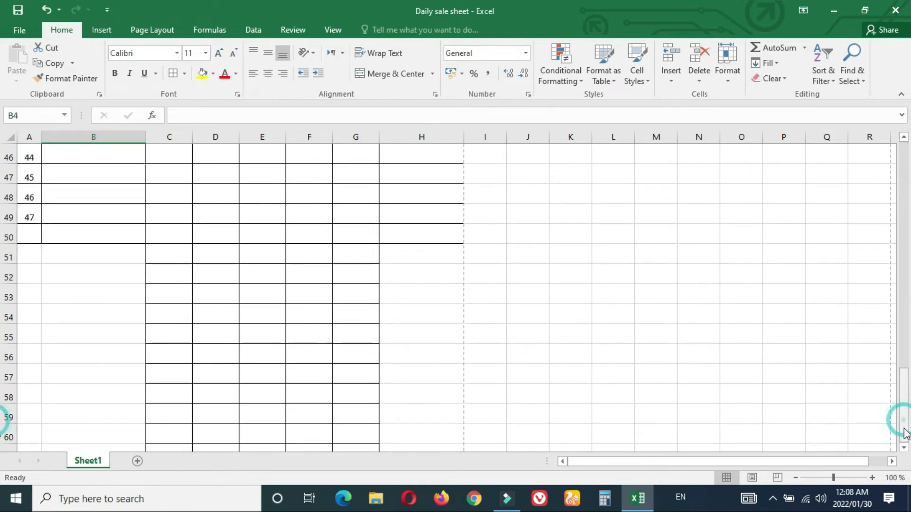
{"action": "left_click", "coordinate": [904, 299]}
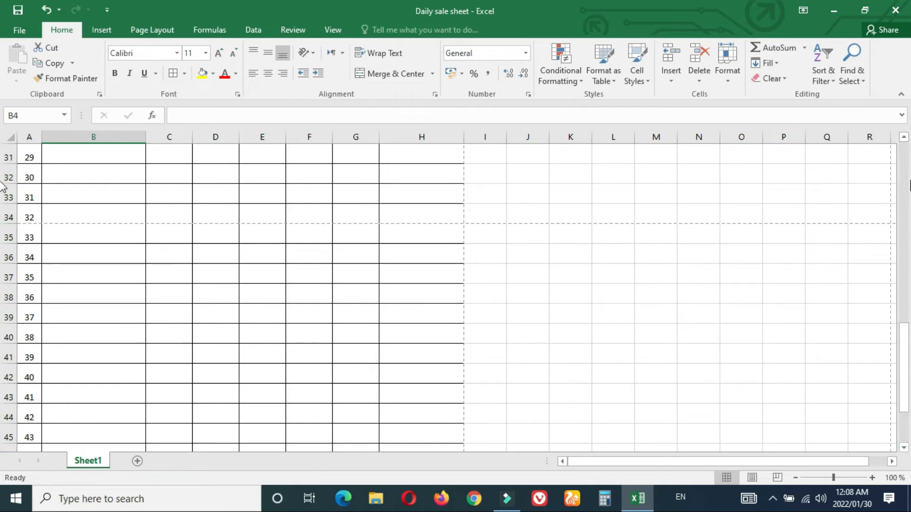
{"action": "left_click", "coordinate": [905, 167]}
{"action": "left_click", "coordinate": [904, 167]}
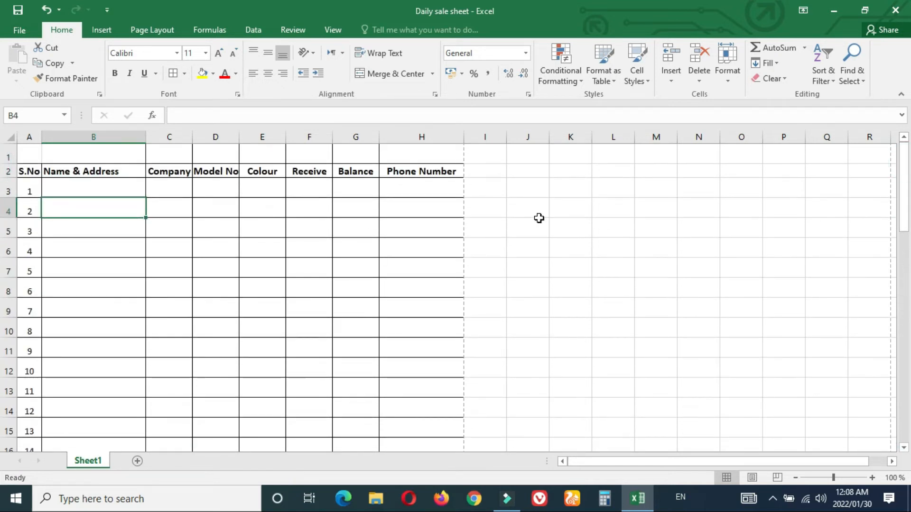
{"action": "left_click", "coordinate": [540, 219]}
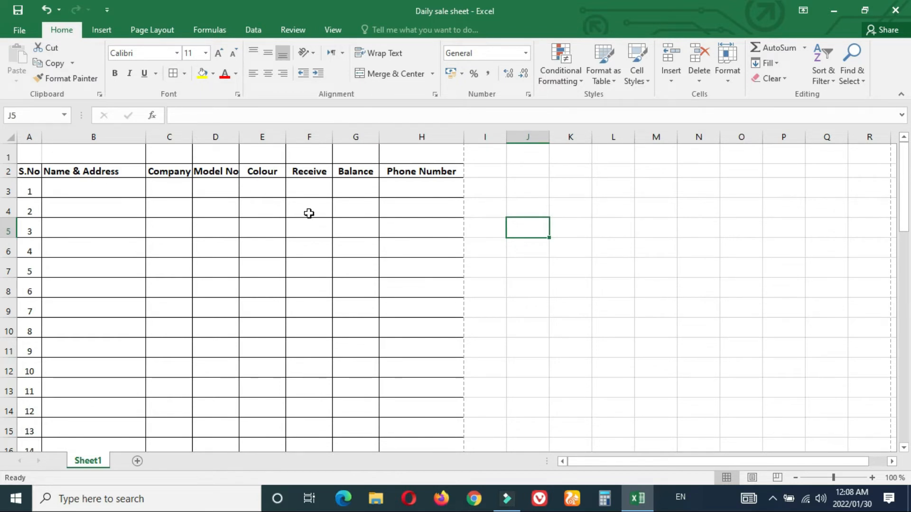
{"action": "key", "text": "ctrl+p"}
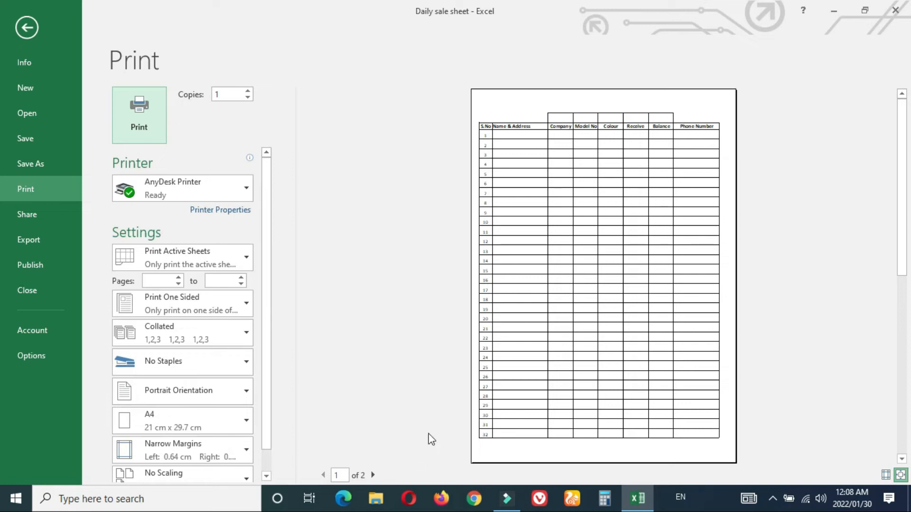
Step: Leave the print preview and set row 1 cells A1:H1 to No Border
{"action": "left_click_drag", "start_coordinate": [905, 149], "coordinate": [902, 347]}
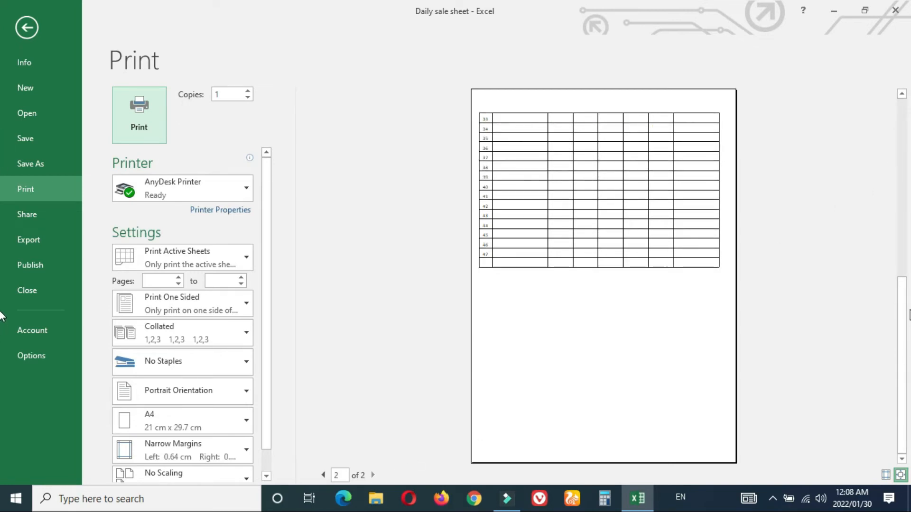
{"action": "left_click", "coordinate": [903, 186]}
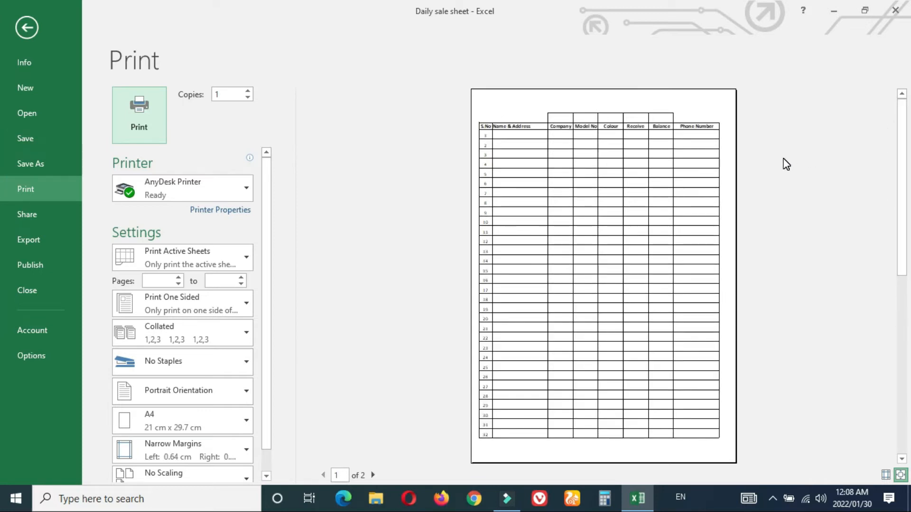
{"action": "key", "text": "Escape"}
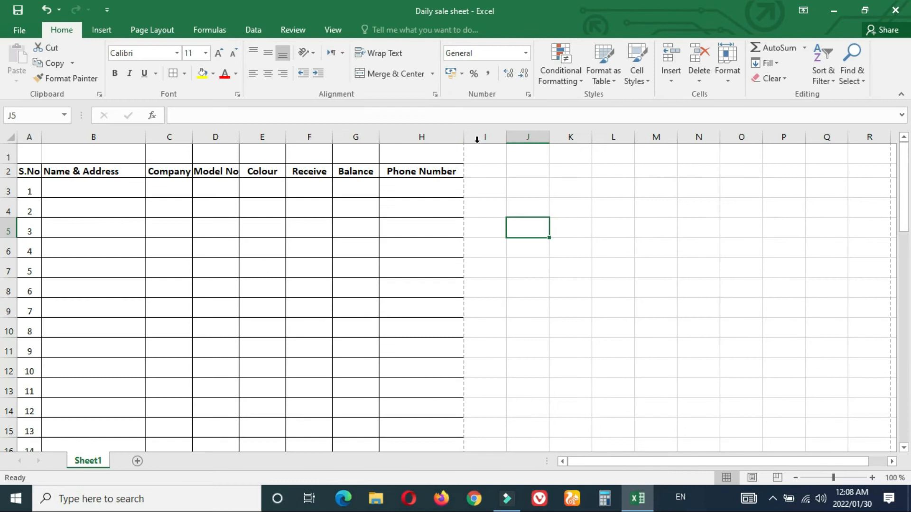
{"action": "left_click_drag", "start_coordinate": [28, 155], "coordinate": [408, 156]}
{"action": "left_click", "coordinate": [184, 74]}
{"action": "left_click", "coordinate": [203, 183]}
{"action": "left_click", "coordinate": [549, 220]}
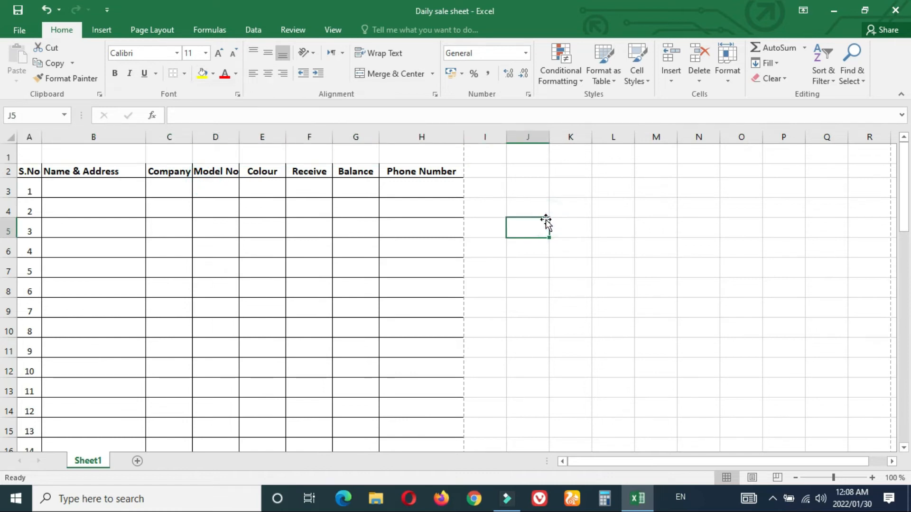
Step: Apply All Borders to the header cells A2:H2
{"action": "left_click_drag", "start_coordinate": [28, 170], "coordinate": [427, 169]}
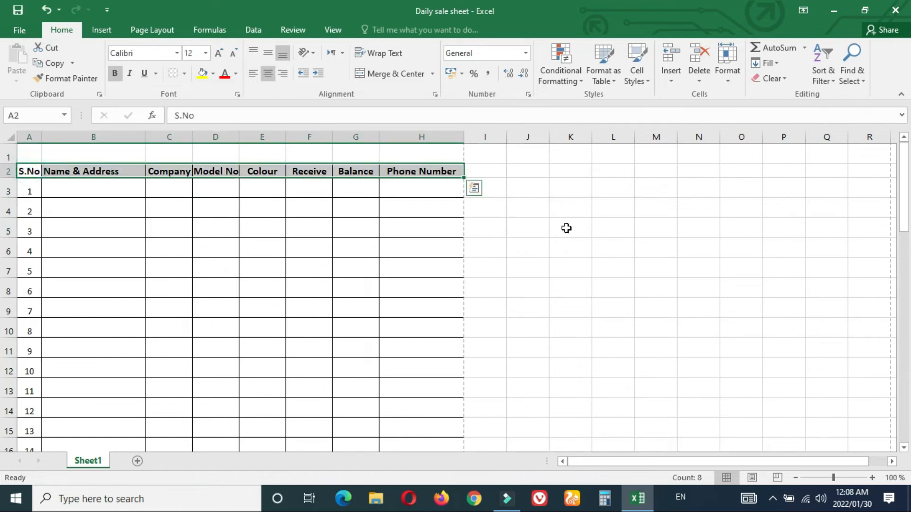
{"action": "left_click", "coordinate": [566, 228]}
{"action": "key", "text": "ctrl+p"}
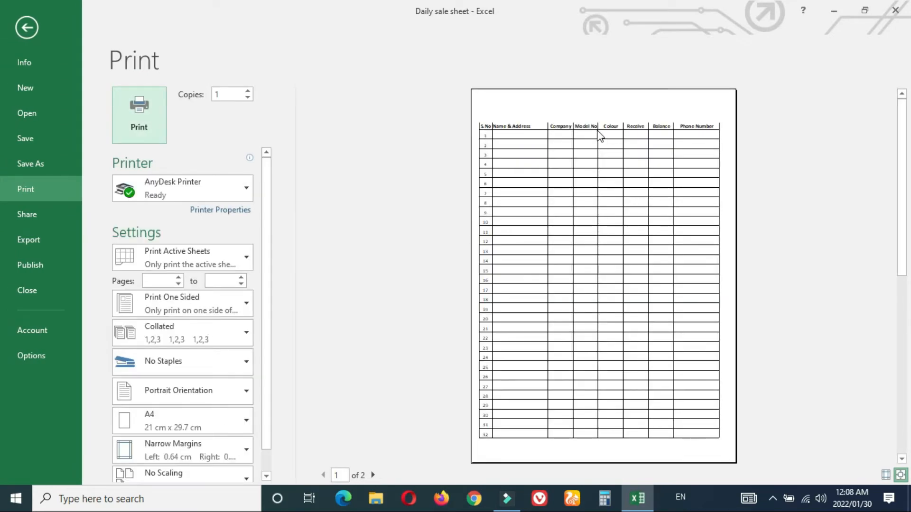
{"action": "key", "text": "Escape"}
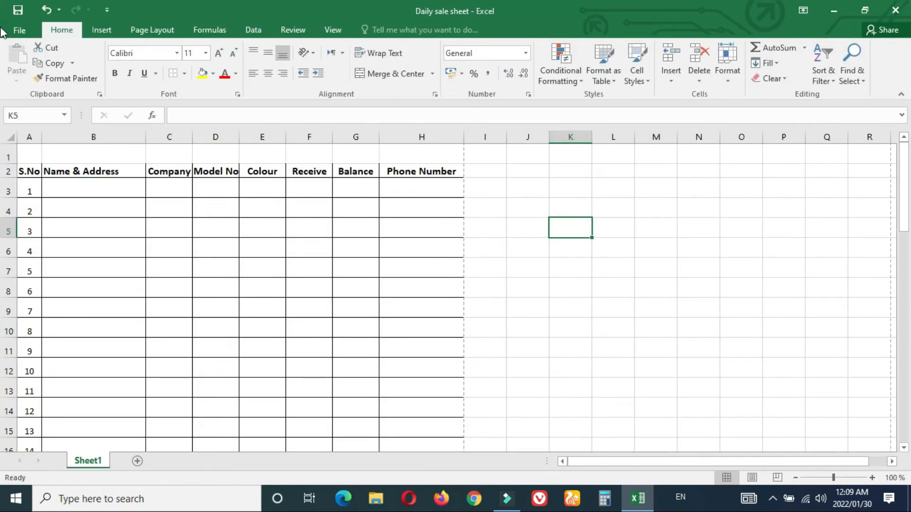
{"action": "left_click_drag", "start_coordinate": [27, 173], "coordinate": [460, 171]}
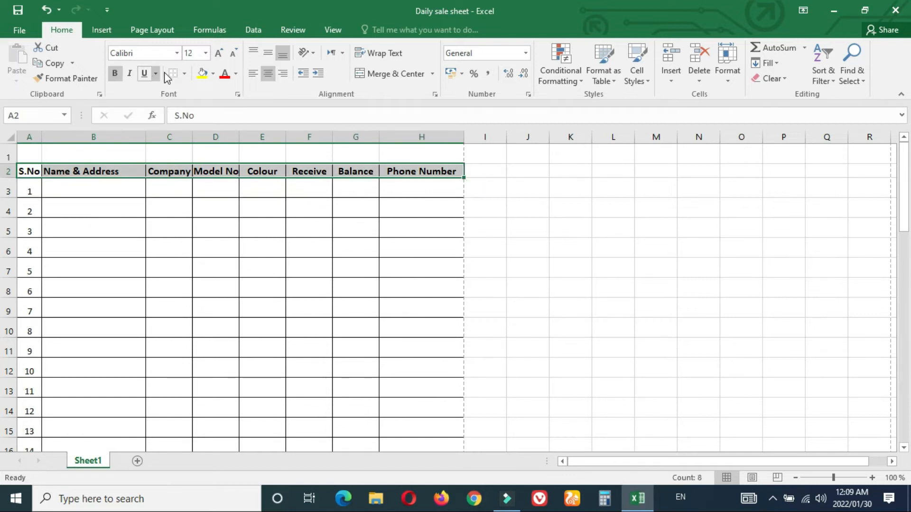
{"action": "left_click", "coordinate": [184, 73]}
{"action": "left_click", "coordinate": [209, 188]}
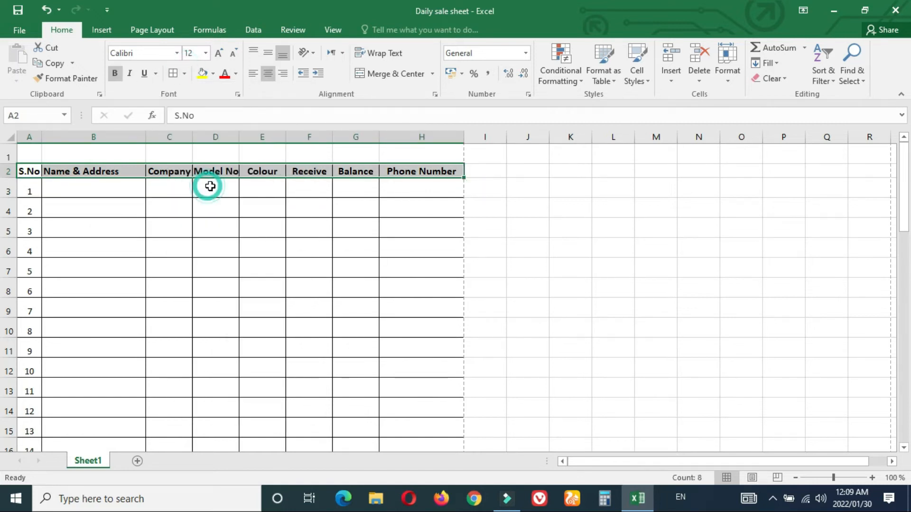
{"action": "left_click", "coordinate": [626, 233]}
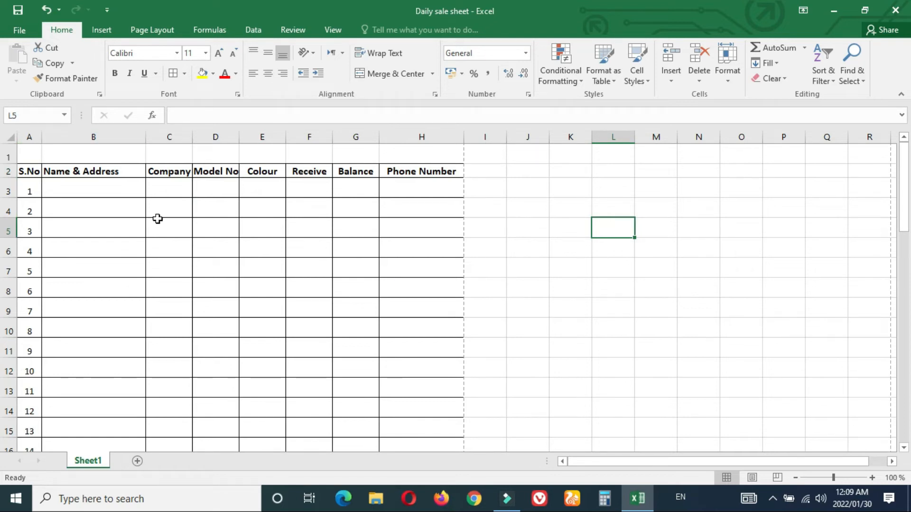
Step: Check both pages of the print preview with the bordered header
{"action": "key", "text": "ctrl+p"}
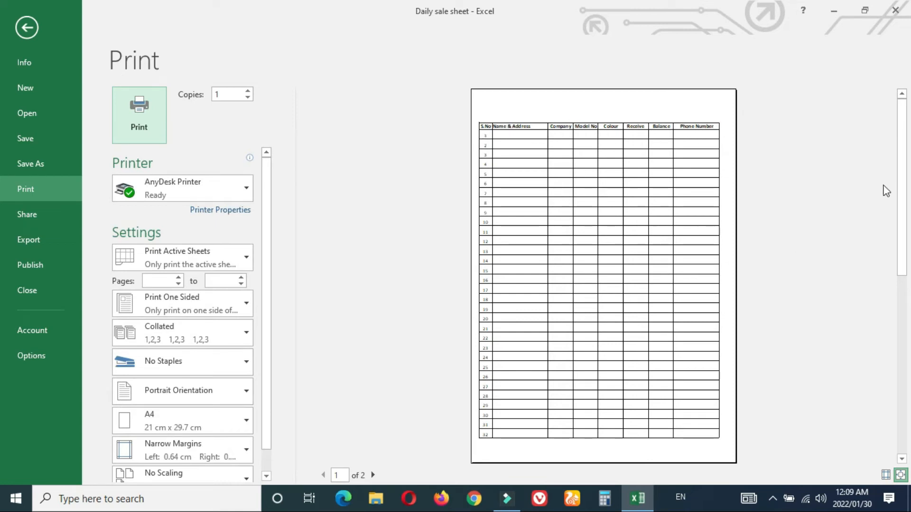
{"action": "left_click", "coordinate": [901, 313]}
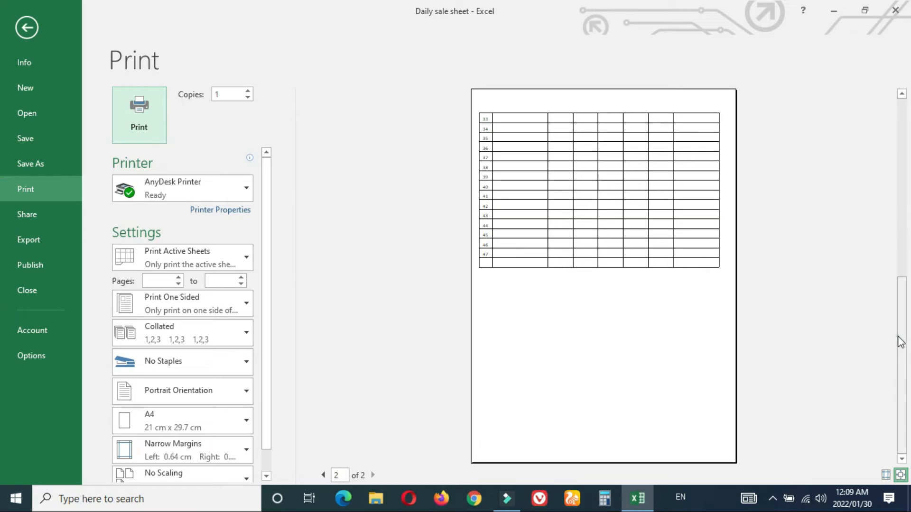
{"action": "left_click", "coordinate": [903, 155]}
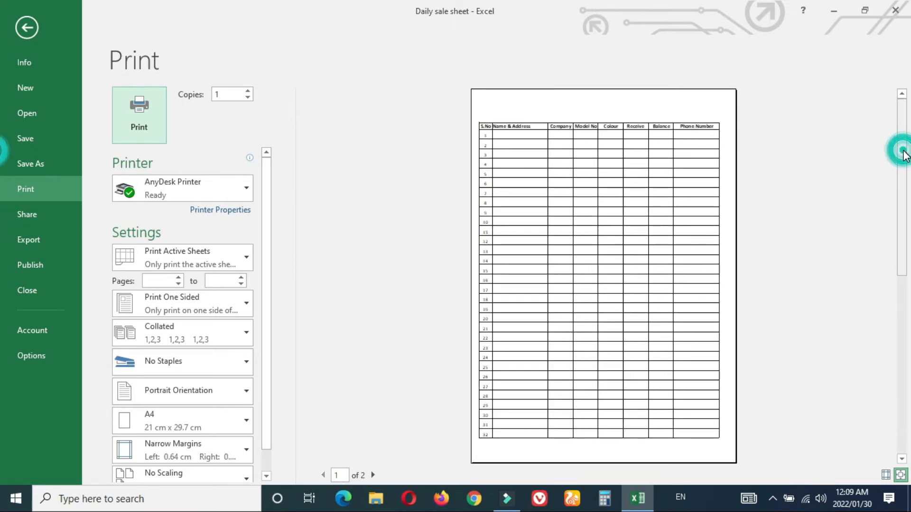
{"action": "key", "text": "Escape"}
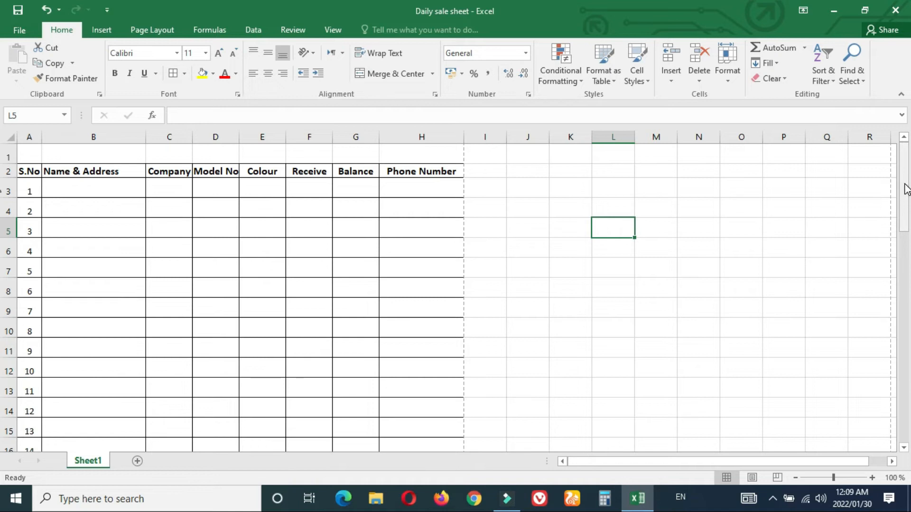
Step: Scroll back to the top and select the header row A2:H2
{"action": "left_click_drag", "start_coordinate": [906, 189], "coordinate": [908, 395]}
{"action": "left_click", "coordinate": [906, 427]}
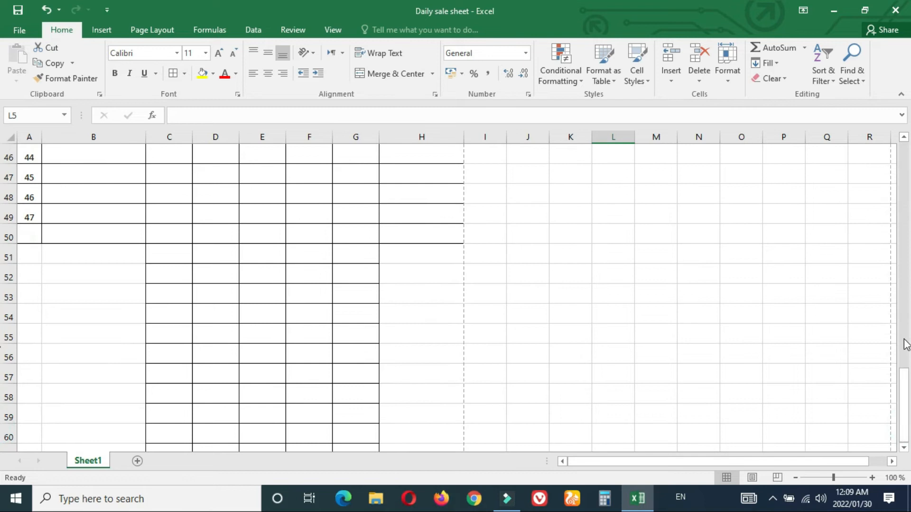
{"action": "left_click", "coordinate": [908, 254]}
{"action": "left_click", "coordinate": [907, 211]}
{"action": "left_click", "coordinate": [907, 190]}
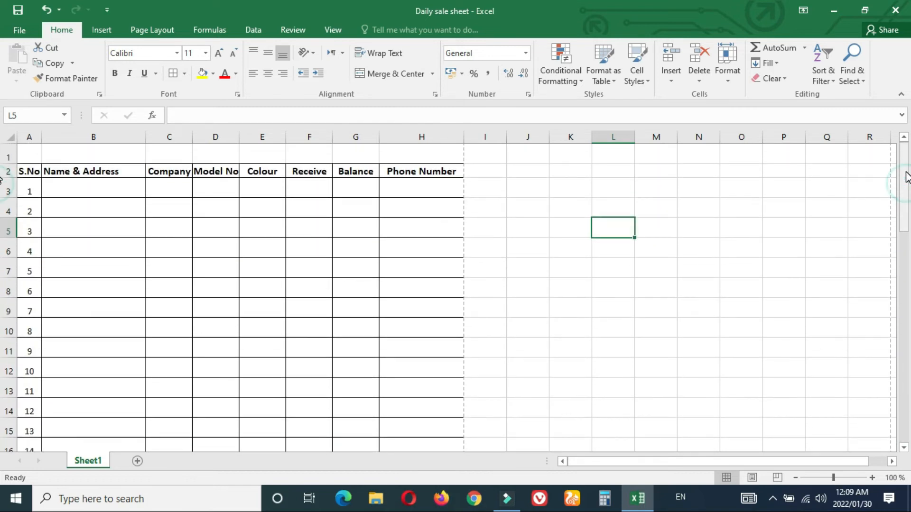
{"action": "left_click_drag", "start_coordinate": [23, 171], "coordinate": [440, 172]}
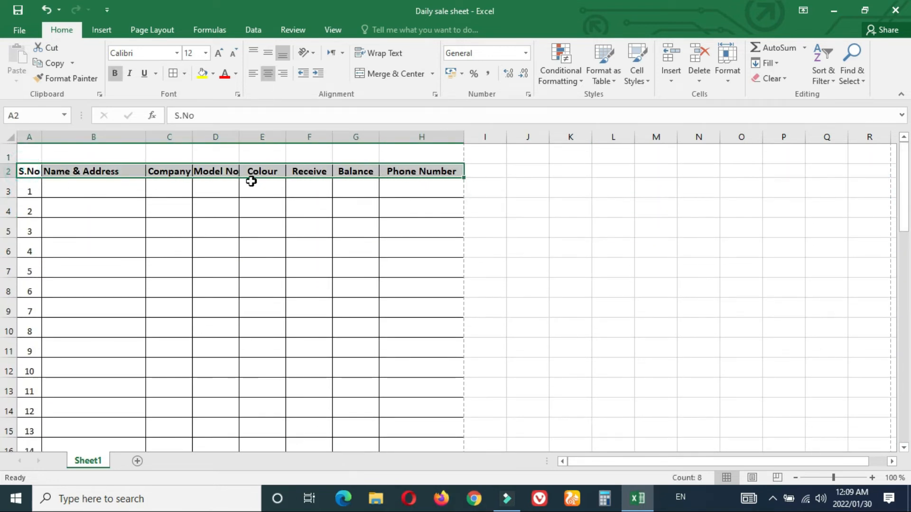
Step: Copy row 2 and paste the header into A35
{"action": "left_click", "coordinate": [10, 170]}
{"action": "right_click", "coordinate": [10, 170]}
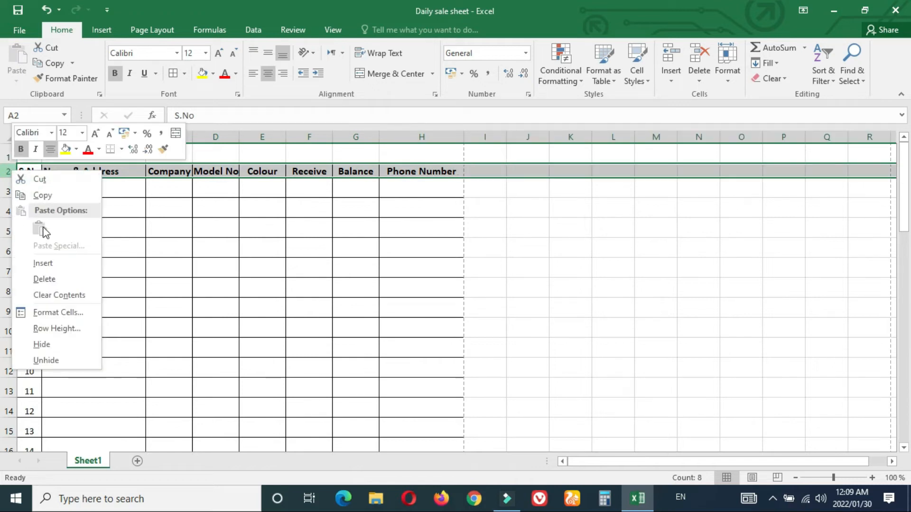
{"action": "left_click", "coordinate": [53, 195]}
{"action": "left_click_drag", "start_coordinate": [904, 208], "coordinate": [905, 375]}
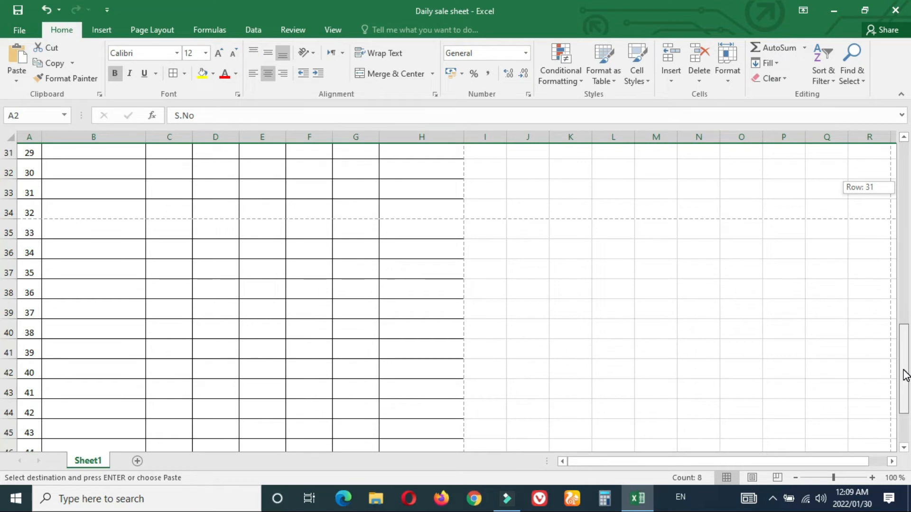
{"action": "left_click_drag", "start_coordinate": [906, 375], "coordinate": [905, 376]}
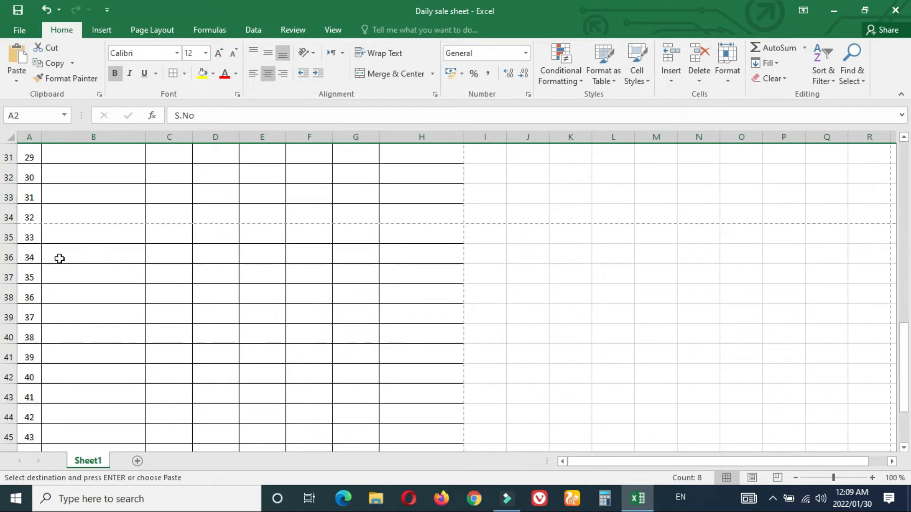
{"action": "left_click", "coordinate": [29, 235]}
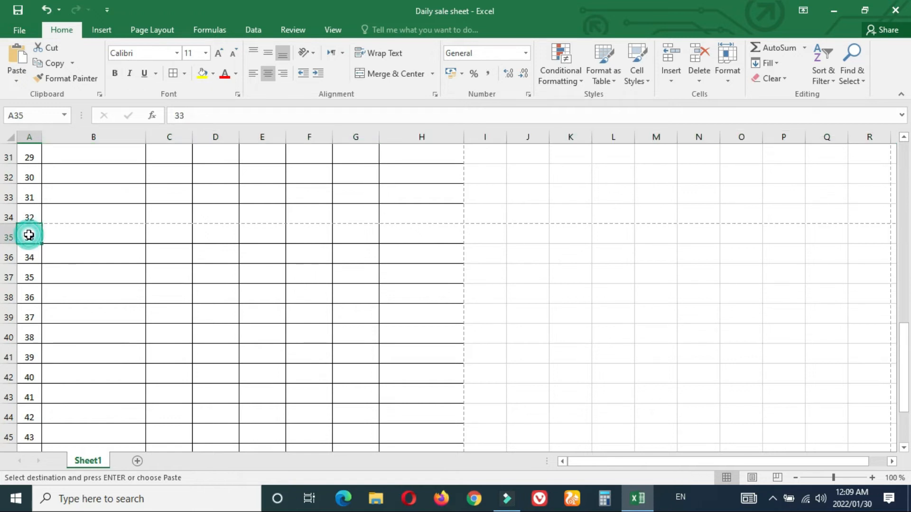
{"action": "right_click", "coordinate": [29, 236]}
{"action": "left_click", "coordinate": [60, 260]}
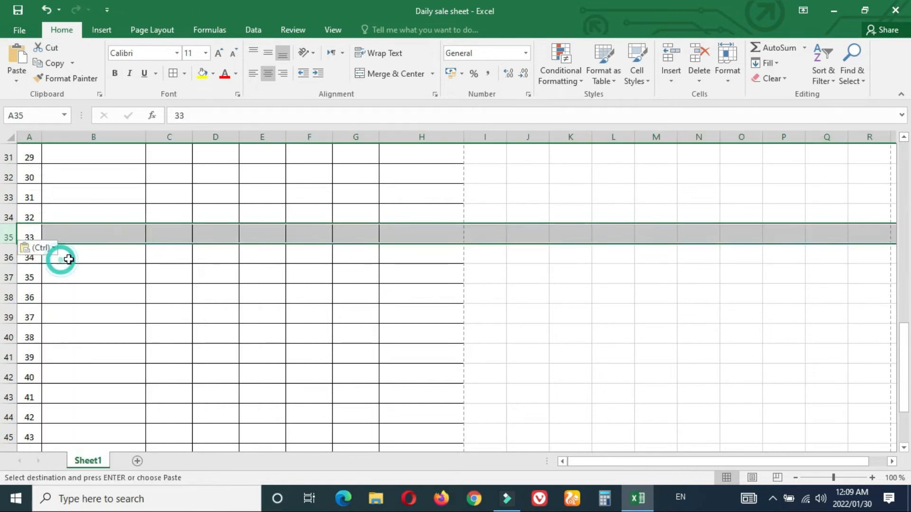
Step: Undo the header paste into row 35
{"action": "left_click", "coordinate": [387, 287]}
{"action": "left_click", "coordinate": [201, 280]}
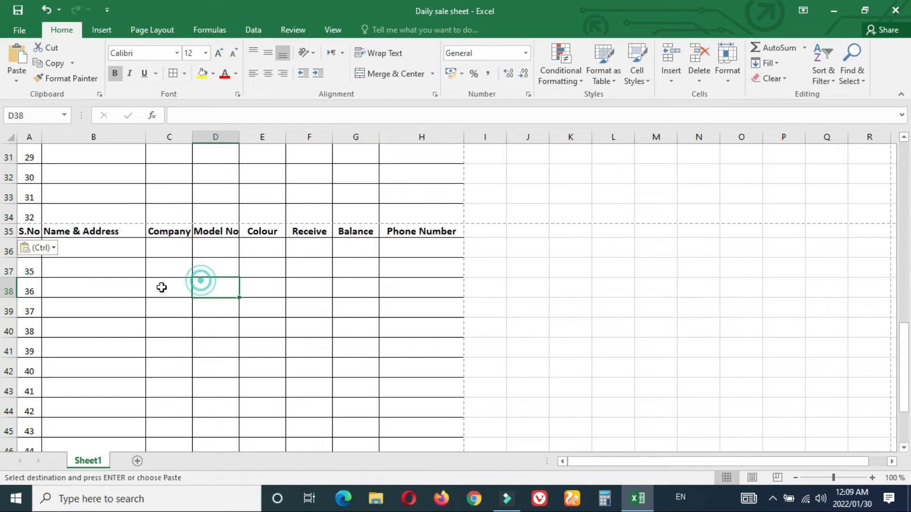
{"action": "left_click", "coordinate": [559, 296]}
{"action": "left_click", "coordinate": [611, 255]}
{"action": "left_click", "coordinate": [566, 352]}
{"action": "left_click", "coordinate": [517, 292]}
{"action": "right_click", "coordinate": [468, 270]}
{"action": "left_click", "coordinate": [401, 303]}
{"action": "left_click", "coordinate": [536, 355]}
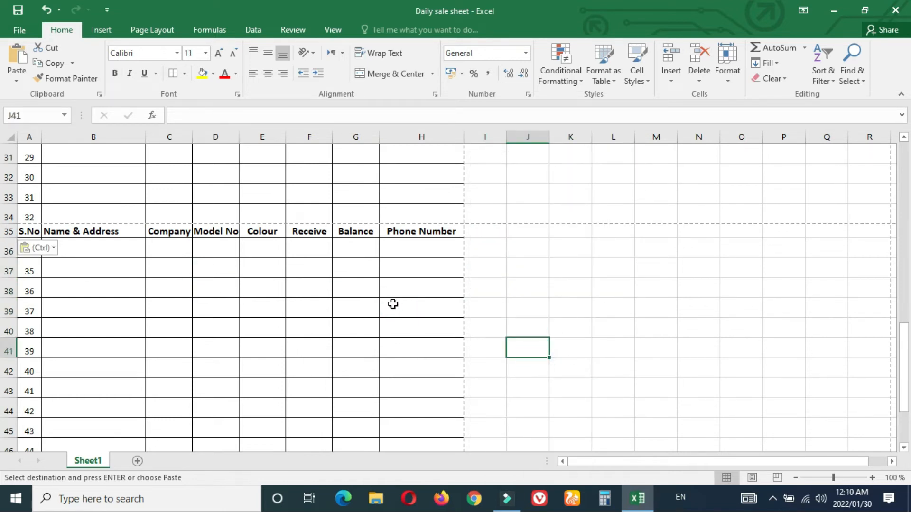
{"action": "key", "text": "ctrl+z"}
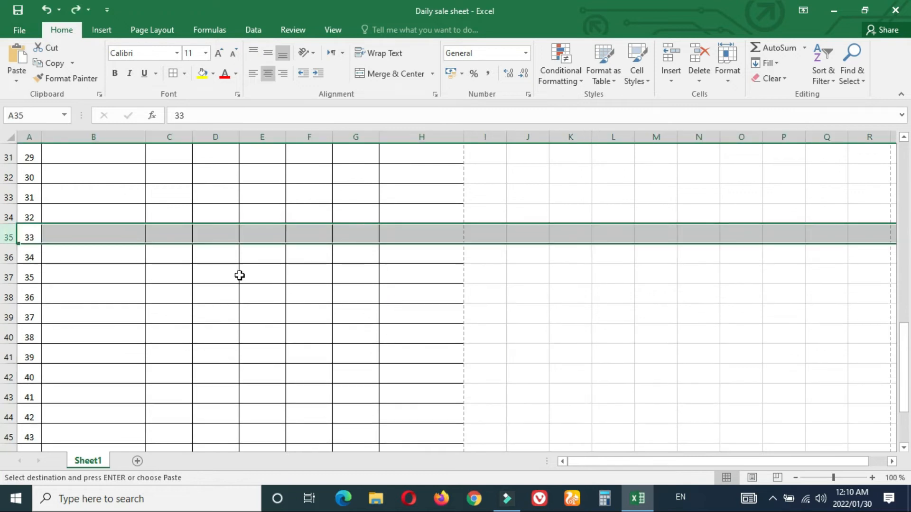
Step: Clear the contents of A35:H35, removing serial number 33
{"action": "left_click", "coordinate": [232, 294]}
{"action": "left_click_drag", "start_coordinate": [427, 234], "coordinate": [20, 234]}
{"action": "right_click", "coordinate": [19, 234]}
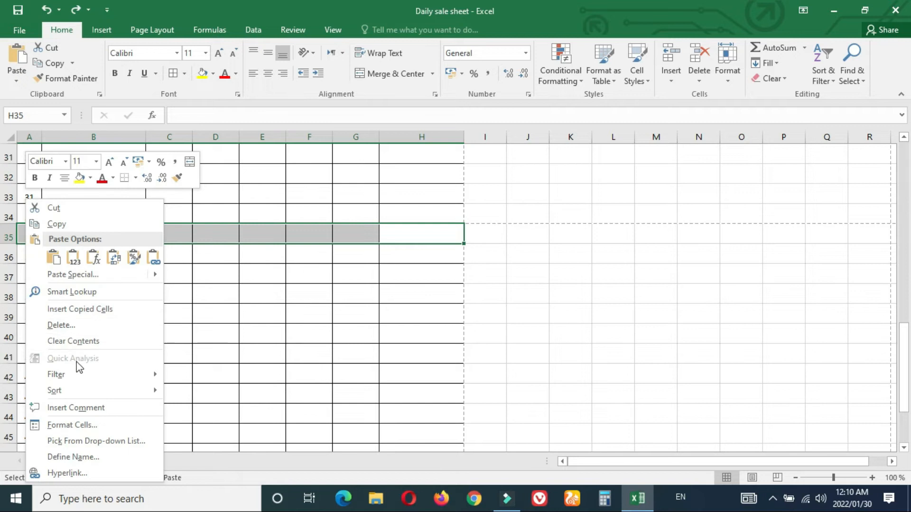
{"action": "left_click", "coordinate": [95, 346]}
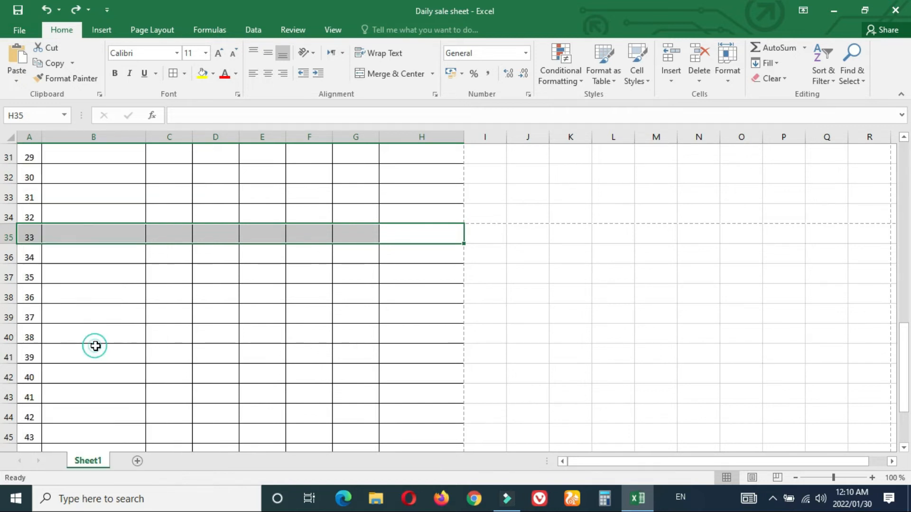
{"action": "left_click", "coordinate": [225, 296]}
Step: Reselect the header row A2:H2 and bring up its context menu
{"action": "left_click_drag", "start_coordinate": [906, 360], "coordinate": [904, 156]}
{"action": "left_click_drag", "start_coordinate": [437, 171], "coordinate": [21, 174]}
{"action": "right_click", "coordinate": [24, 174]}
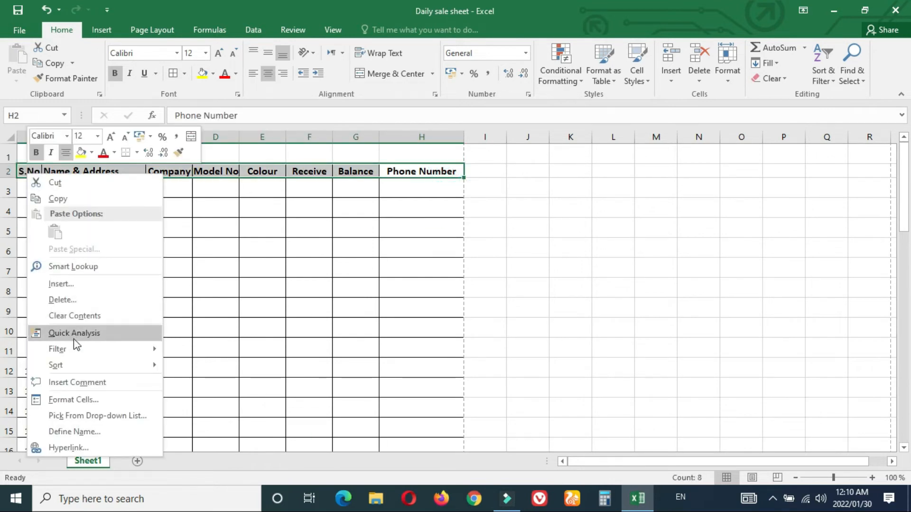
Step: Copy header row A2:H2 and paste it into row 35
{"action": "left_click", "coordinate": [57, 199]}
{"action": "left_click_drag", "start_coordinate": [904, 176], "coordinate": [890, 347]}
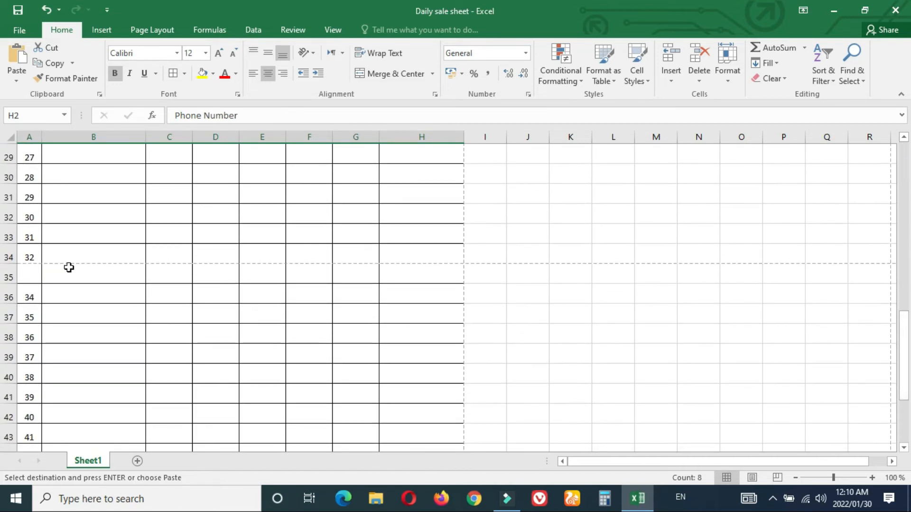
{"action": "left_click", "coordinate": [24, 278]}
{"action": "right_click", "coordinate": [24, 278]}
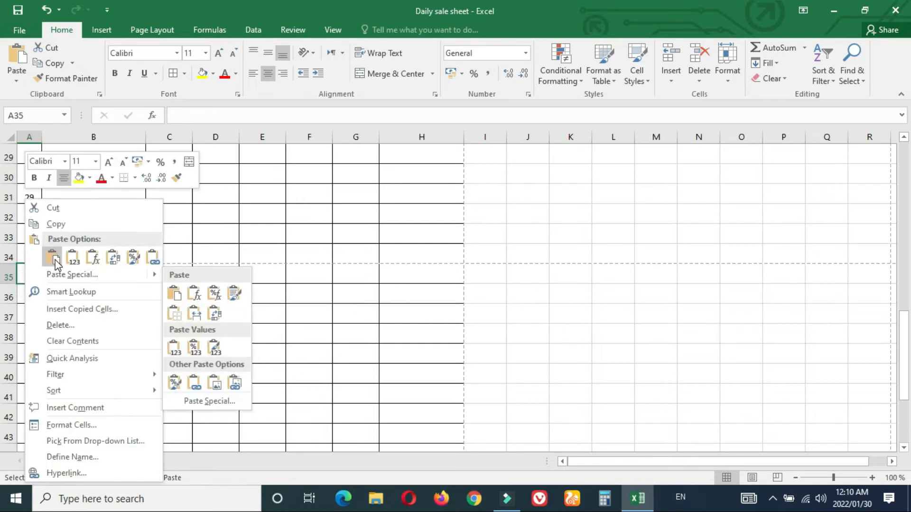
{"action": "left_click", "coordinate": [54, 259]}
{"action": "left_click", "coordinate": [319, 333]}
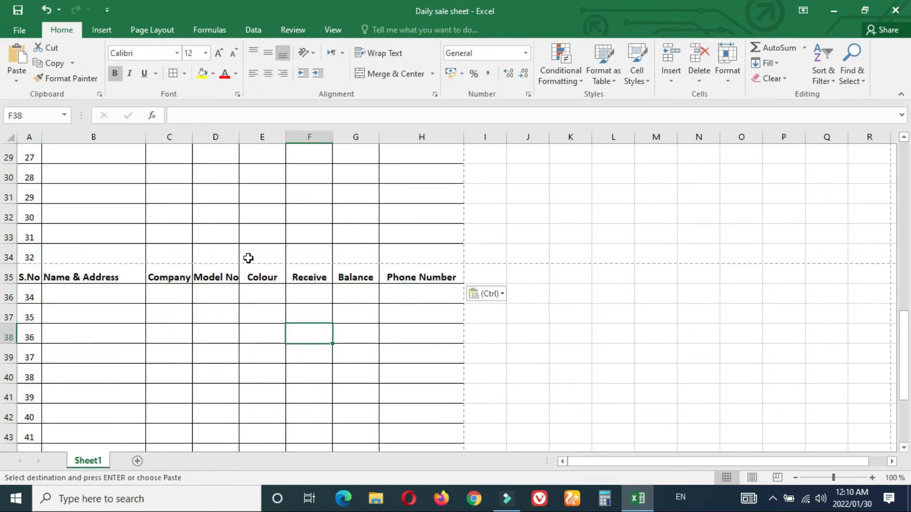
Step: Set the repeated header A35:H35 to No Border
{"action": "left_click_drag", "start_coordinate": [23, 277], "coordinate": [427, 277]}
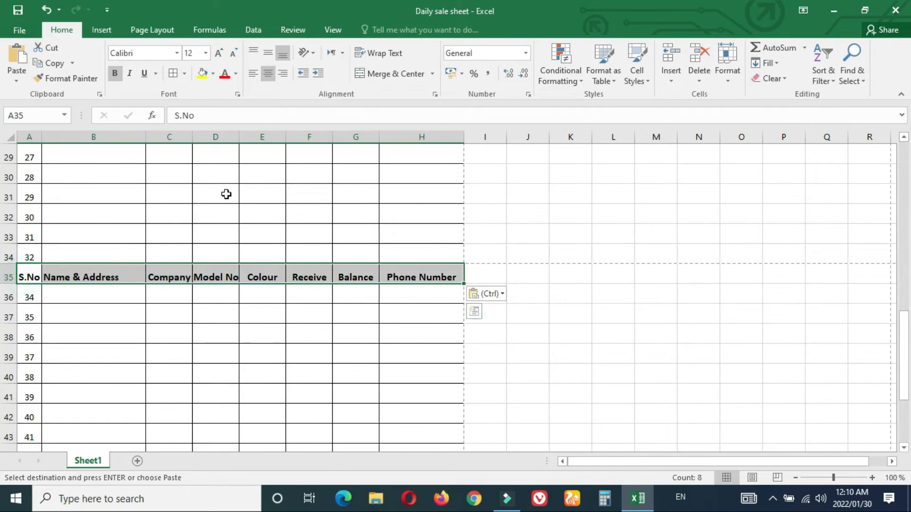
{"action": "left_click", "coordinate": [177, 77]}
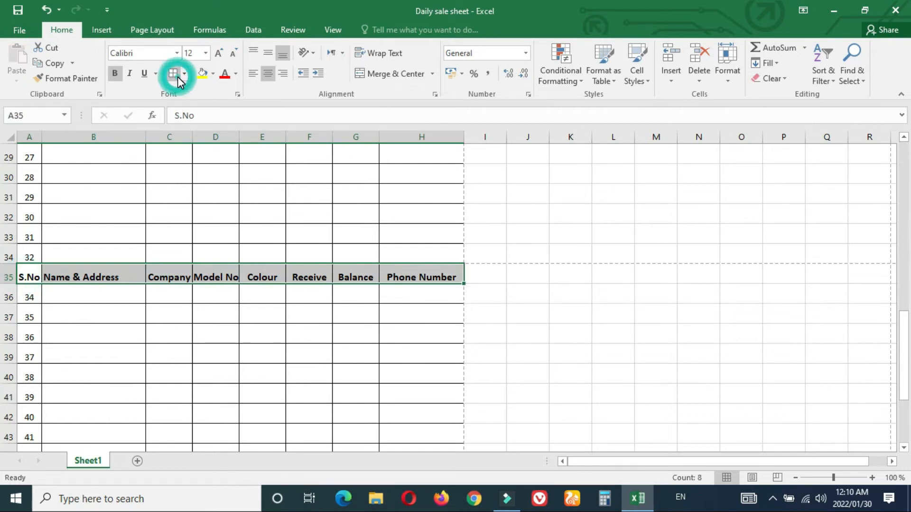
{"action": "left_click", "coordinate": [184, 73]}
{"action": "left_click", "coordinate": [209, 172]}
{"action": "left_click", "coordinate": [529, 228]}
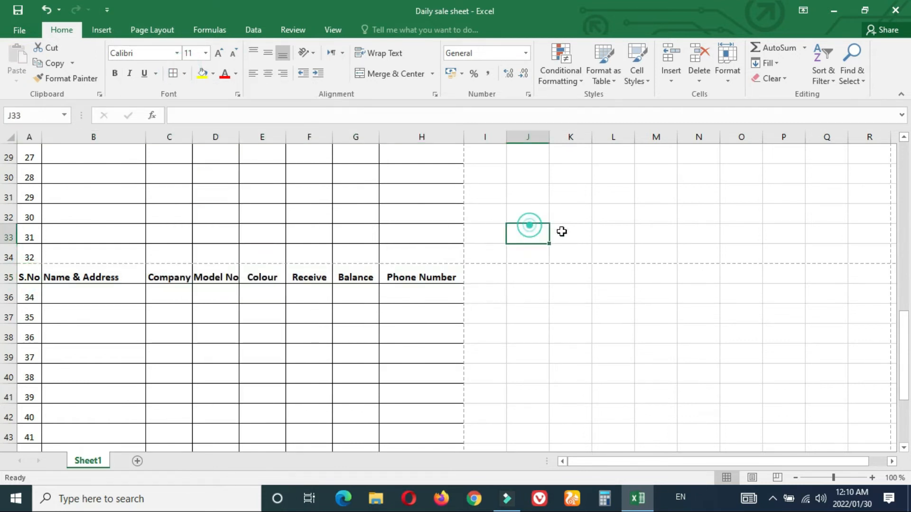
Step: Check in print preview that page 2 starts with the header
{"action": "key", "text": "ctrl+p"}
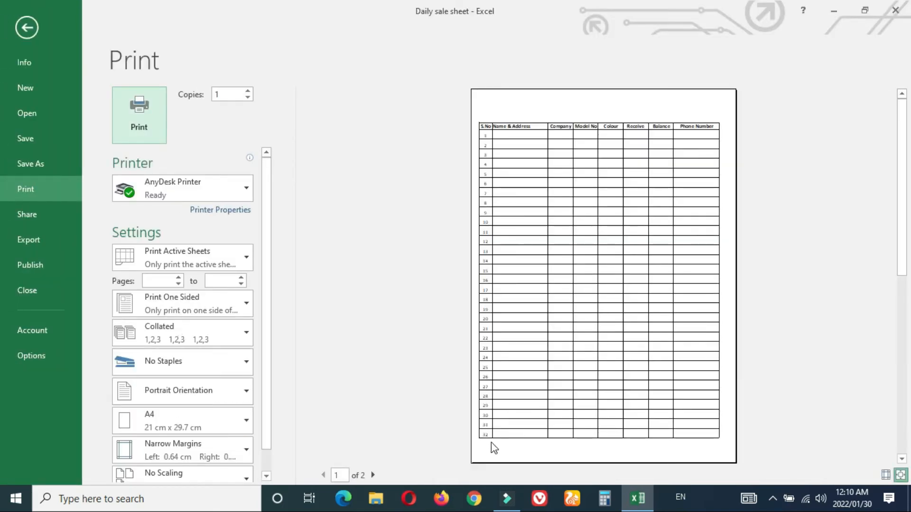
{"action": "left_click", "coordinate": [372, 476]}
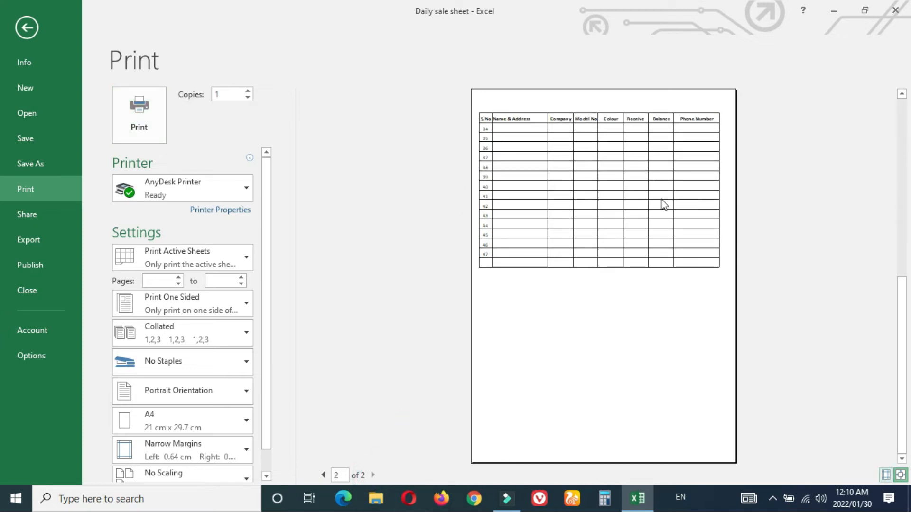
{"action": "key", "text": "Escape"}
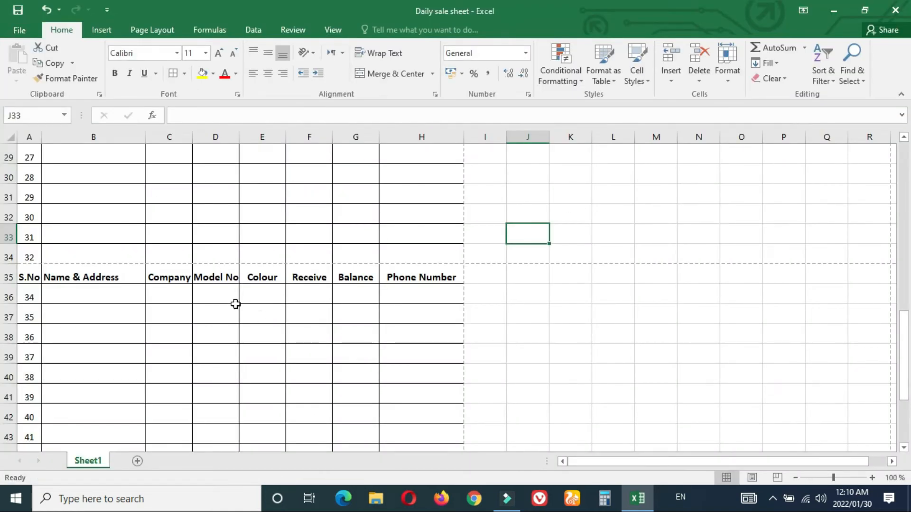
Step: Enter 33 and 34 in A36:A37 and fill the serials down to 64
{"action": "left_click", "coordinate": [31, 294]}
{"action": "double_click", "coordinate": [38, 296]}
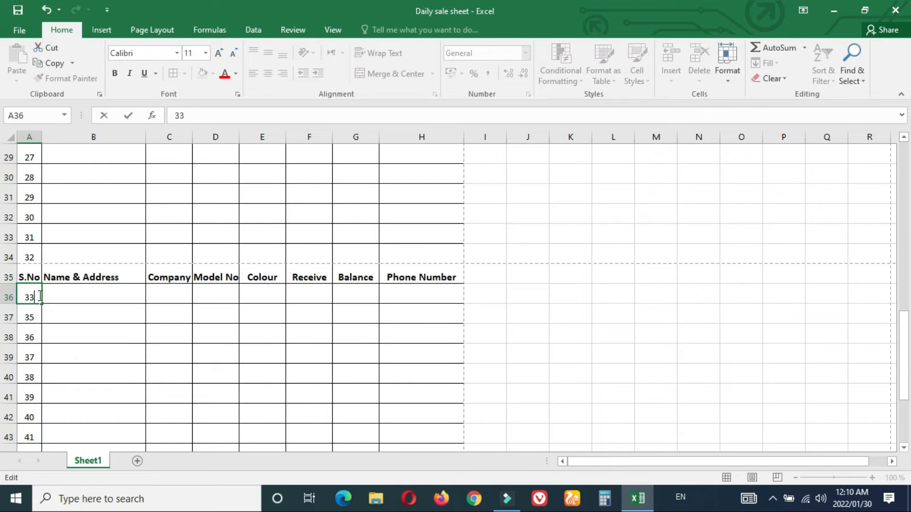
{"action": "key", "text": "Return"}
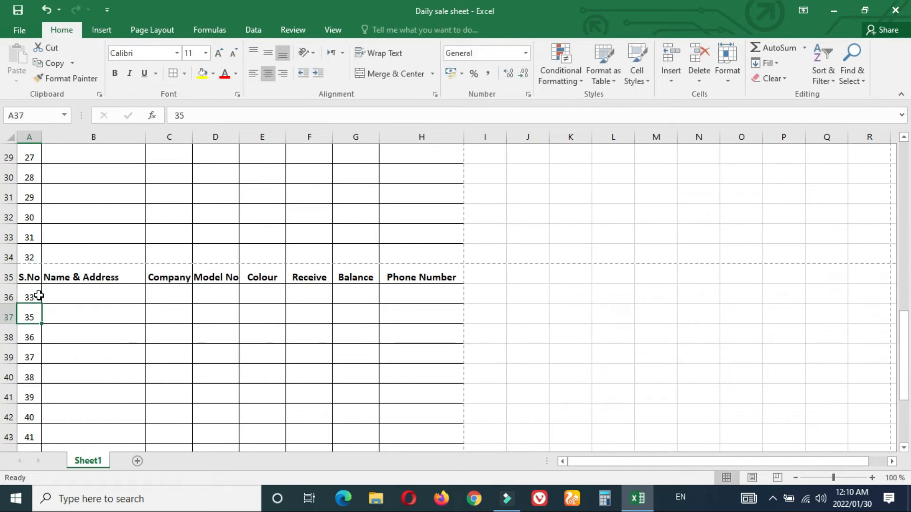
{"action": "type", "text": "34"}
{"action": "key", "text": "Return"}
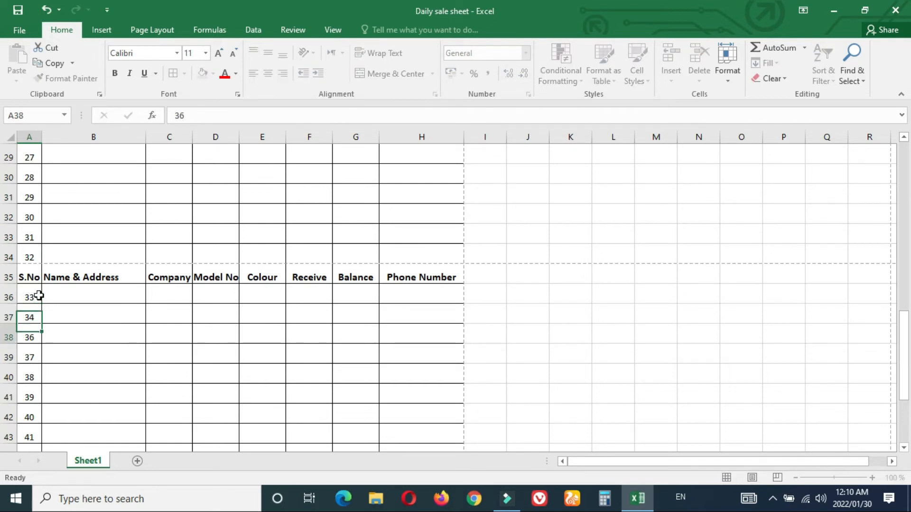
{"action": "left_click_drag", "start_coordinate": [30, 298], "coordinate": [43, 264]}
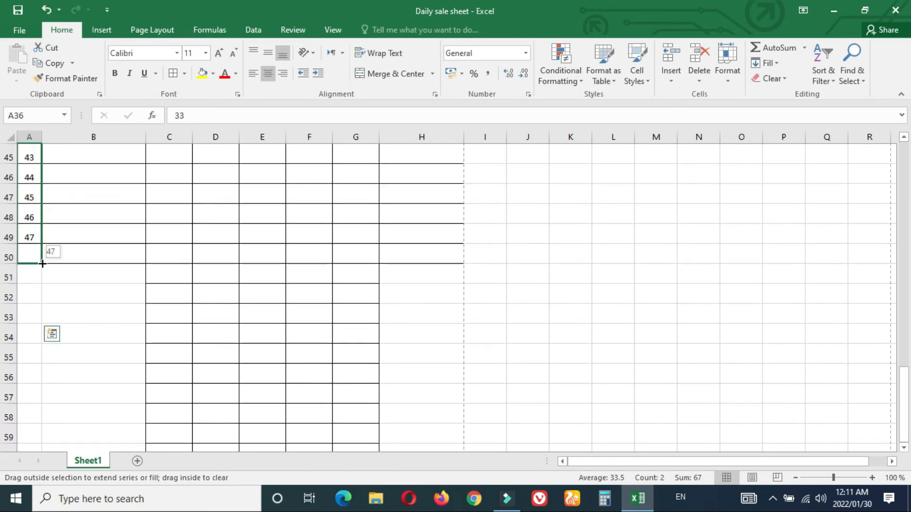
{"action": "left_click_drag", "start_coordinate": [55, 123], "coordinate": [50, 344]}
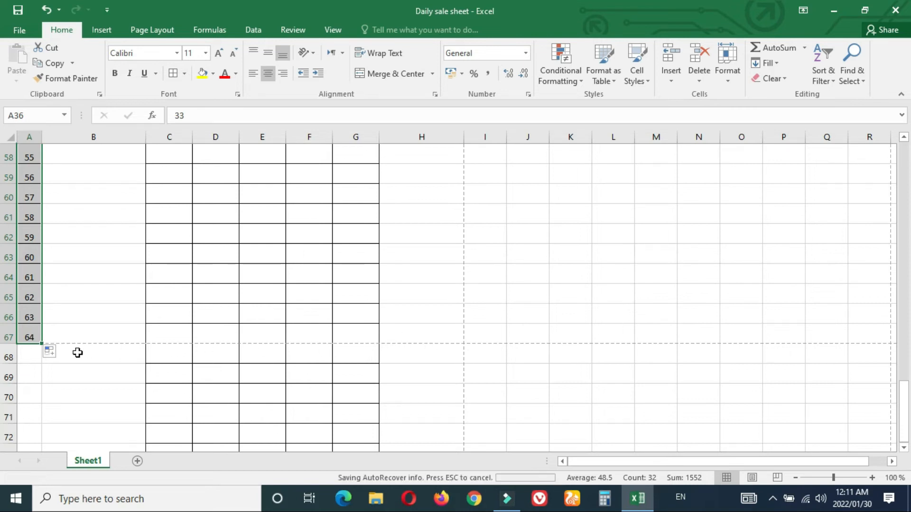
Step: Apply All Borders to the unbordered cells B51:H67
{"action": "left_click_drag", "start_coordinate": [904, 409], "coordinate": [907, 349]}
{"action": "left_click_drag", "start_coordinate": [82, 271], "coordinate": [433, 350]}
{"action": "left_click", "coordinate": [173, 73]}
{"action": "scroll", "coordinate": [469, 285], "scroll_direction": "up", "scroll_amount": 4}
{"action": "left_click", "coordinate": [572, 309]}
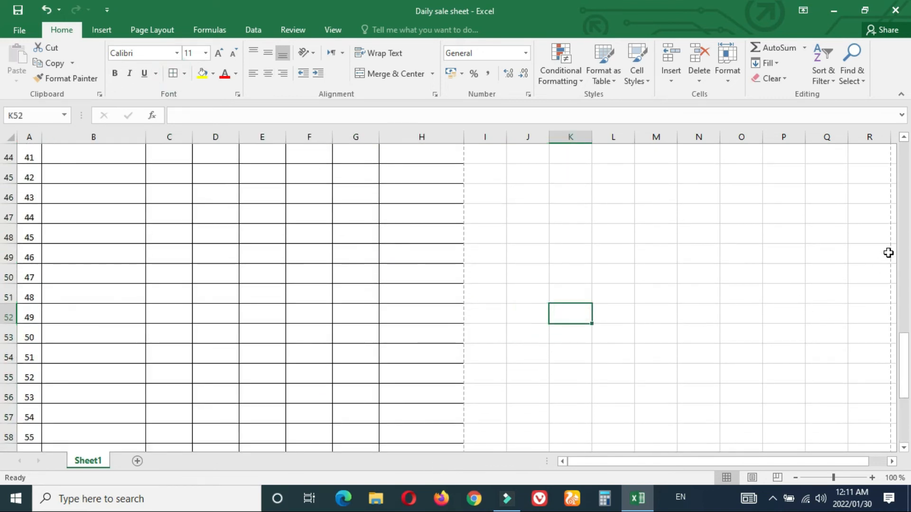
{"action": "left_click_drag", "start_coordinate": [904, 361], "coordinate": [893, 463]}
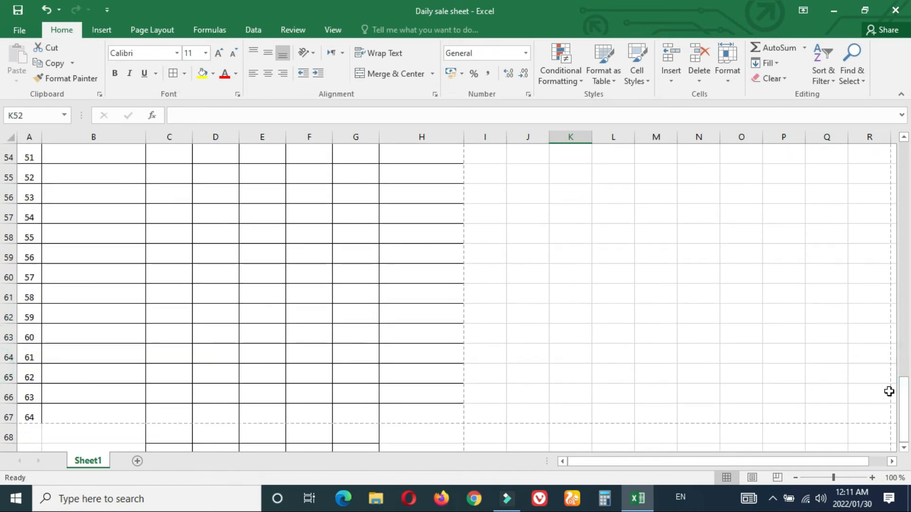
Step: Delete the cells from A68 down to row 550 with Shift cells left
{"action": "left_click_drag", "start_coordinate": [36, 437], "coordinate": [386, 478]}
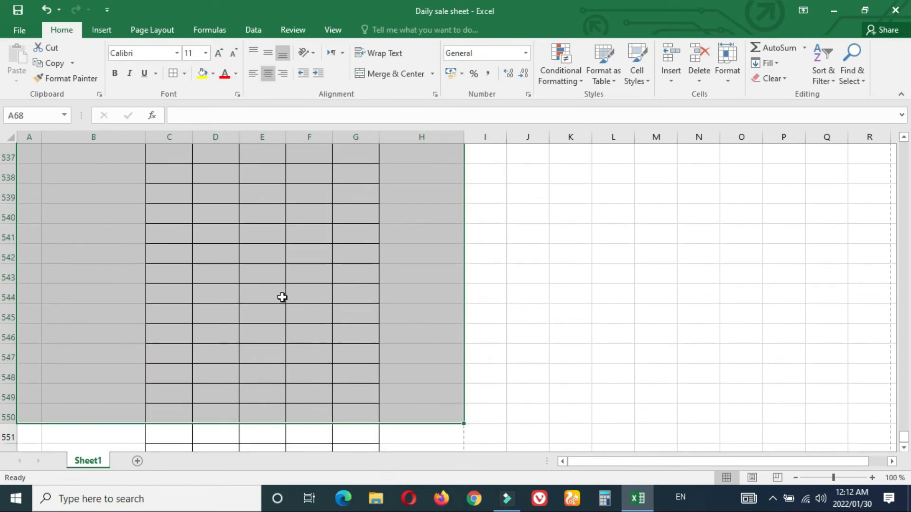
{"action": "right_click", "coordinate": [282, 297]}
{"action": "left_click", "coordinate": [330, 141]}
{"action": "left_click", "coordinate": [566, 322]}
{"action": "left_click", "coordinate": [659, 313]}
{"action": "left_click", "coordinate": [585, 325]}
{"action": "left_click", "coordinate": [551, 327]}
{"action": "left_click", "coordinate": [517, 300]}
{"action": "left_click", "coordinate": [616, 327]}
{"action": "left_click", "coordinate": [521, 233]}
{"action": "left_click", "coordinate": [286, 182]}
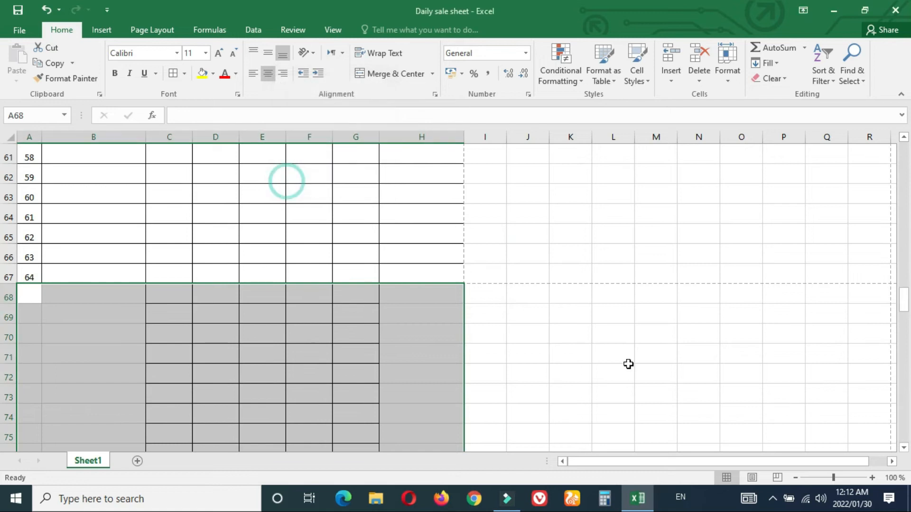
{"action": "left_click", "coordinate": [629, 364]}
Step: Select C551:G551 down to the sheet's last row and delete those cells
{"action": "left_click_drag", "start_coordinate": [907, 181], "coordinate": [908, 451]}
{"action": "left_click_drag", "start_coordinate": [156, 448], "coordinate": [363, 434]}
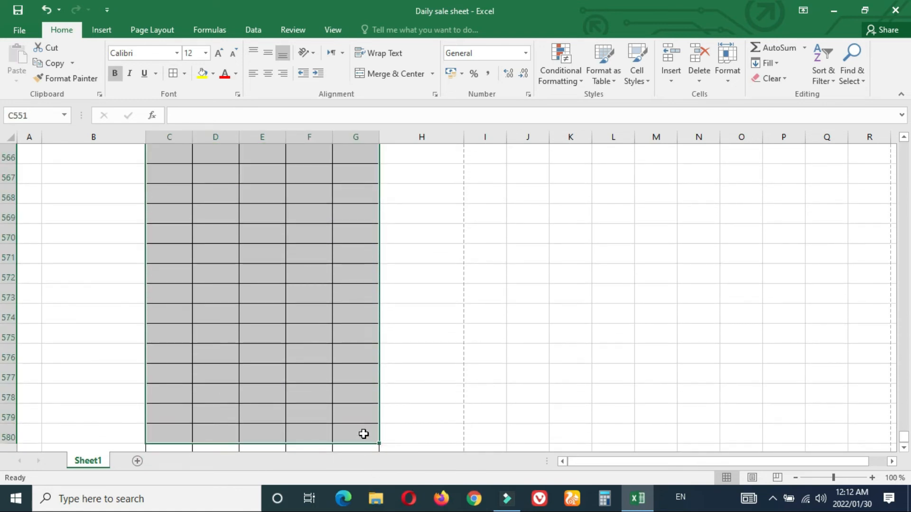
{"action": "left_click_drag", "start_coordinate": [364, 434], "coordinate": [364, 434]}
{"action": "key", "text": "End"}
{"action": "key", "text": "End"}
{"action": "key", "text": "End"}
{"action": "key", "text": "End"}
{"action": "key", "text": "End"}
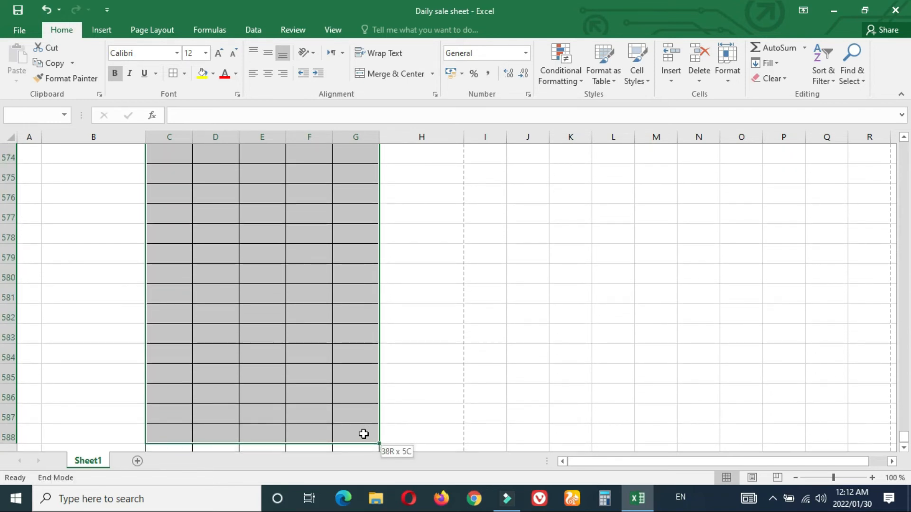
{"action": "key", "text": "shift+Down"}
{"action": "left_click_drag", "start_coordinate": [364, 434], "coordinate": [364, 434]}
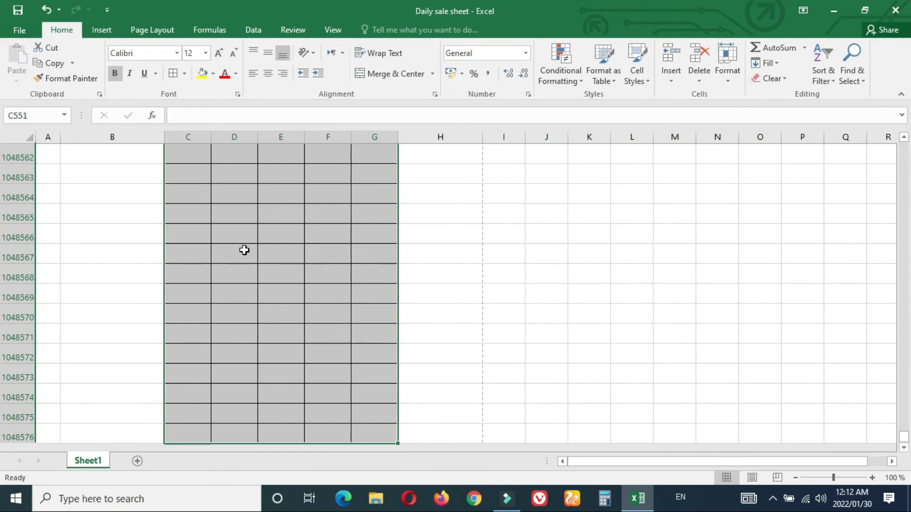
{"action": "right_click", "coordinate": [222, 234]}
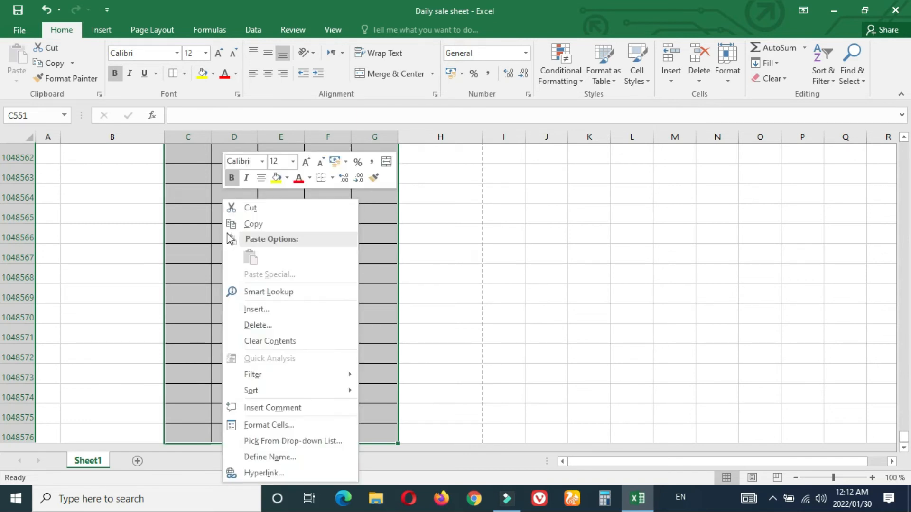
{"action": "left_click", "coordinate": [273, 328]}
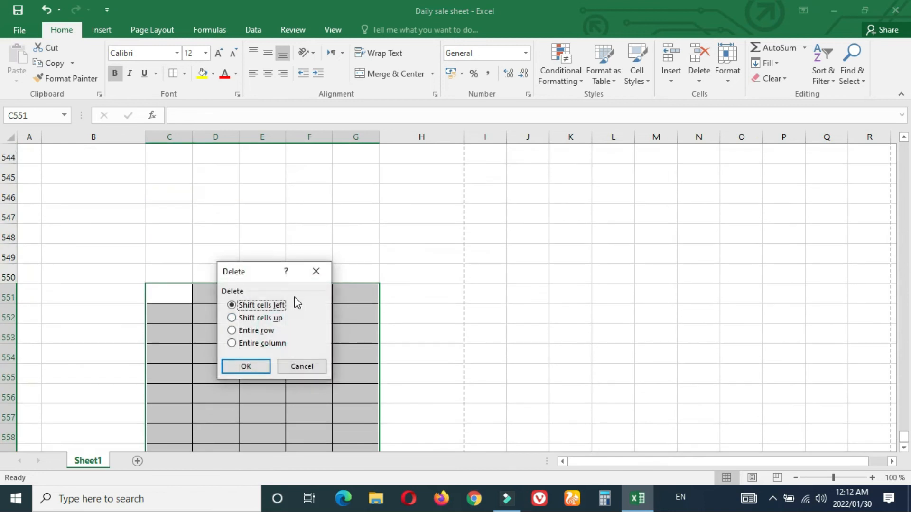
{"action": "left_click", "coordinate": [246, 367]}
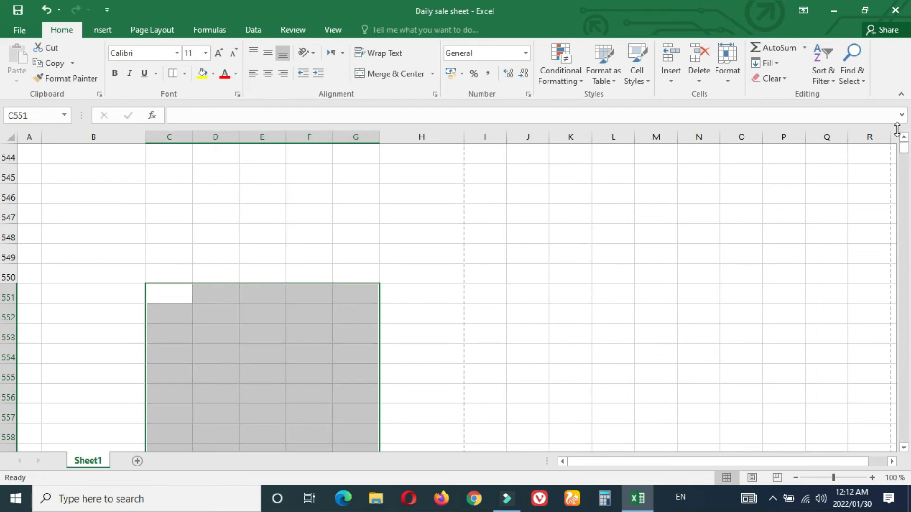
{"action": "mouse_move", "coordinate": [905, 146]}
{"action": "left_mouse_down"}
{"action": "mouse_move", "coordinate": [906, 242]}
{"action": "mouse_move", "coordinate": [901, 142]}
{"action": "left_mouse_up"}
{"action": "left_click", "coordinate": [582, 268]}
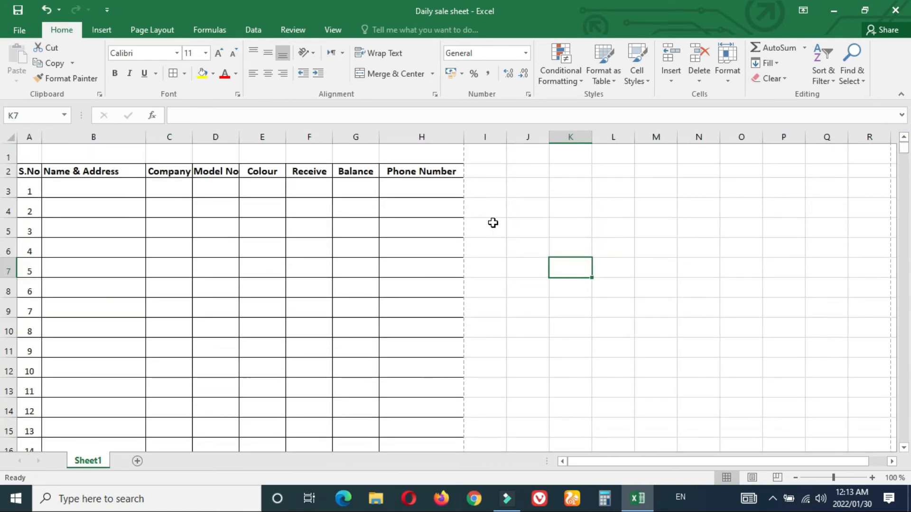
Step: Page through both A4 preview pages, return to the sheet, then reopen the preview
{"action": "key", "text": "ctrl+p"}
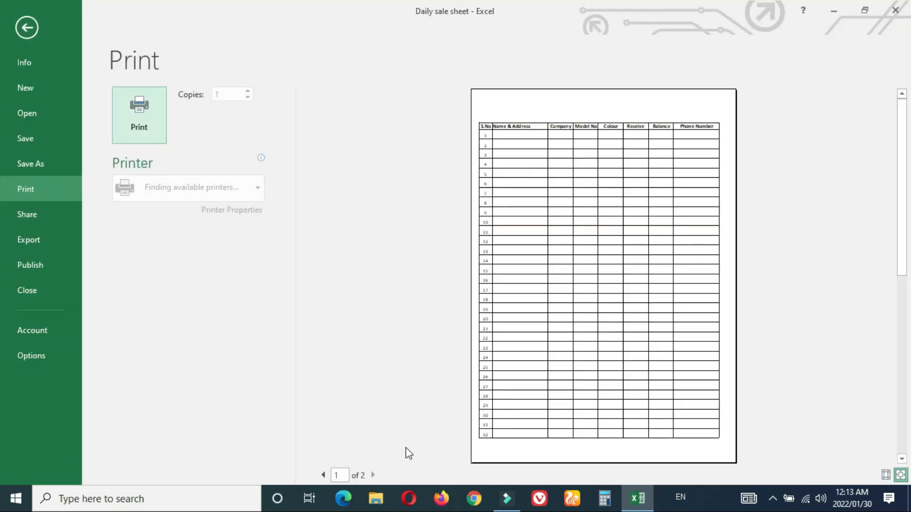
{"action": "left_click", "coordinate": [374, 475]}
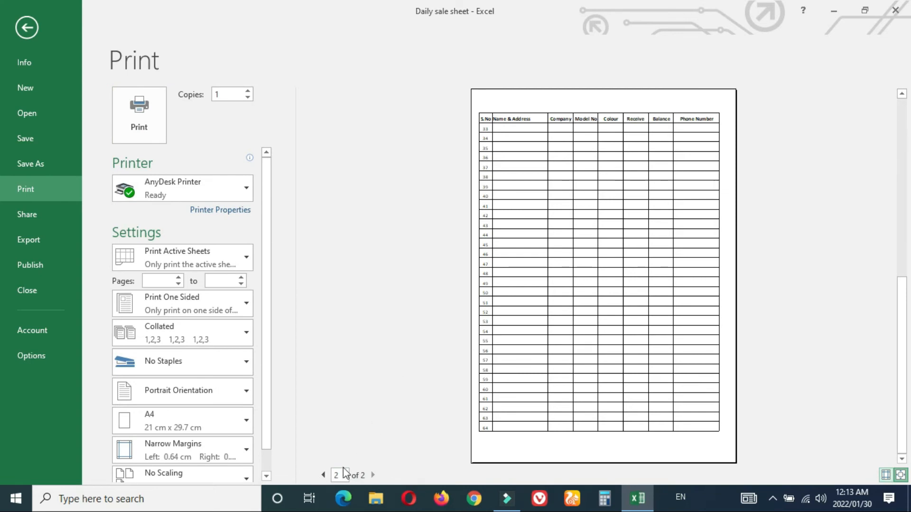
{"action": "left_click", "coordinate": [322, 475]}
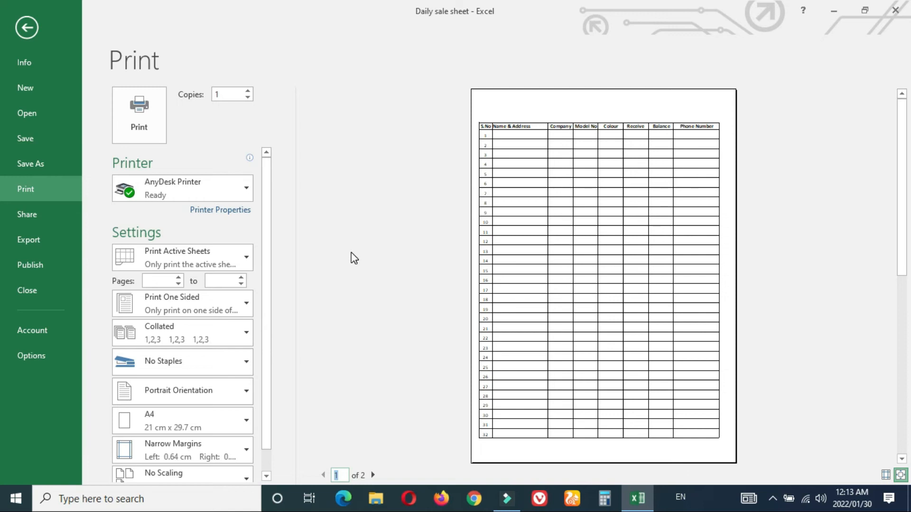
{"action": "left_click", "coordinate": [14, 25]}
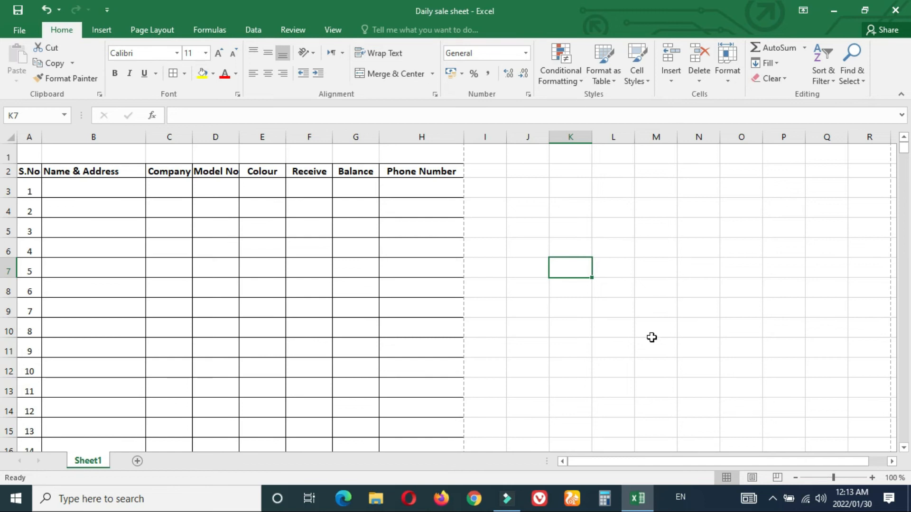
{"action": "key", "text": "ctrl+p"}
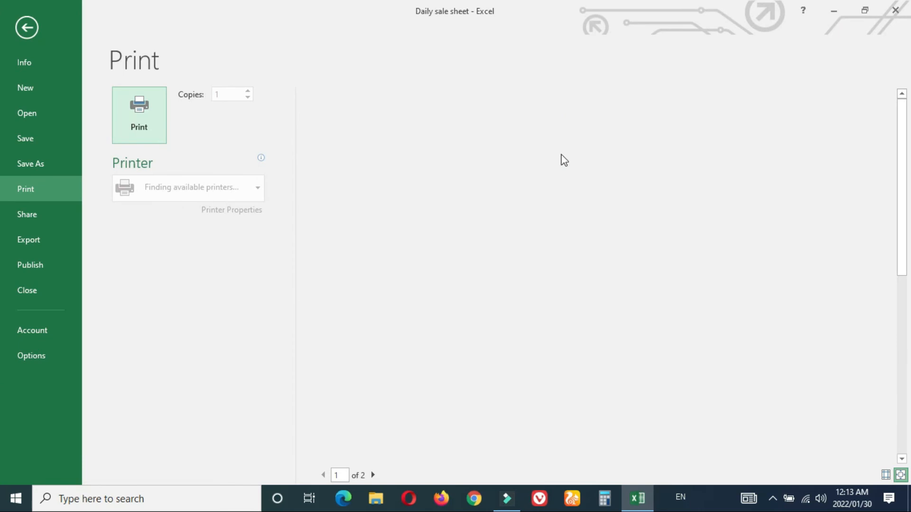
{"action": "left_click", "coordinate": [594, 203]}
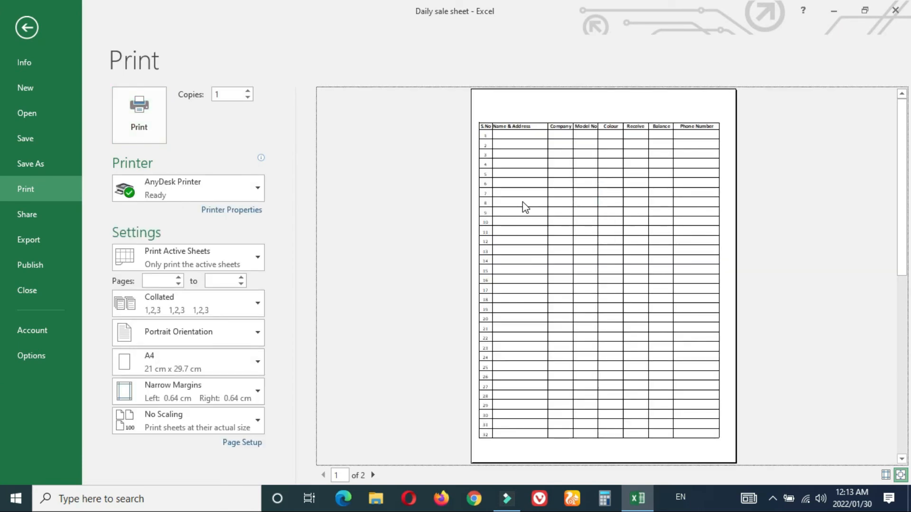
{"action": "left_click", "coordinate": [451, 173]}
Step: Set custom page margins of 0.3 cm on the left and right
{"action": "left_click", "coordinate": [27, 28]}
{"action": "left_click", "coordinate": [154, 31]}
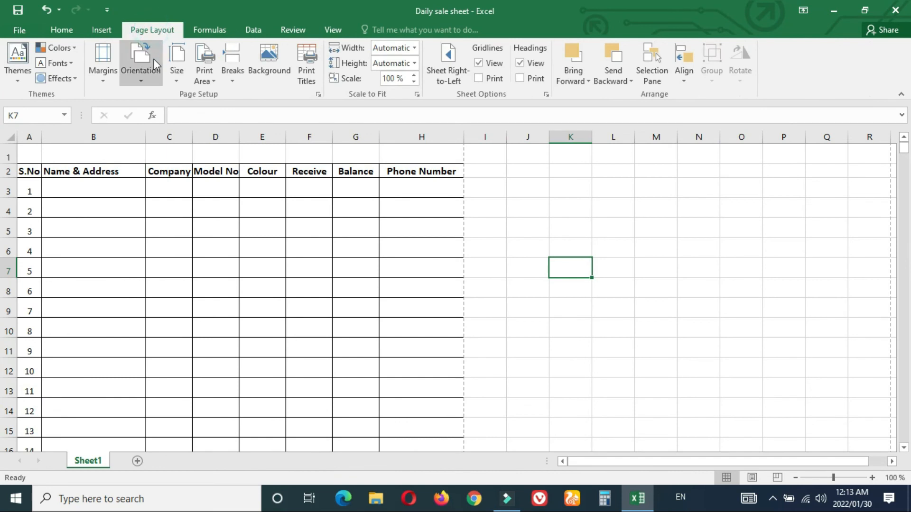
{"action": "left_click", "coordinate": [131, 68]}
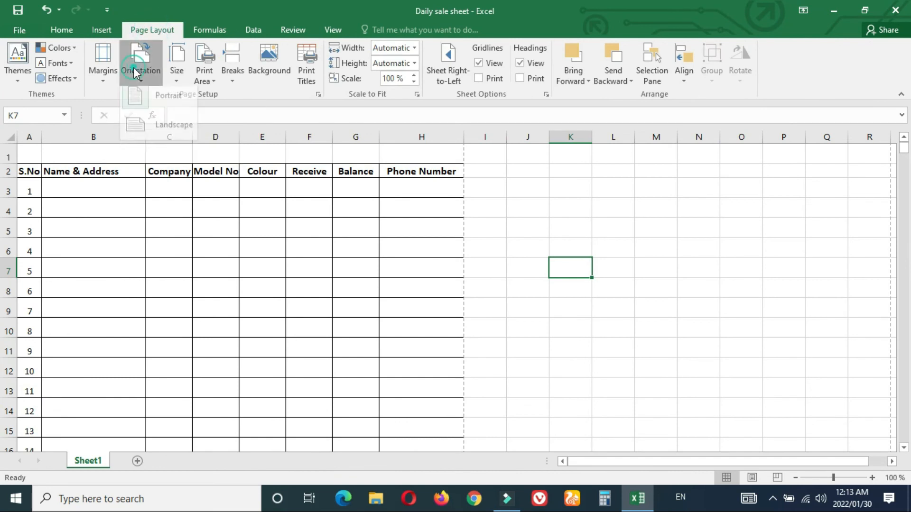
{"action": "left_click", "coordinate": [104, 75]}
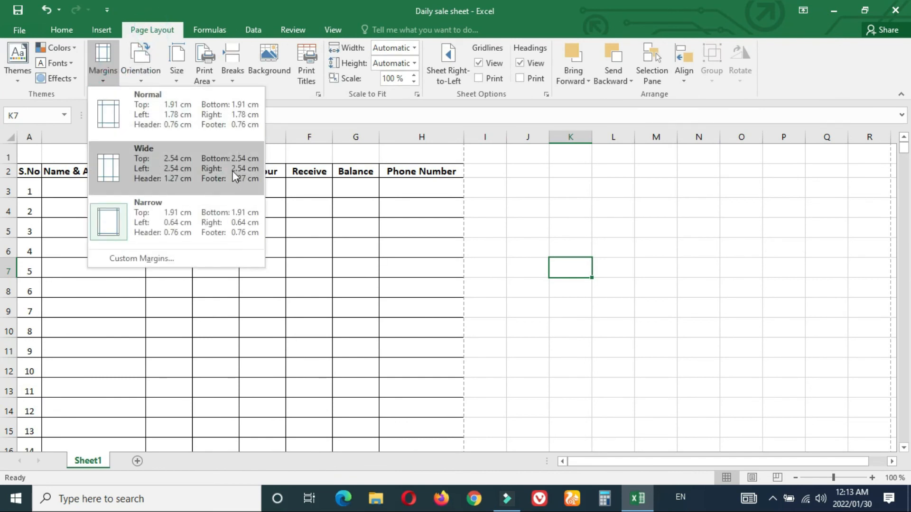
{"action": "left_click", "coordinate": [158, 258]}
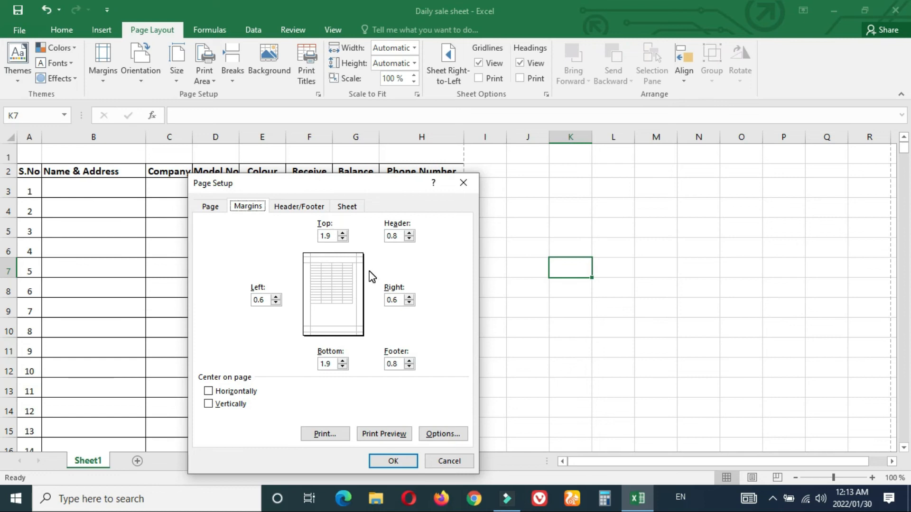
{"action": "left_click", "coordinate": [267, 300]}
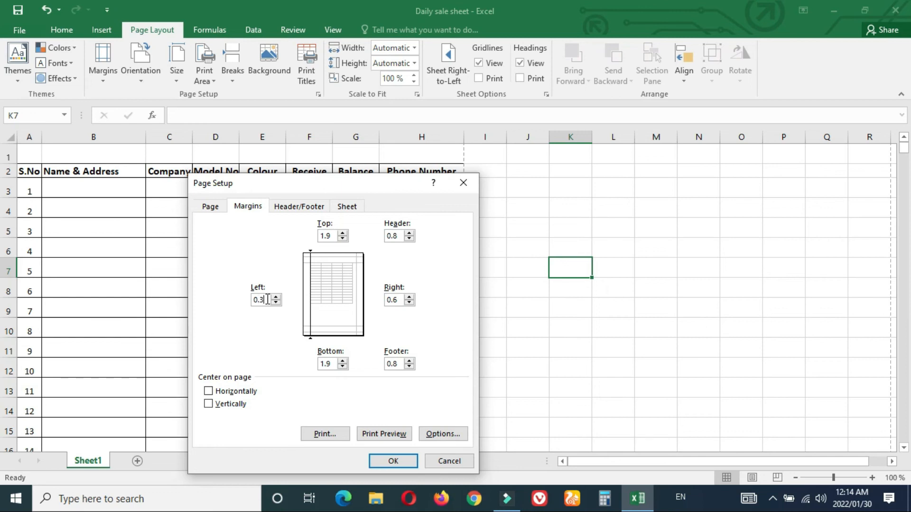
{"action": "left_click", "coordinate": [399, 300]}
{"action": "key", "text": "BackSpace"}
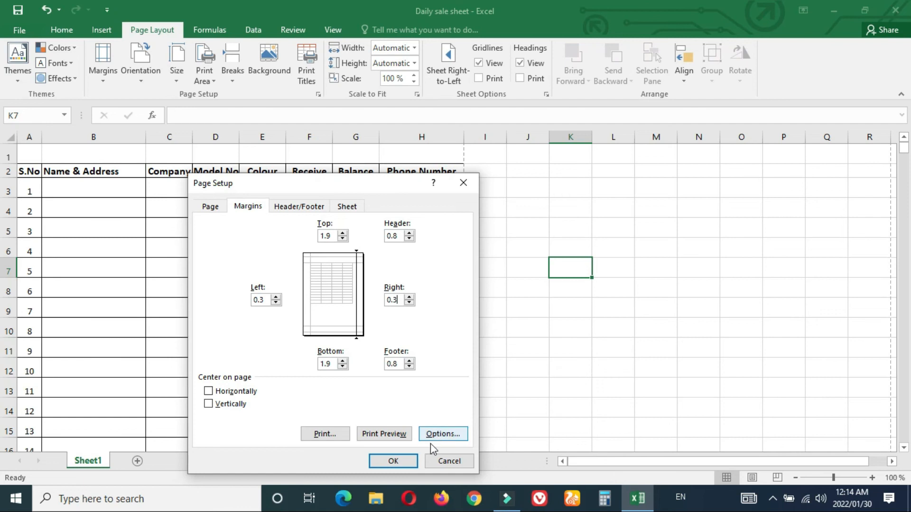
{"action": "left_click", "coordinate": [380, 461]}
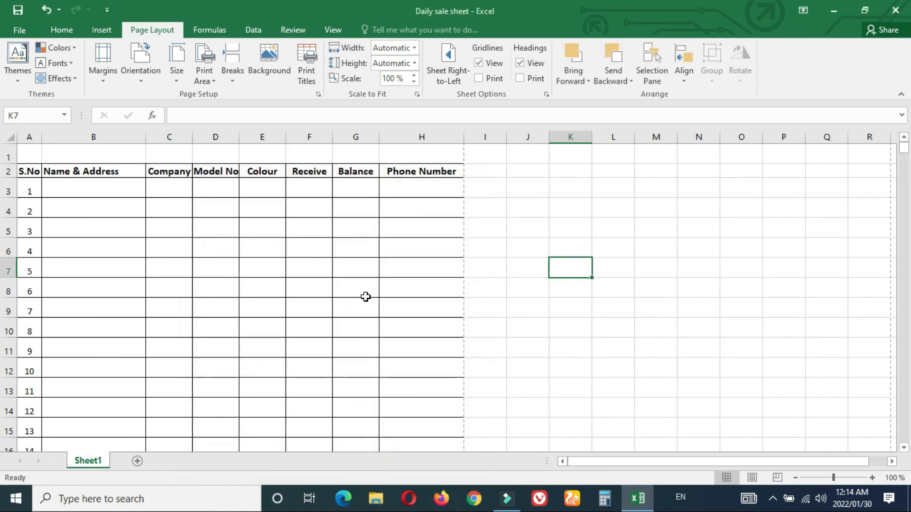
{"action": "left_click", "coordinate": [365, 297]}
{"action": "key", "text": "ctrl+p"}
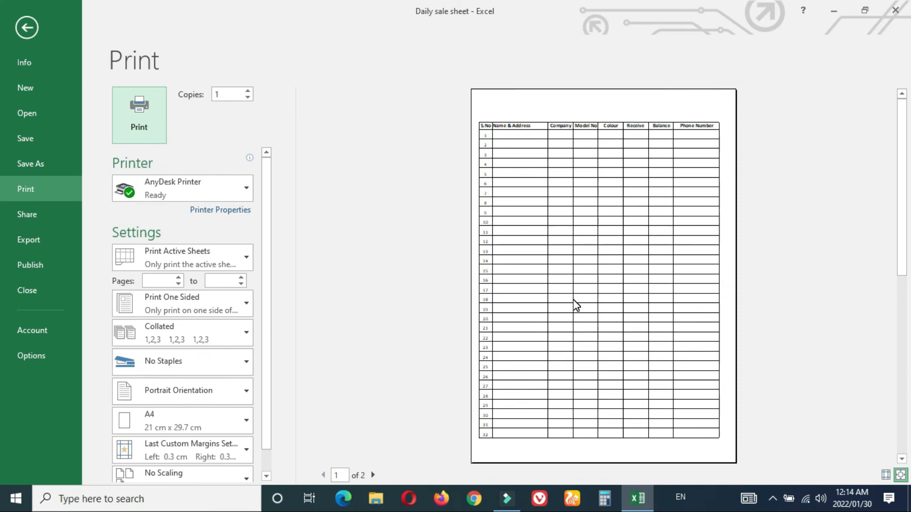
{"action": "key", "text": "Escape"}
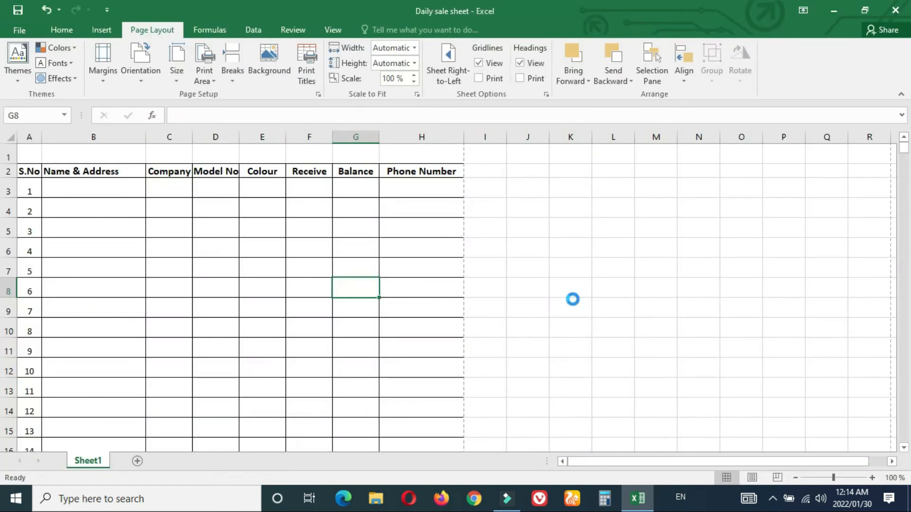
{"action": "key", "text": "ctrl+p"}
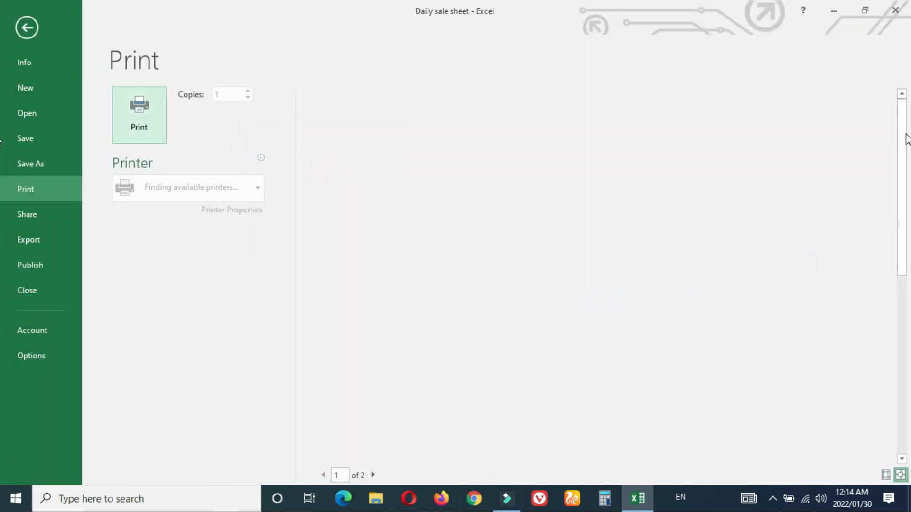
{"action": "left_click_drag", "start_coordinate": [899, 137], "coordinate": [871, 282]}
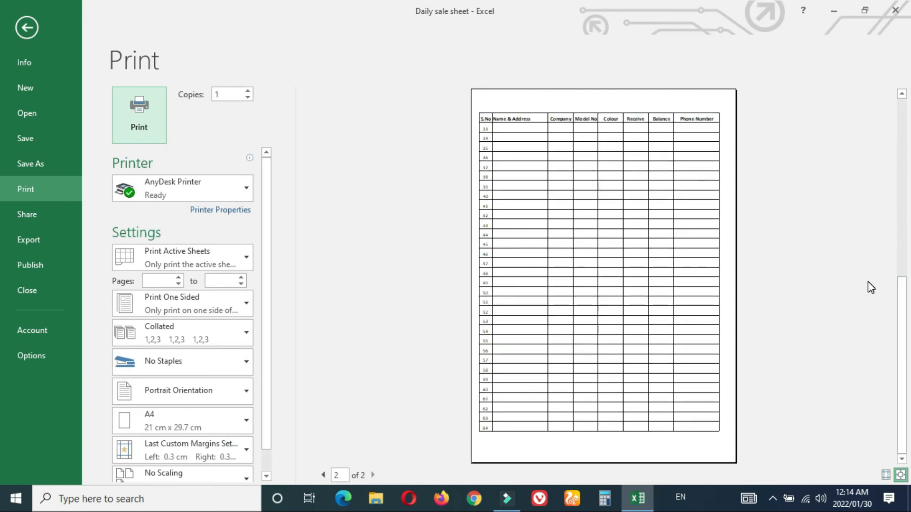
{"action": "key", "text": "Escape"}
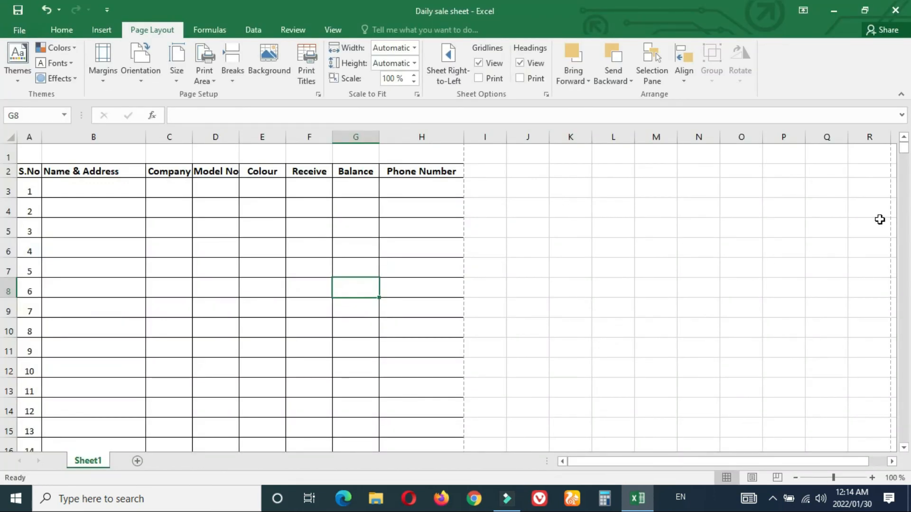
{"action": "left_click", "coordinate": [646, 340]}
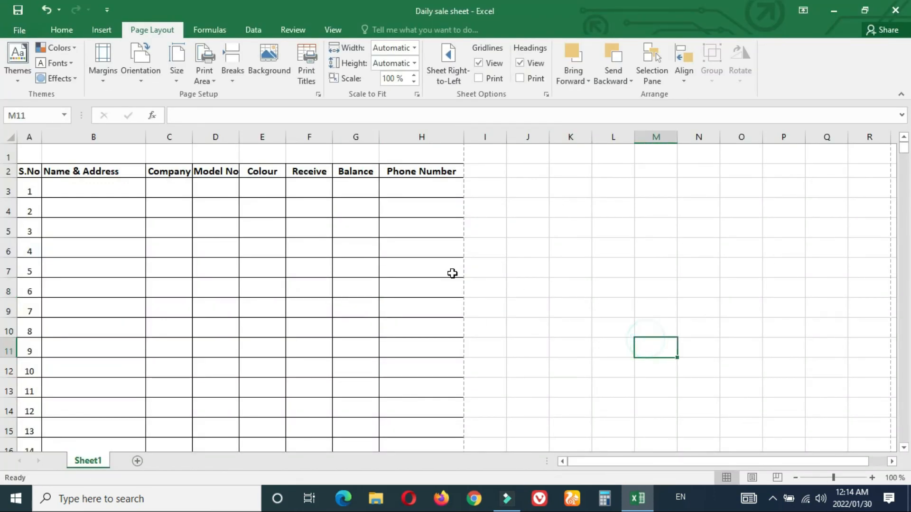
Step: Enter a trial phone number 0 in cell H3
{"action": "double_click", "coordinate": [414, 191]}
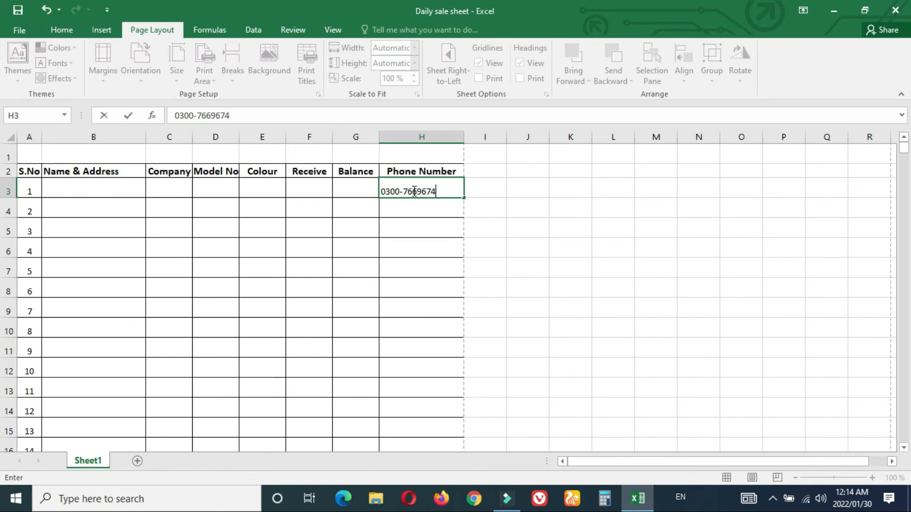
{"action": "key", "text": "Return"}
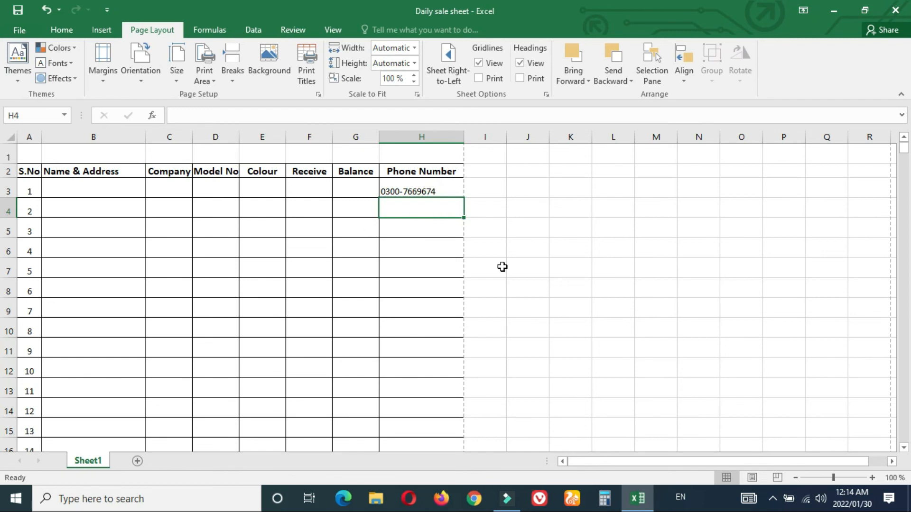
{"action": "left_click", "coordinate": [516, 266]}
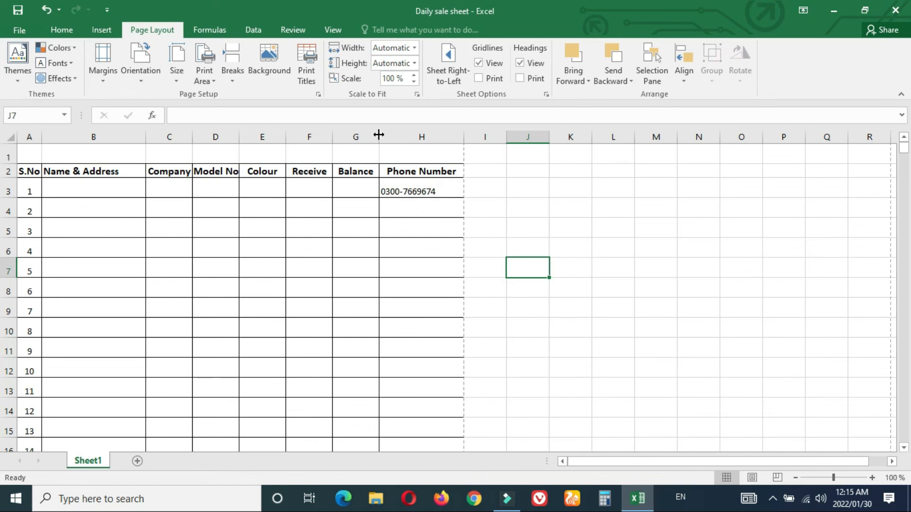
Step: Widen the Name & Address column B, clear the trial entry from H3, and save the workbook
{"action": "left_click_drag", "start_coordinate": [146, 136], "coordinate": [159, 135]}
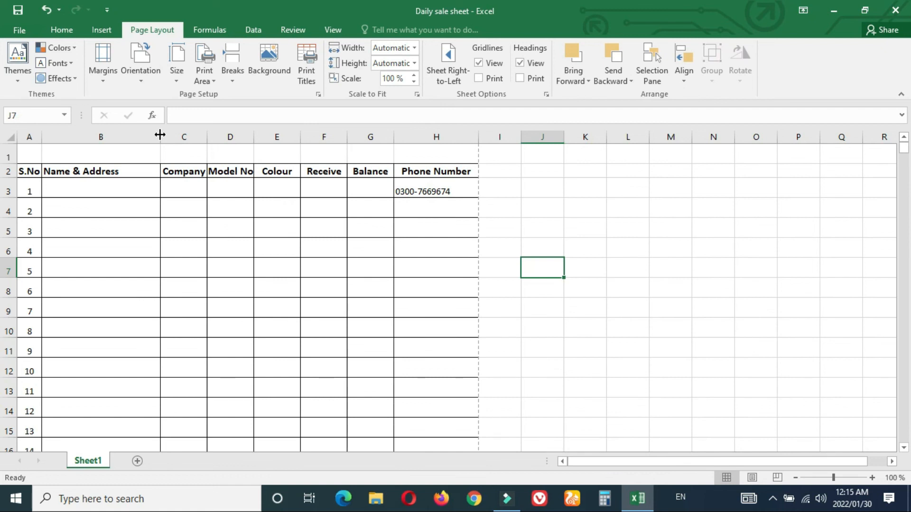
{"action": "left_click", "coordinate": [441, 195]}
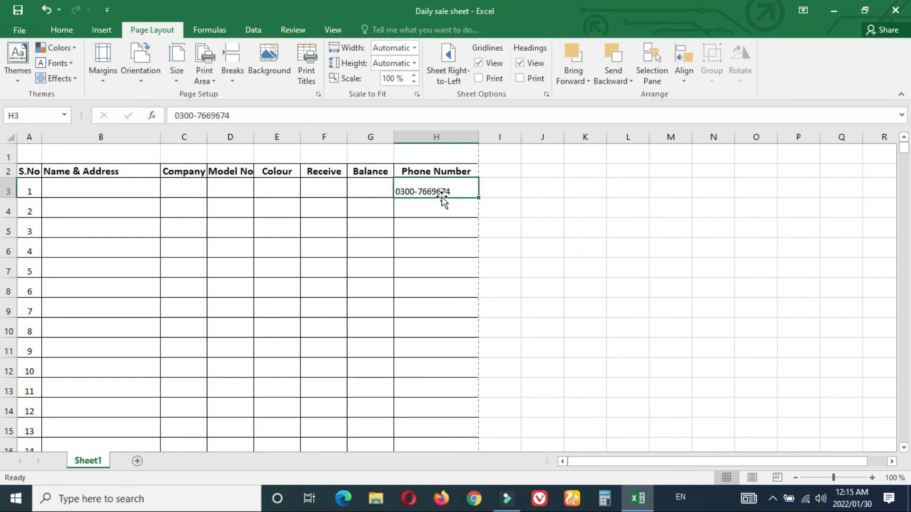
{"action": "key", "text": "Delete"}
{"action": "left_click", "coordinate": [585, 226]}
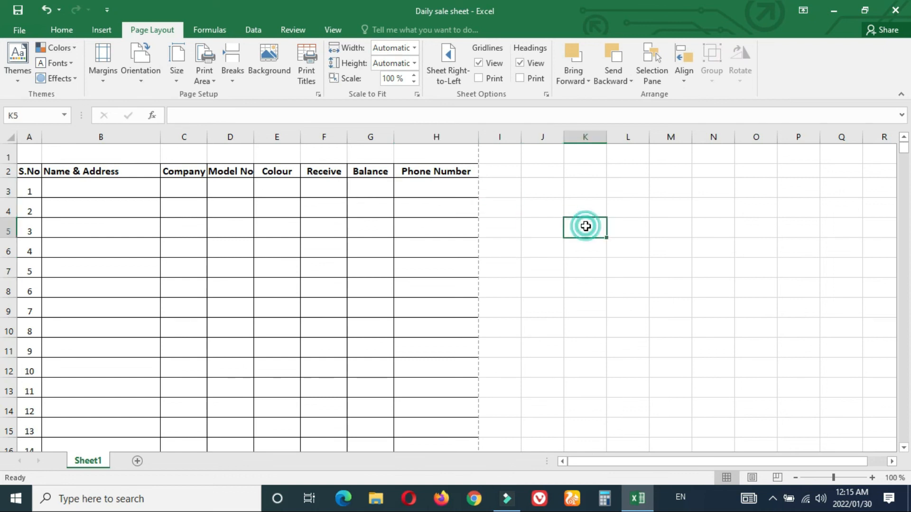
{"action": "key", "text": "ctrl+s"}
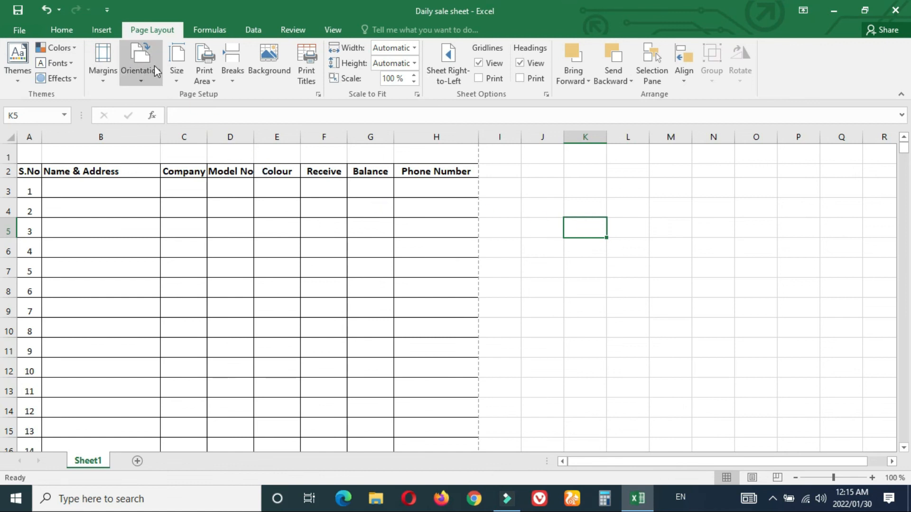
Step: Set the paper size to A4, leaving the orientation unchanged
{"action": "left_click", "coordinate": [177, 67]}
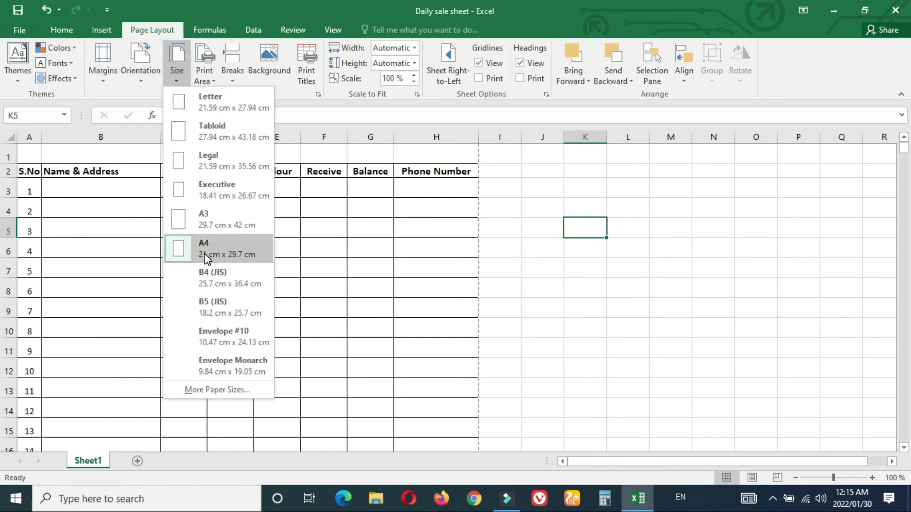
{"action": "left_click", "coordinate": [203, 250]}
{"action": "left_click", "coordinate": [141, 79]}
{"action": "left_click", "coordinate": [101, 71]}
Step: Set custom header and footer margins of 0.2 cm and check the print preview
{"action": "left_click", "coordinate": [101, 72]}
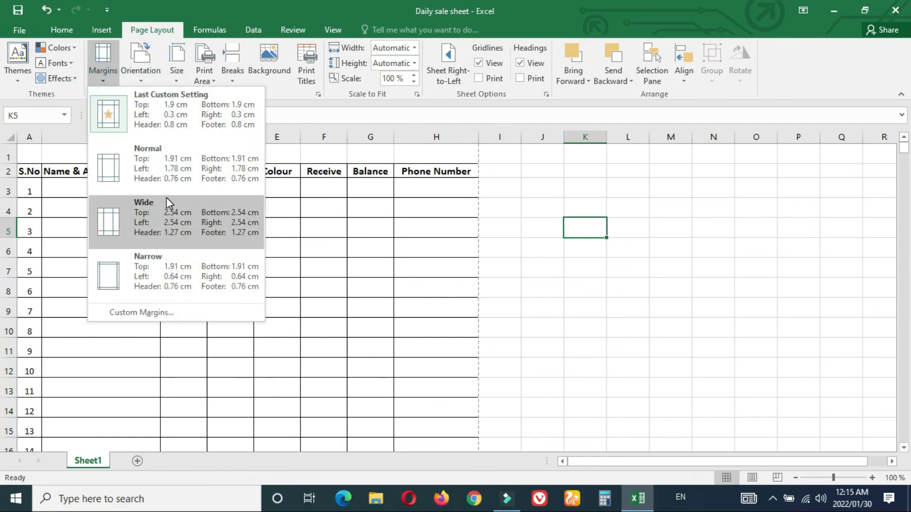
{"action": "left_click", "coordinate": [181, 309]}
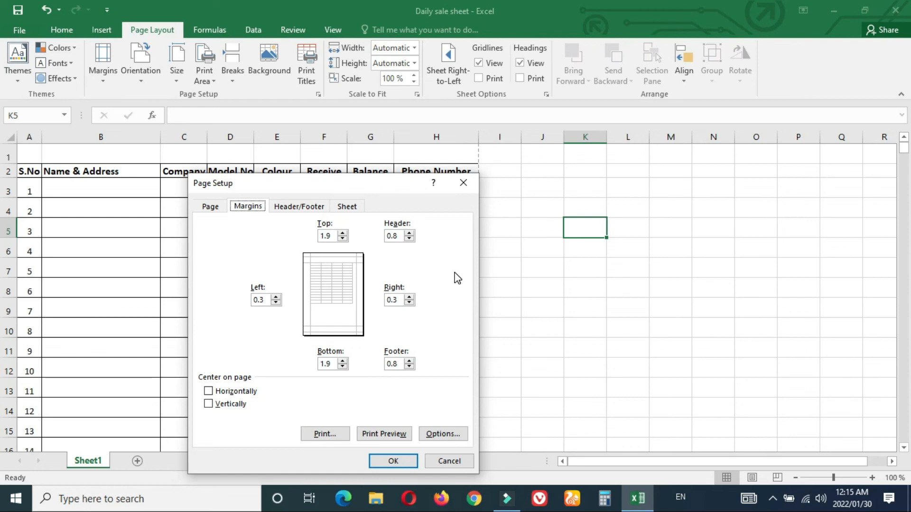
{"action": "left_click", "coordinate": [408, 233]}
{"action": "left_click", "coordinate": [400, 238]}
{"action": "left_click", "coordinate": [364, 257]}
{"action": "left_click", "coordinate": [363, 256]}
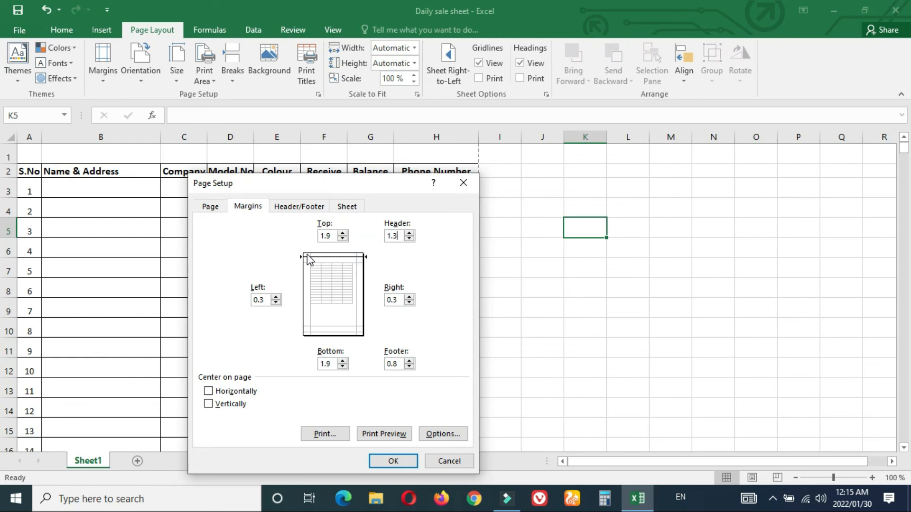
{"action": "key", "text": "BackSpace"}
{"action": "key", "text": "BackSpace"}
{"action": "key", "text": "BackSpace"}
{"action": "type", "text": "0.2"}
{"action": "key", "text": "alt+f"}
{"action": "key", "text": "BackSpace"}
{"action": "key", "text": "Return"}
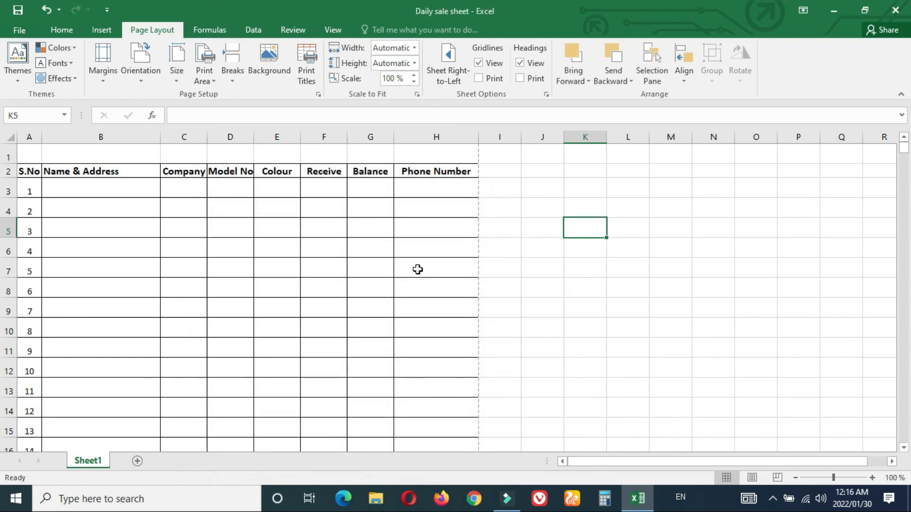
{"action": "key", "text": "ctrl+p"}
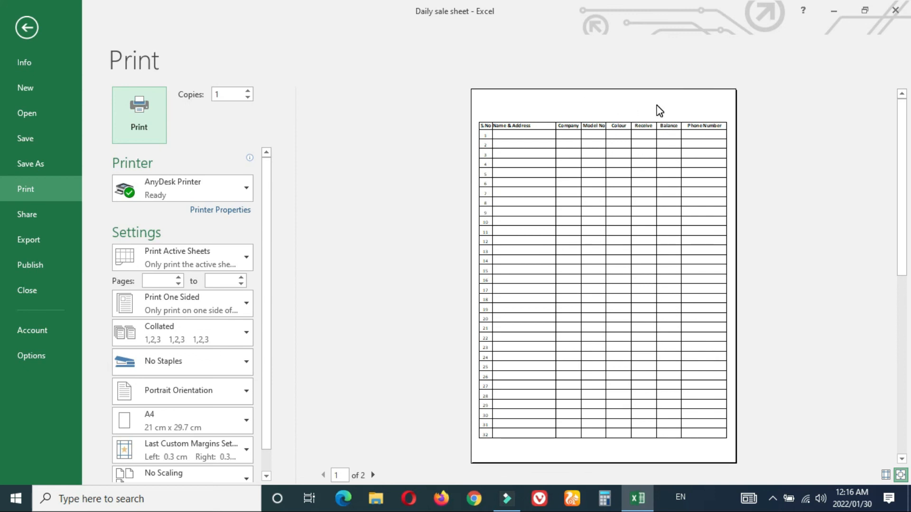
Step: Leave print preview and scroll down to the end of the table at row 67
{"action": "left_click_drag", "start_coordinate": [906, 143], "coordinate": [907, 298]}
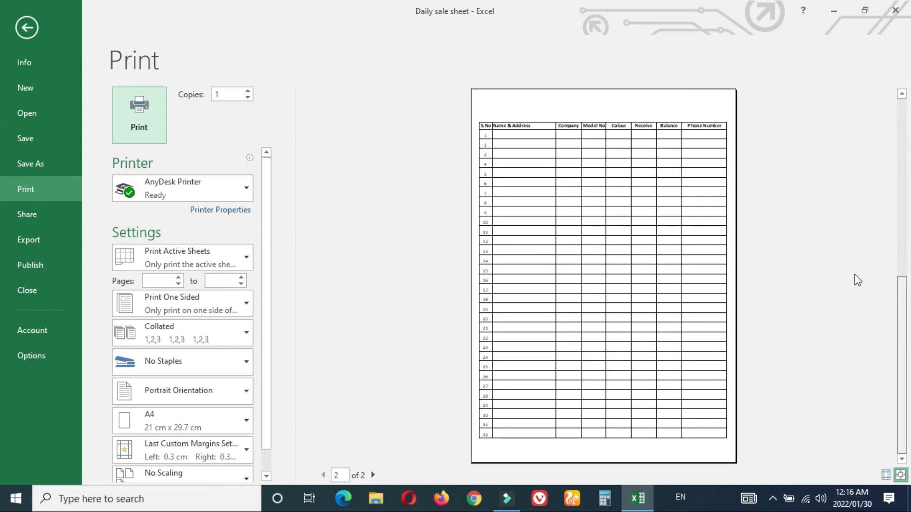
{"action": "left_click", "coordinate": [27, 27]}
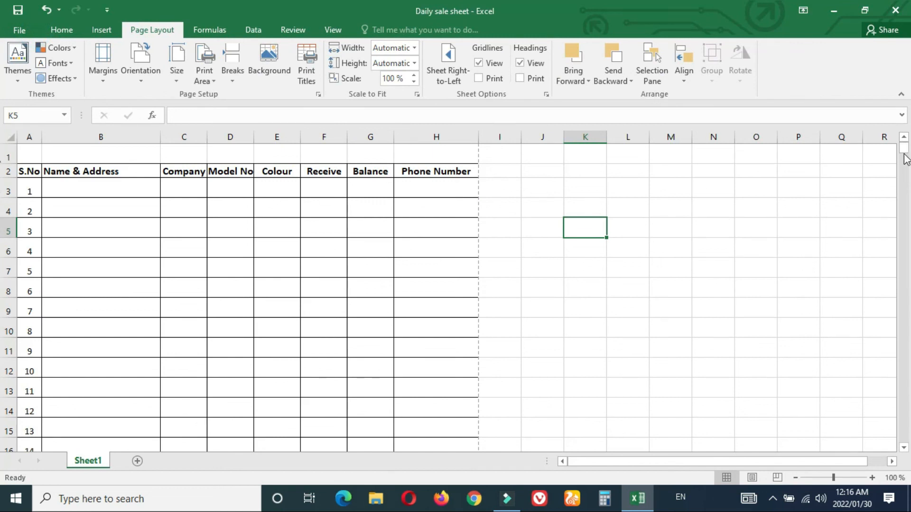
{"action": "left_click", "coordinate": [905, 413]}
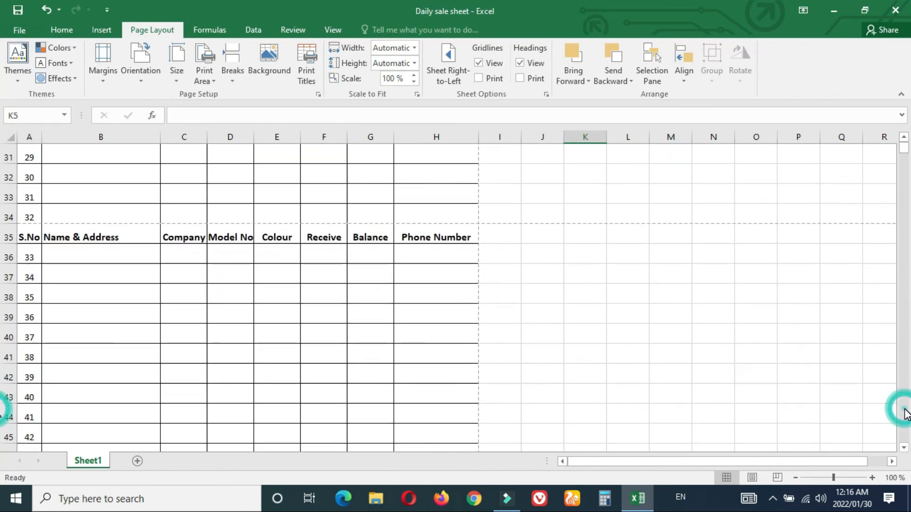
{"action": "left_click", "coordinate": [905, 414]}
{"action": "left_click", "coordinate": [903, 424]}
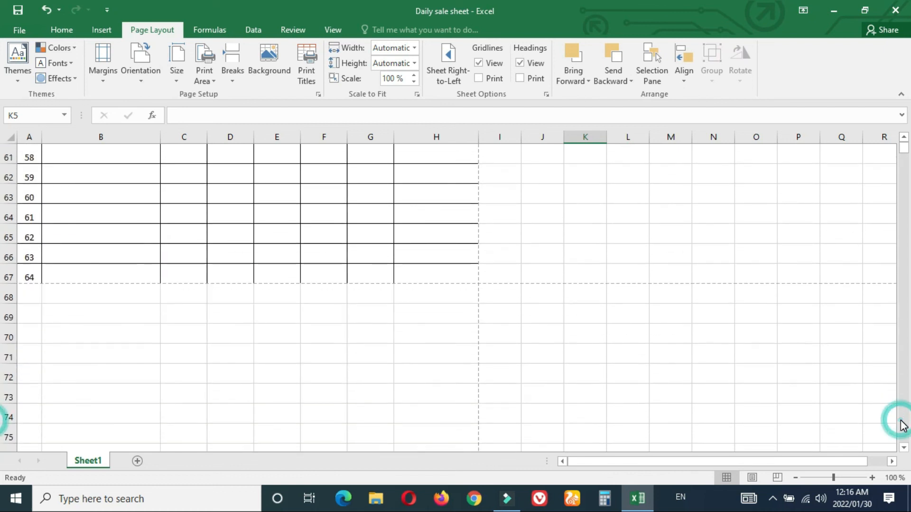
Step: Apply All Borders to the final table row A67:H67
{"action": "left_click_drag", "start_coordinate": [27, 272], "coordinate": [432, 272]}
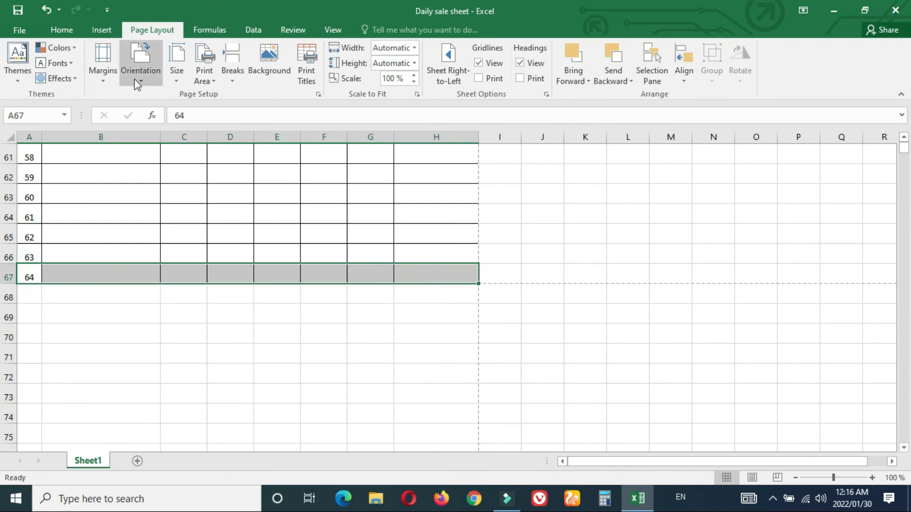
{"action": "left_click", "coordinate": [62, 31]}
{"action": "left_click", "coordinate": [179, 76]}
{"action": "left_click", "coordinate": [578, 230]}
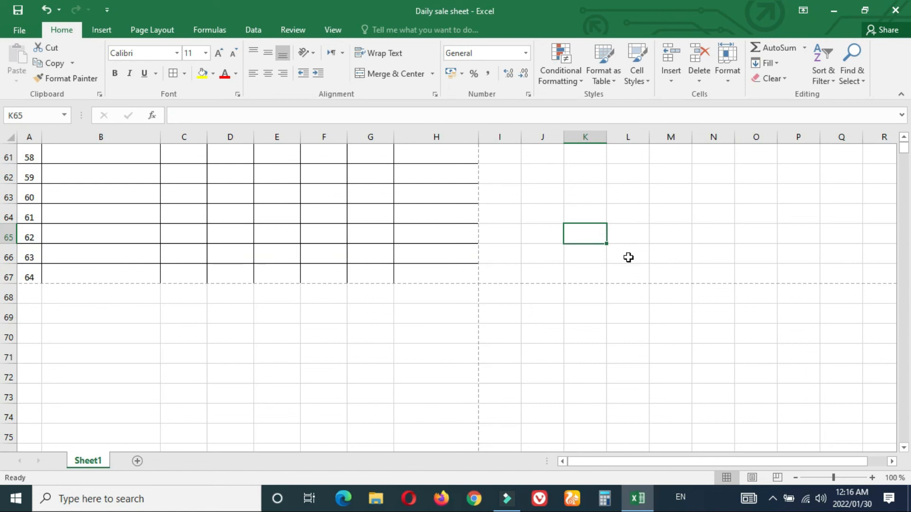